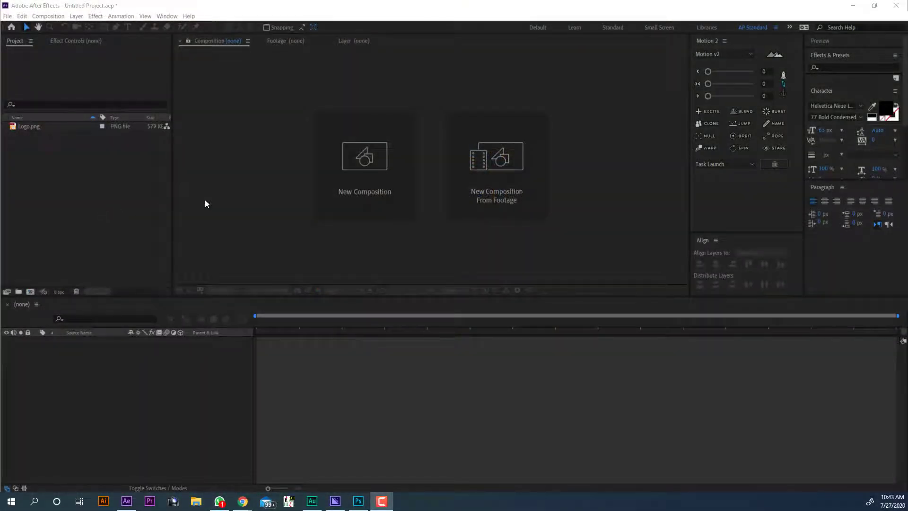
Create a 500 × 500 px composition named Logo and place Logo.png in it at 24% scale
click(339, 181)
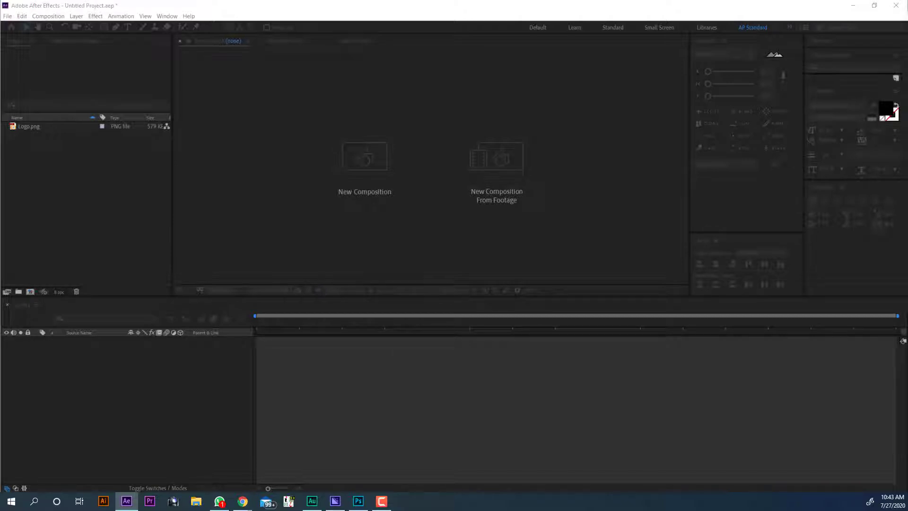
drag(28, 136, 127, 354)
key(s)
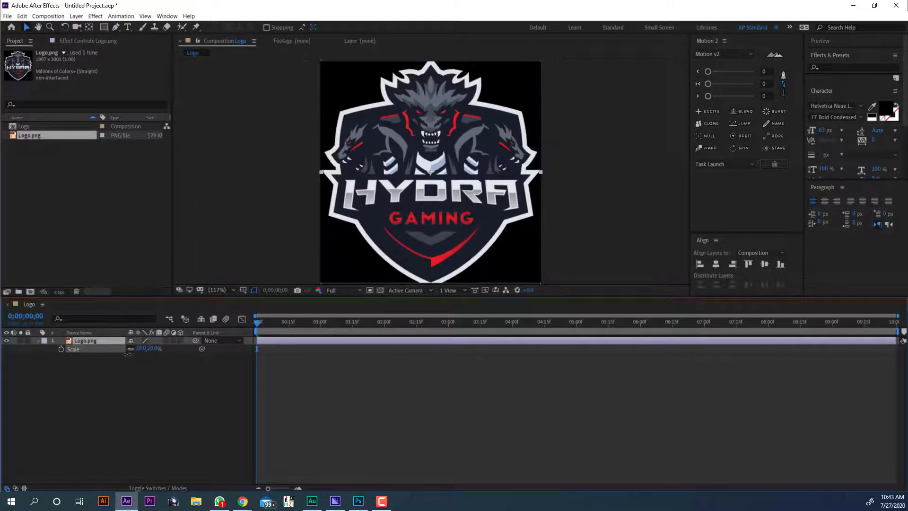
click(143, 384)
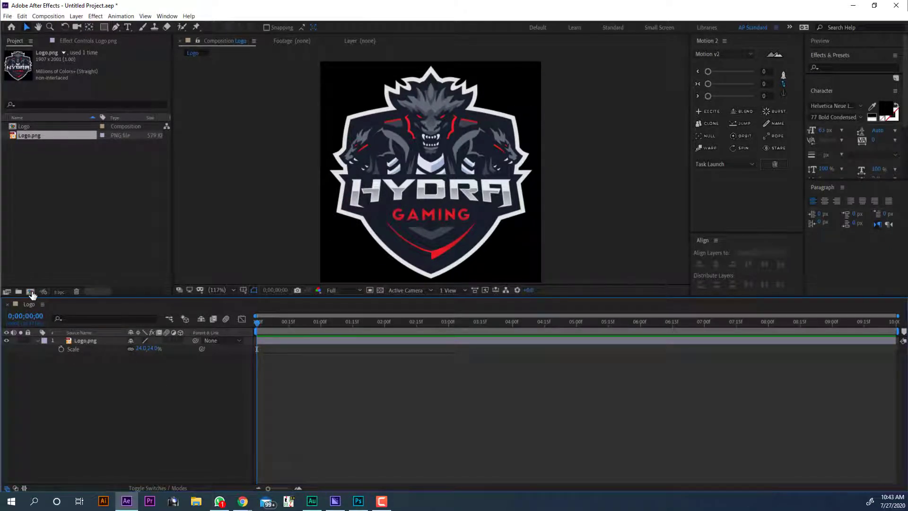
Create a composition named Main with the HDTV 1080 29.97 preset and a 10-second duration
click(30, 291)
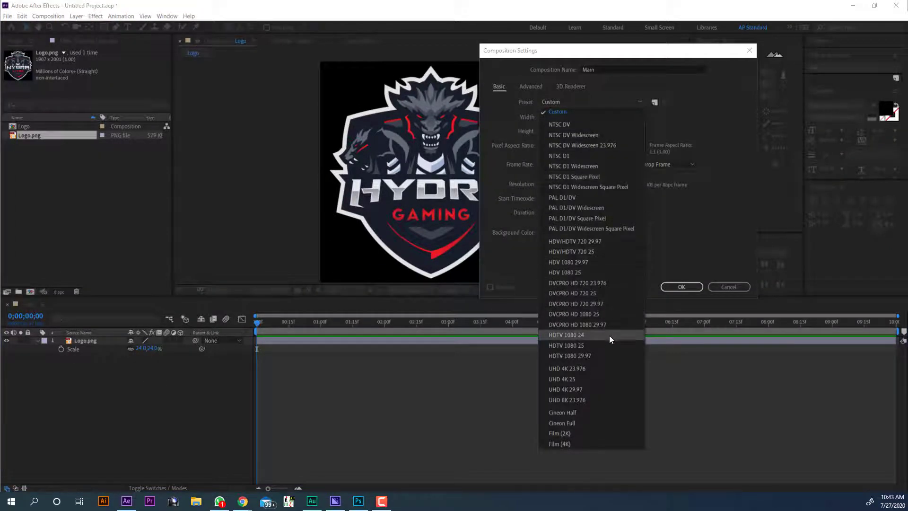
click(609, 354)
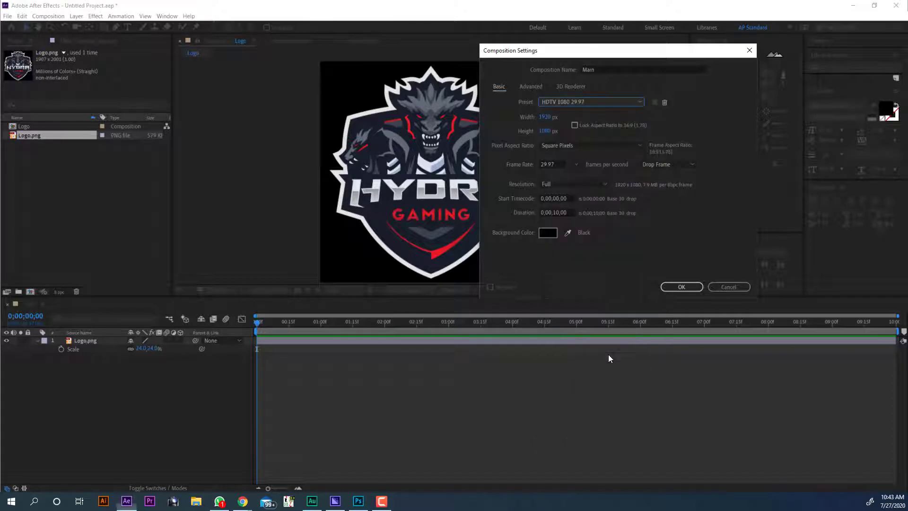
click(554, 212)
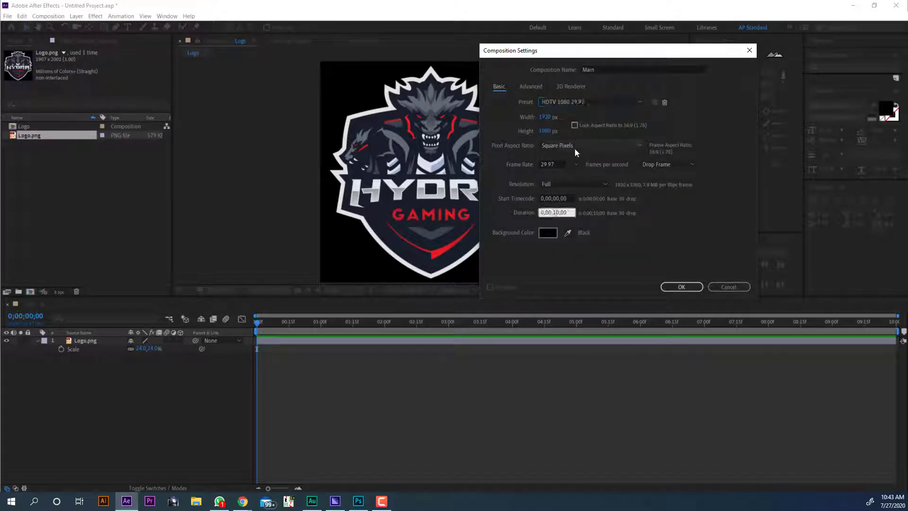
click(681, 287)
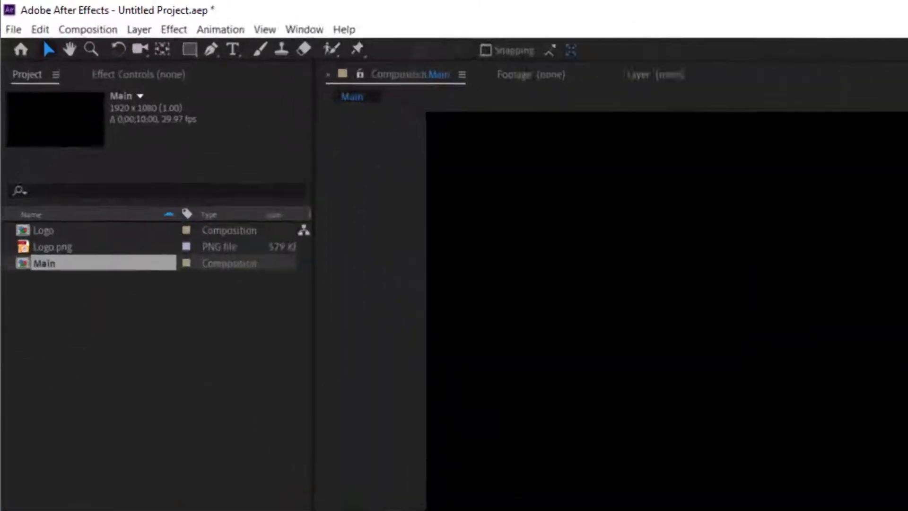
Create a project folder named Comp and move the Logo and Main compositions into it
click(18, 291)
text(Comp)
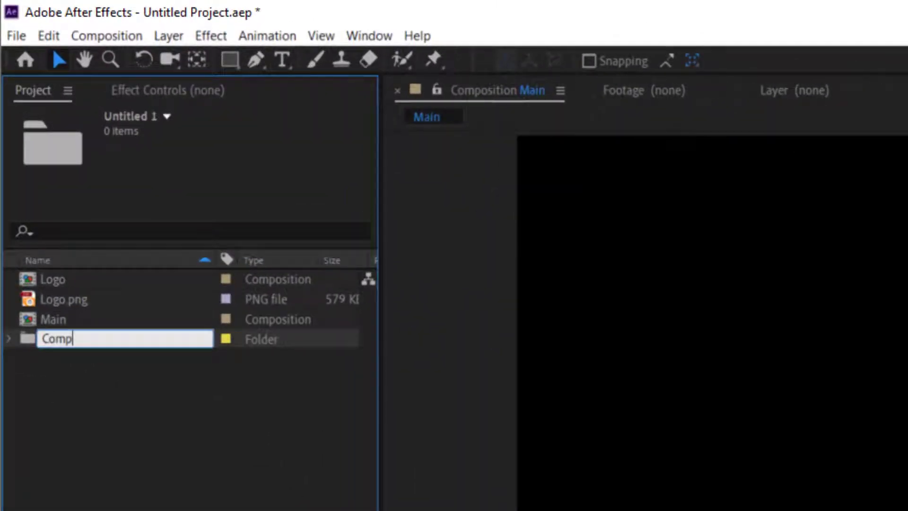
key(Return)
click(99, 340)
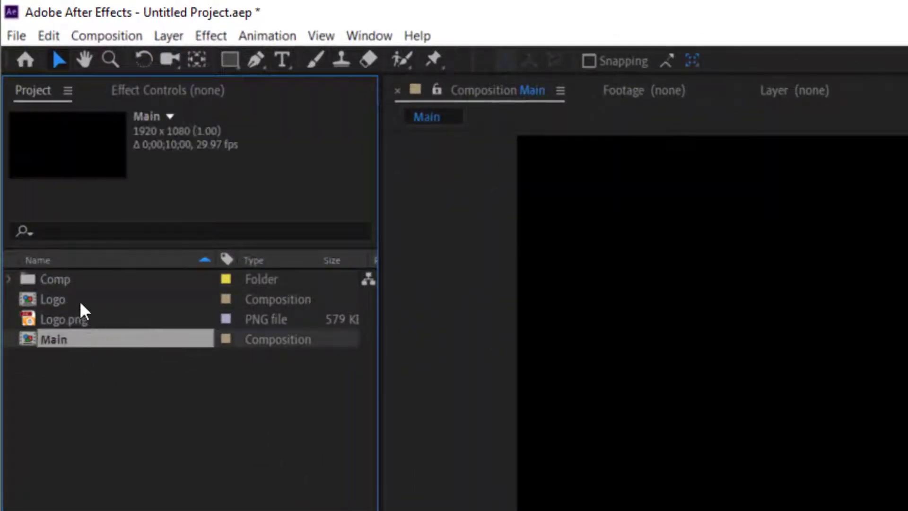
ctrl+click(80, 300)
drag(80, 300, 121, 280)
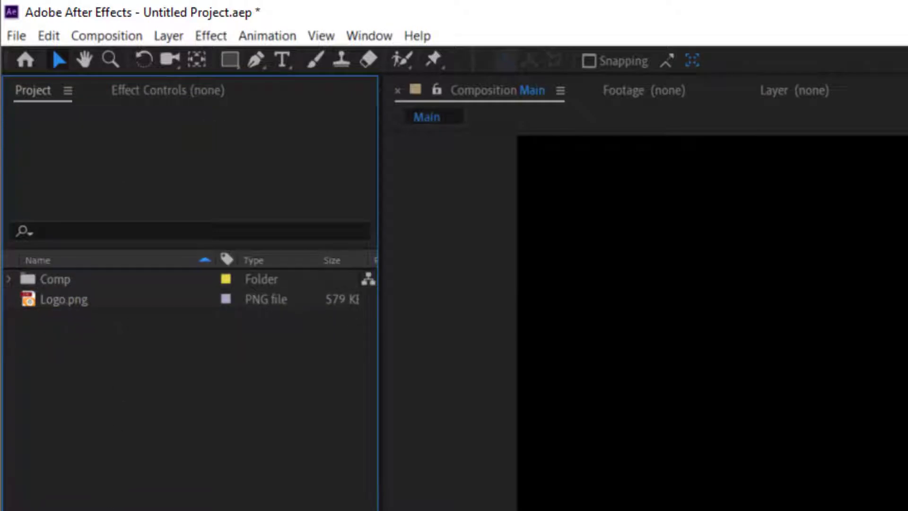
Create a project folder named Fotage and move Logo.png into it
key(ctrl+alt+shift+n)
text(Fot)
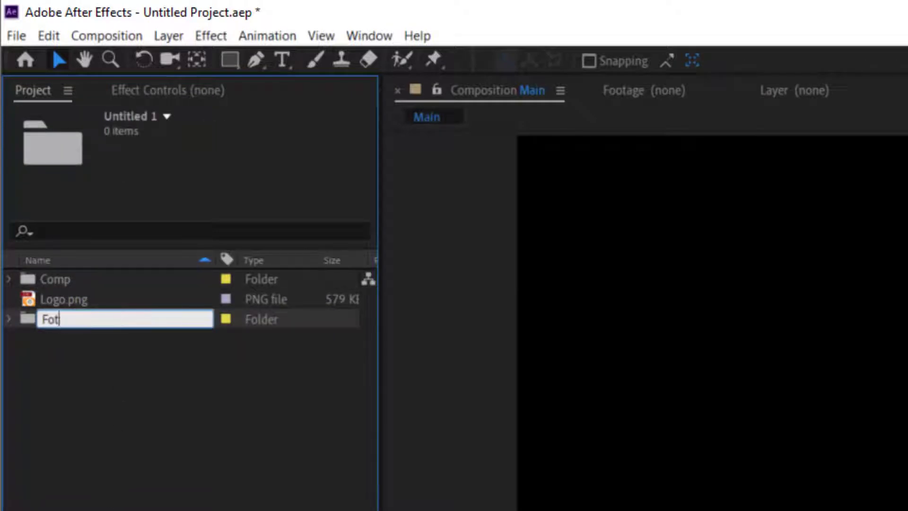
text(age)
key(Return)
mouse_move(71, 320)
mouse_down()
mouse_move(54, 300)
mouse_move(61, 307)
mouse_up()
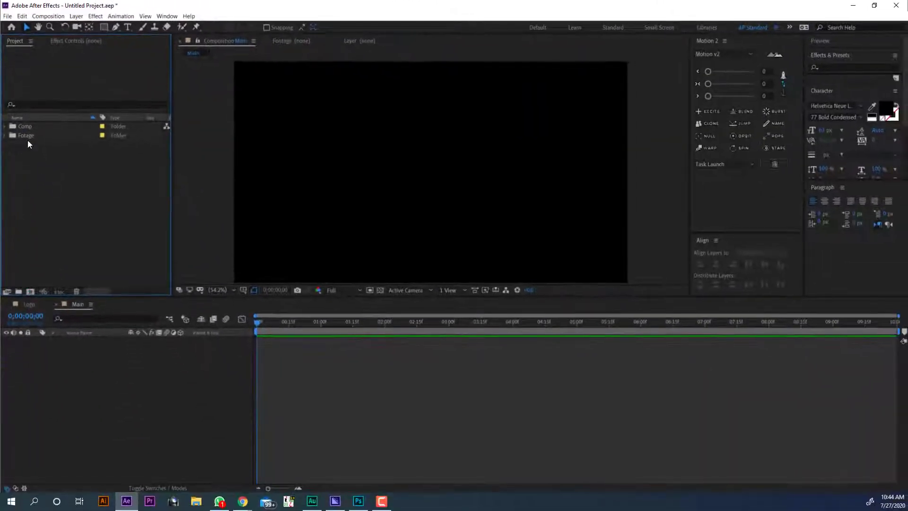
Place the Logo composition from the Comp folder as a layer in Main and enlarge the preview area
click(5, 126)
drag(35, 135, 120, 380)
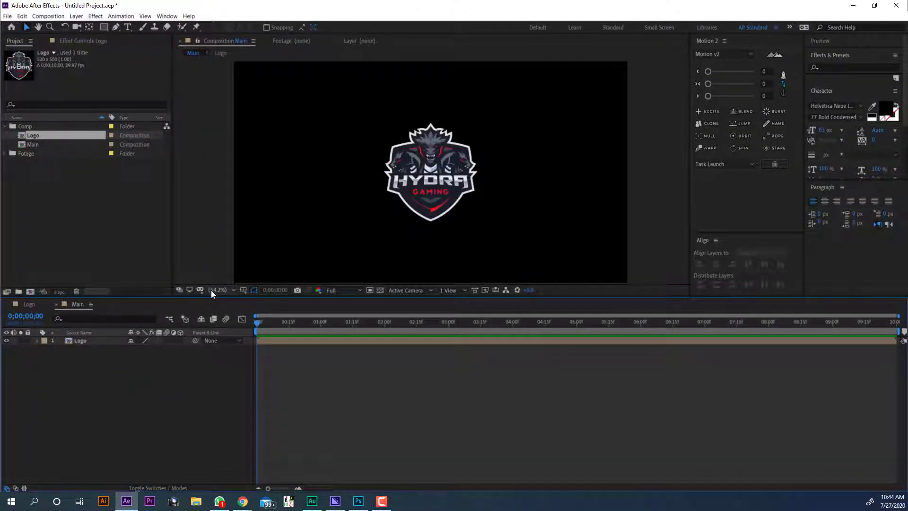
drag(217, 297, 215, 330)
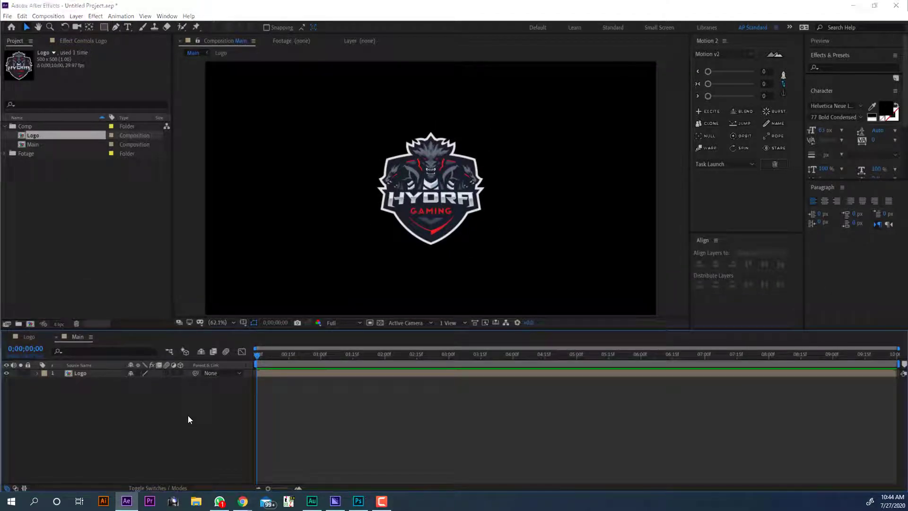
Add a 1920 × 1080 px solid behind the Logo layer, coloured with the dark blue sampled from the logo
key(ctrl+y)
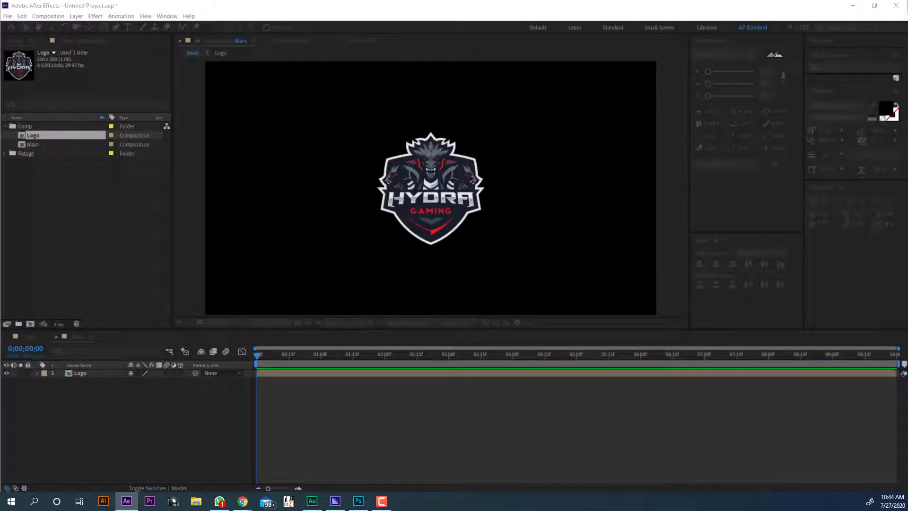
click(713, 322)
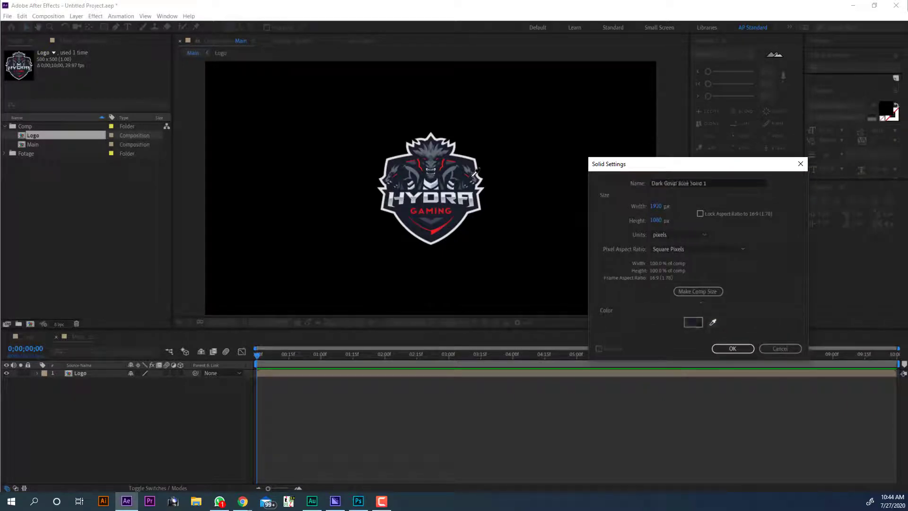
click(719, 351)
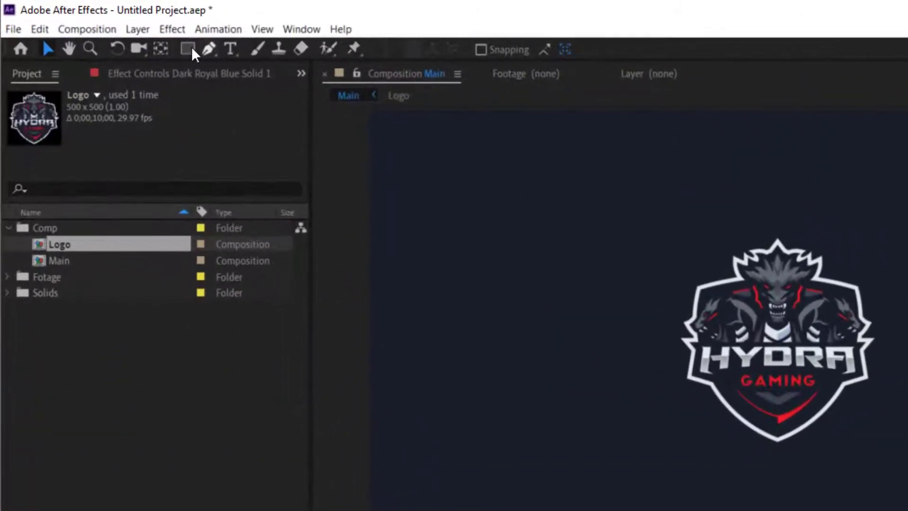
Add a white ellipse shape layer that fills the whole Main composition frame
drag(114, 29, 144, 57)
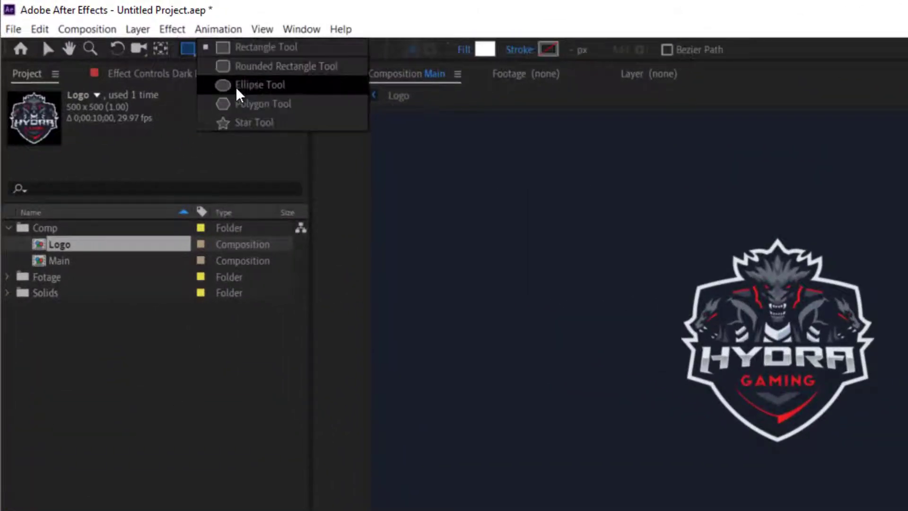
drag(239, 94, 238, 93)
double_click(186, 49)
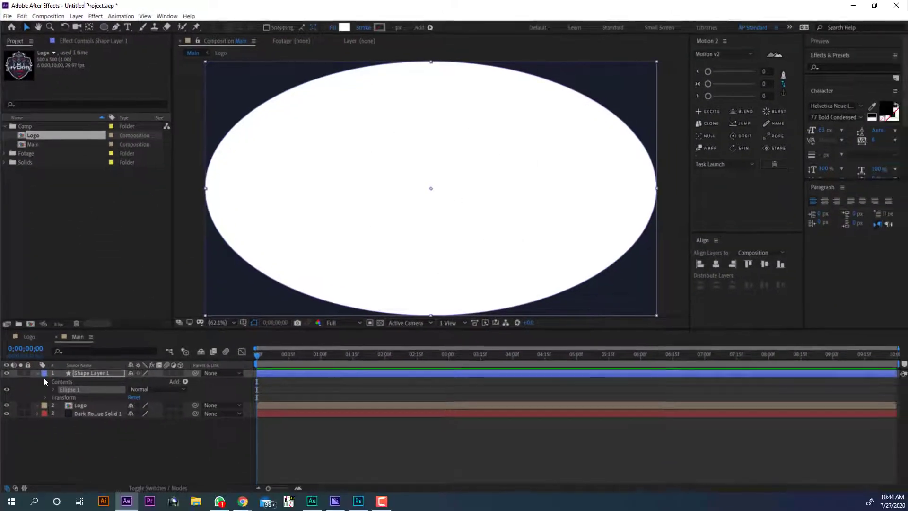
Unlink the ellipse path's size proportions, set the size to 1080 × 1080, and link the proportions again
click(53, 389)
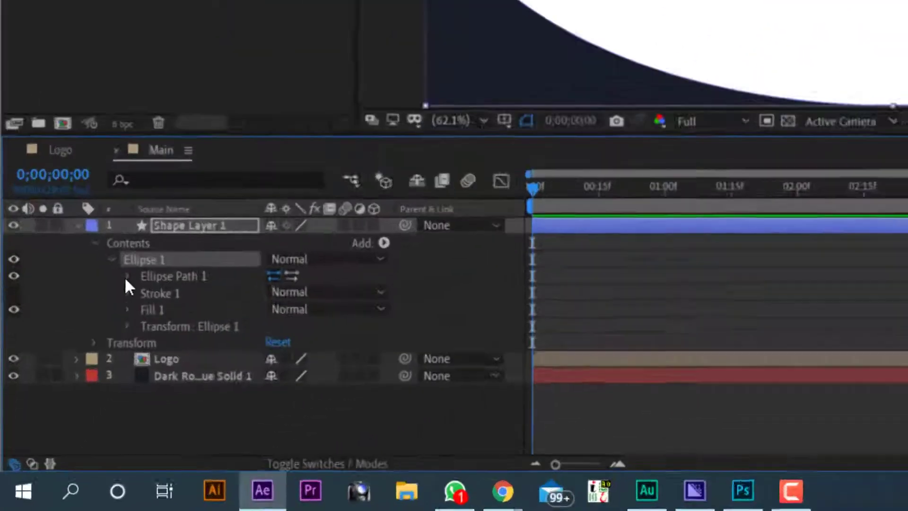
click(61, 398)
click(61, 398)
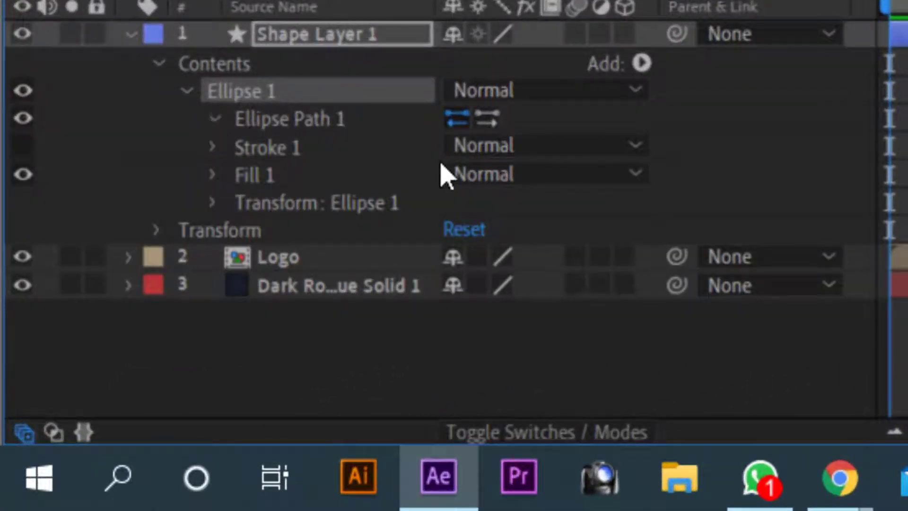
click(431, 145)
click(441, 148)
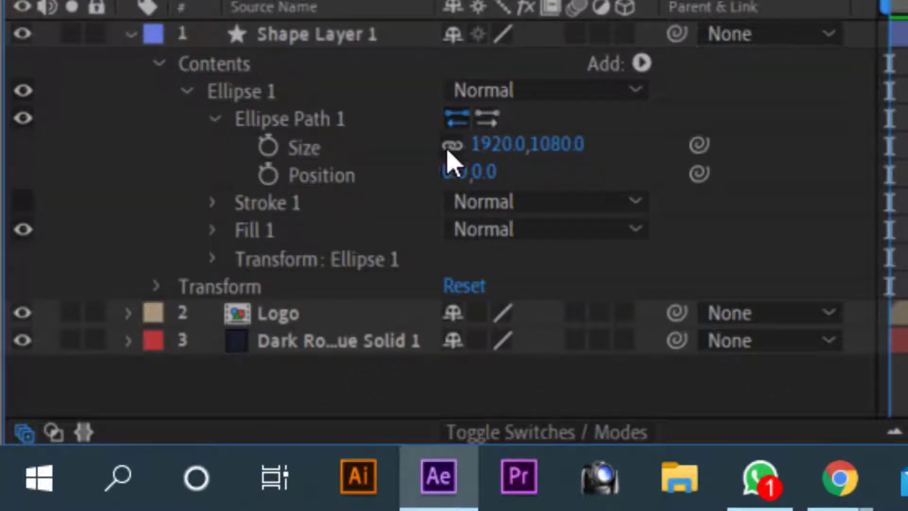
click(497, 147)
text(1080)
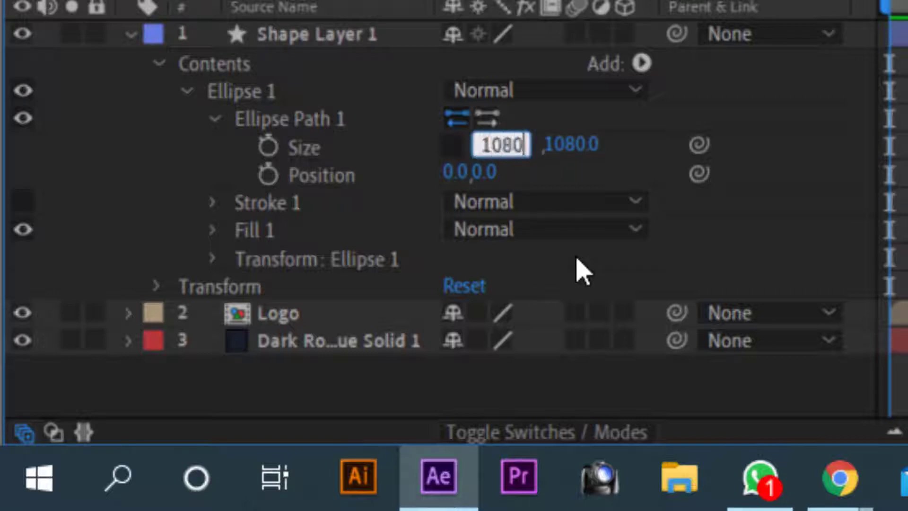
key(Tab)
key(Return)
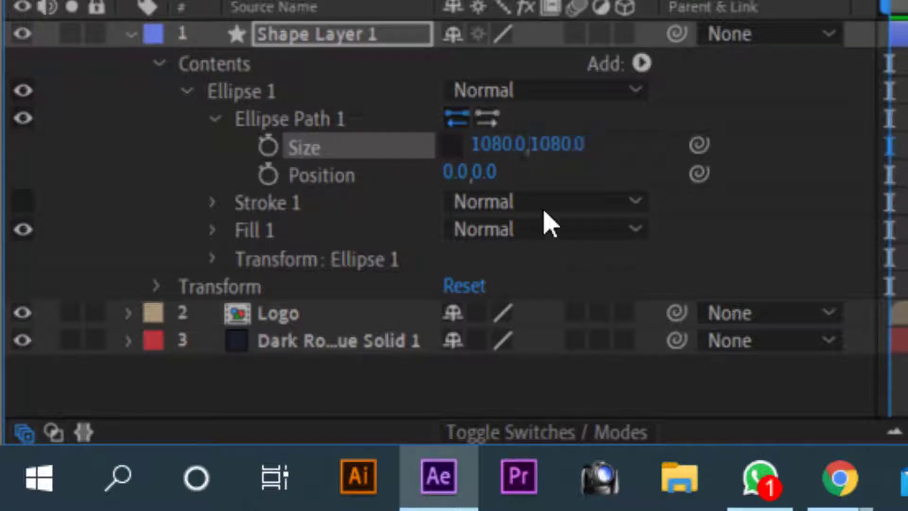
click(450, 146)
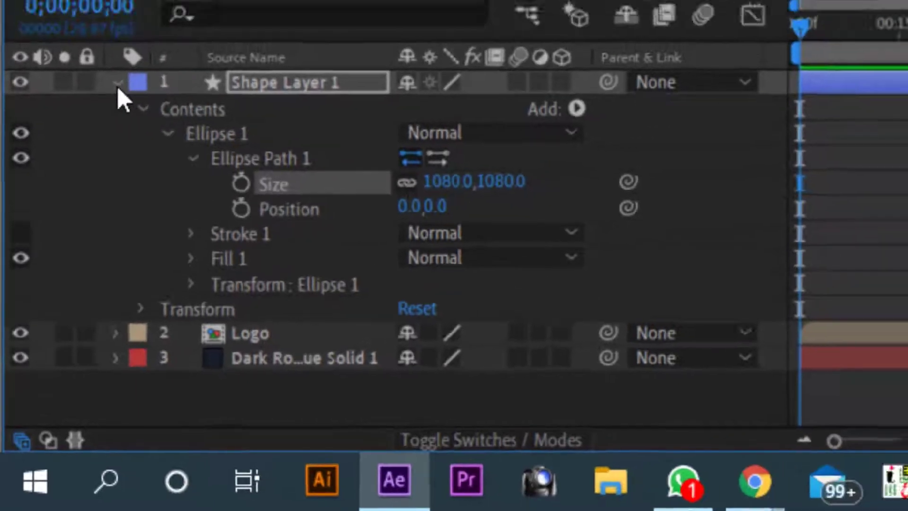
Move the circle's shape layer beneath the Logo layer and fill it with the grey sampled from the logo
click(118, 85)
drag(307, 85, 306, 123)
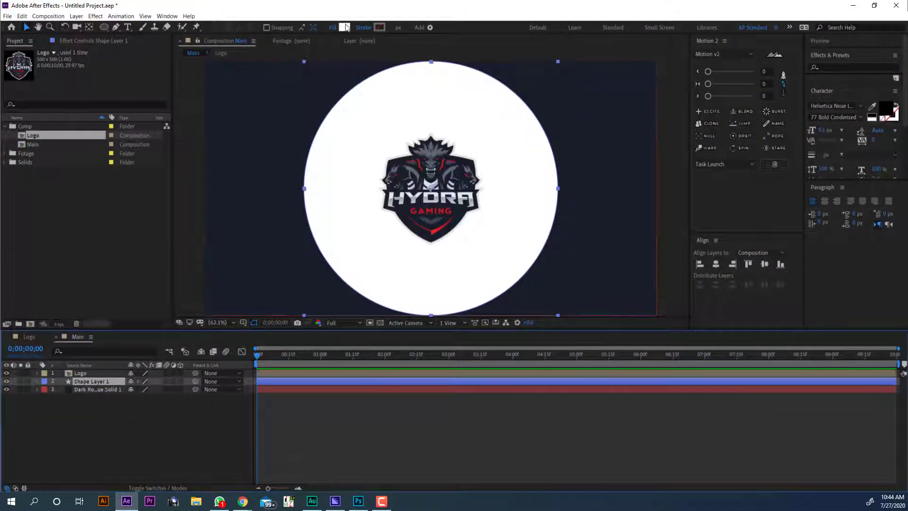
click(344, 27)
click(762, 233)
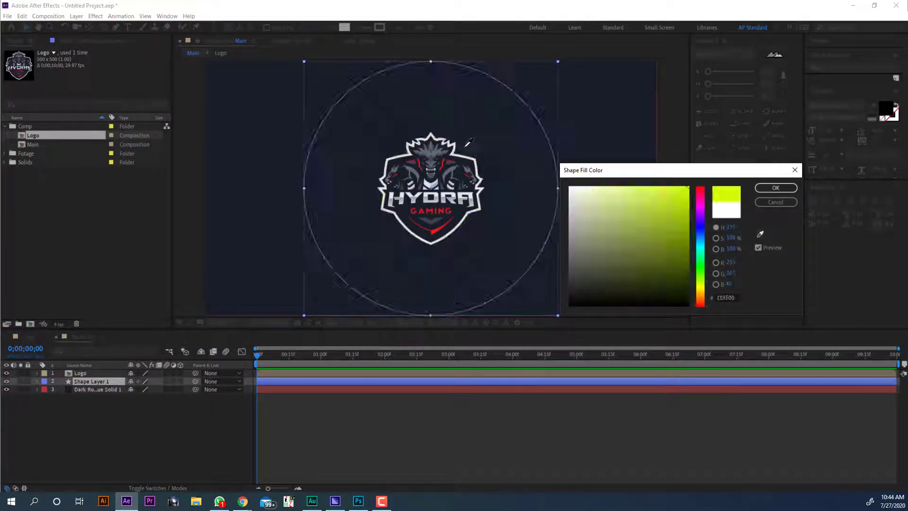
click(434, 150)
click(775, 188)
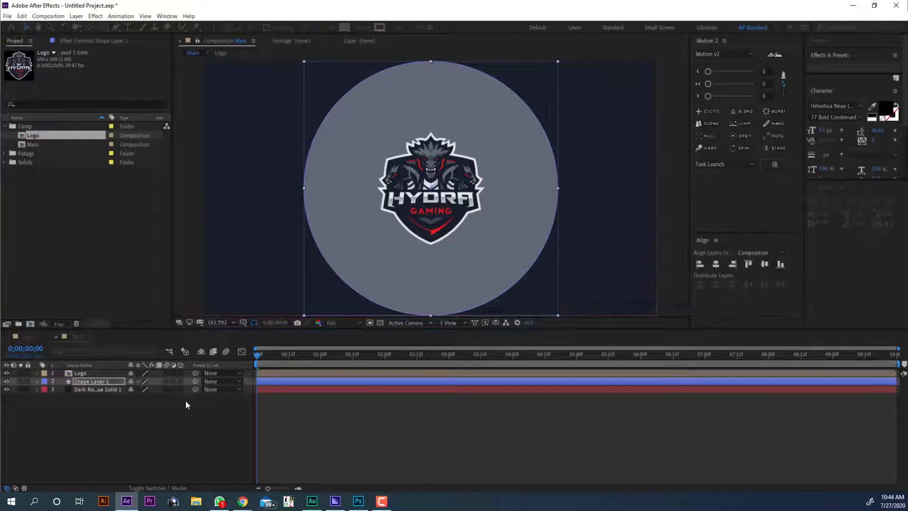
Scale the circle layer to 70% and apply Fast Box Blur to it with a blur radius of 376
key(s)
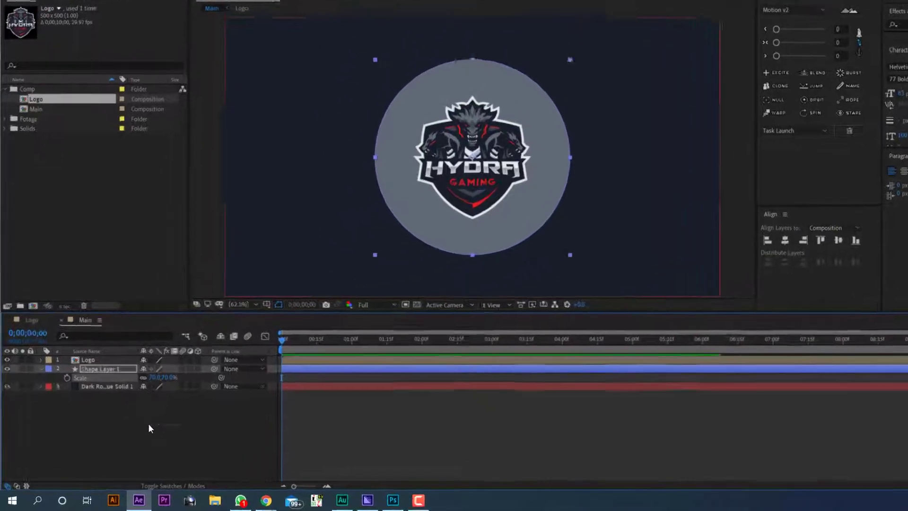
key(ctrl+space)
text(fas)
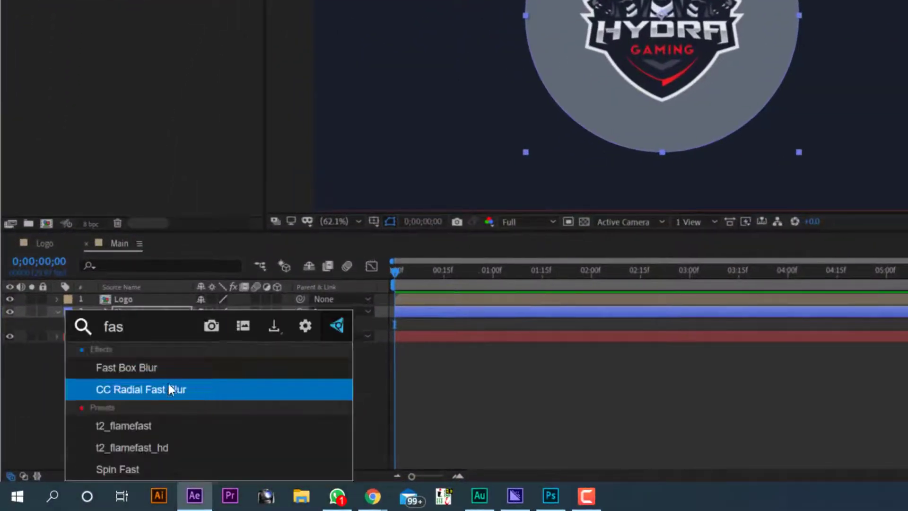
click(156, 367)
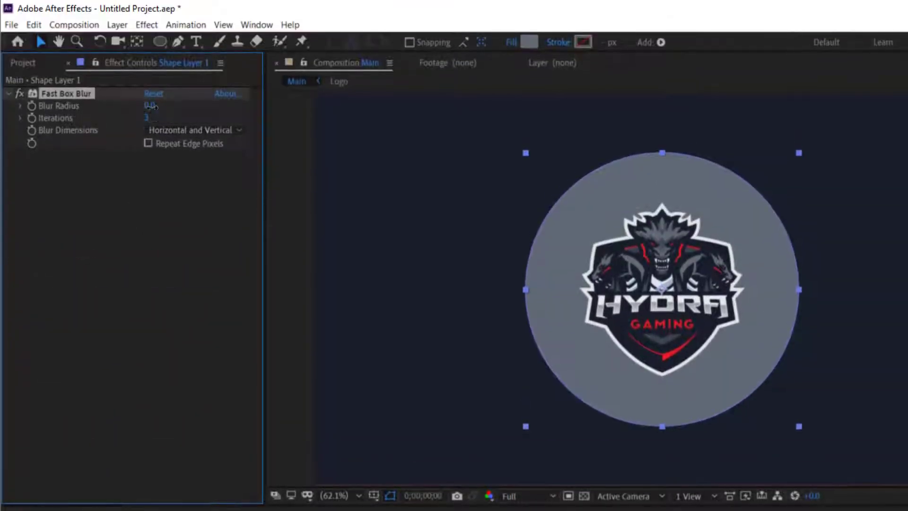
drag(153, 105, 461, 147)
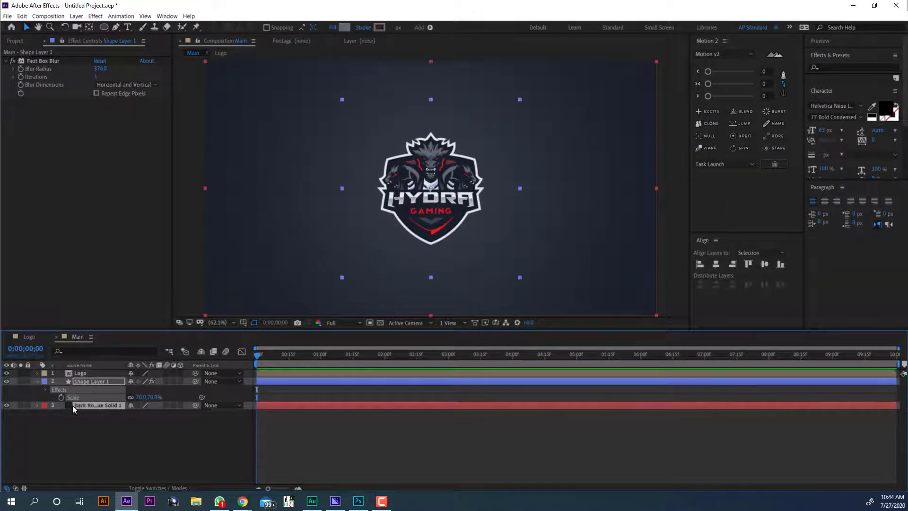
Pre-compose the blurred circle and the dark blue solid into a composition named BG, moving all attributes
key(u)
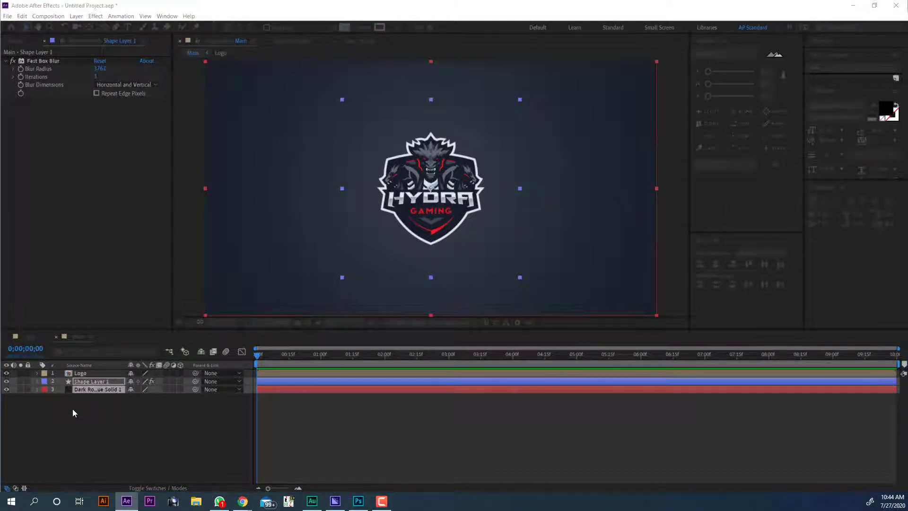
key(ctrl+shift+c)
drag(660, 108, 607, 125)
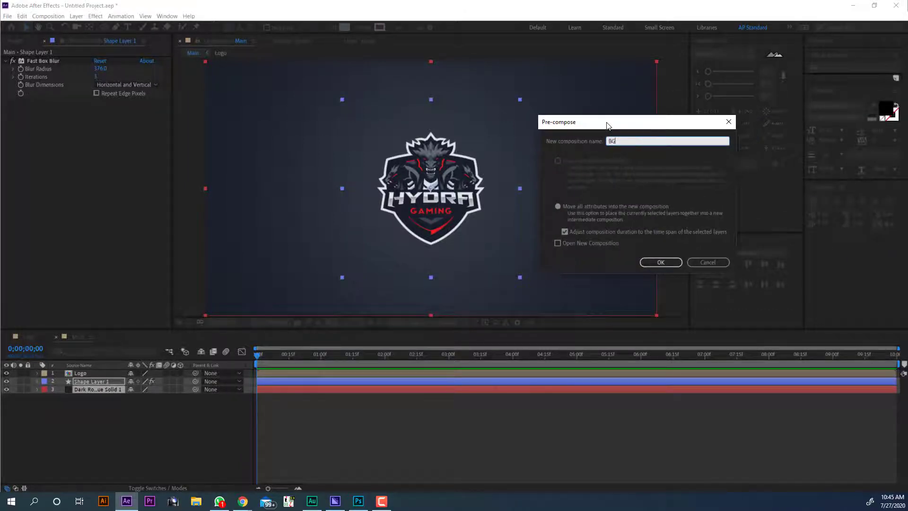
key(Return)
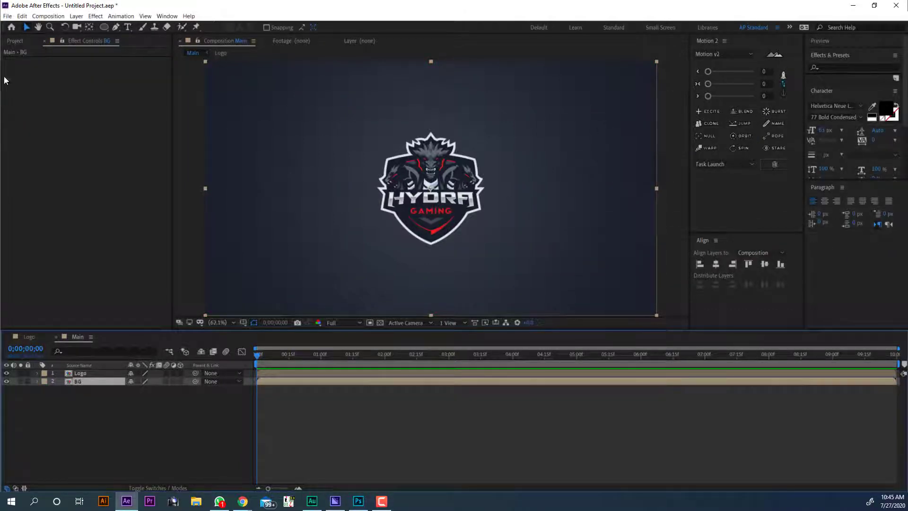
Show the project's items and collapse the Comp folder
click(15, 41)
click(55, 194)
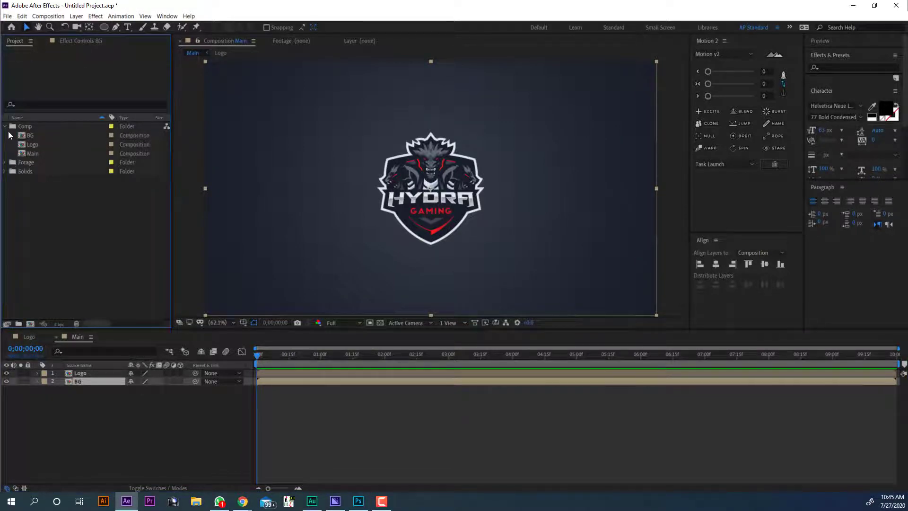
click(5, 126)
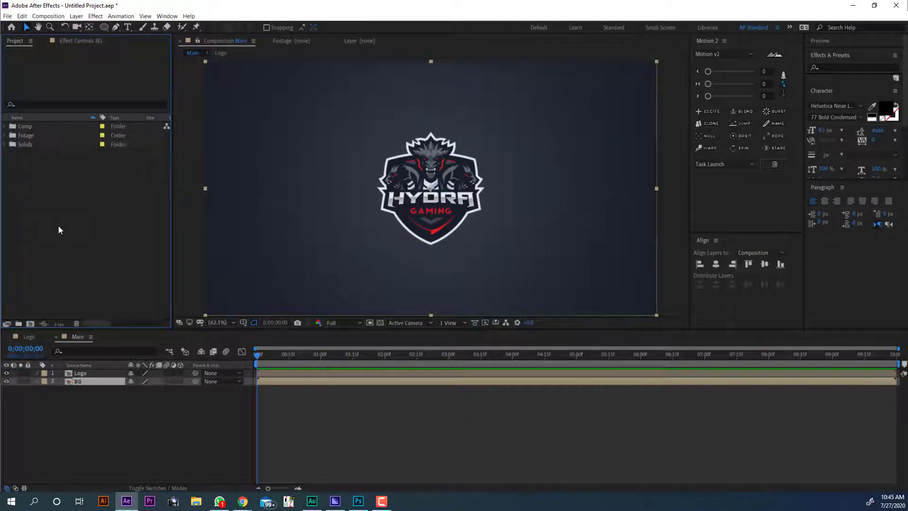
Solo the Logo layer in the Main composition and fit the whole frame in the viewer
click(95, 373)
click(20, 373)
click(229, 322)
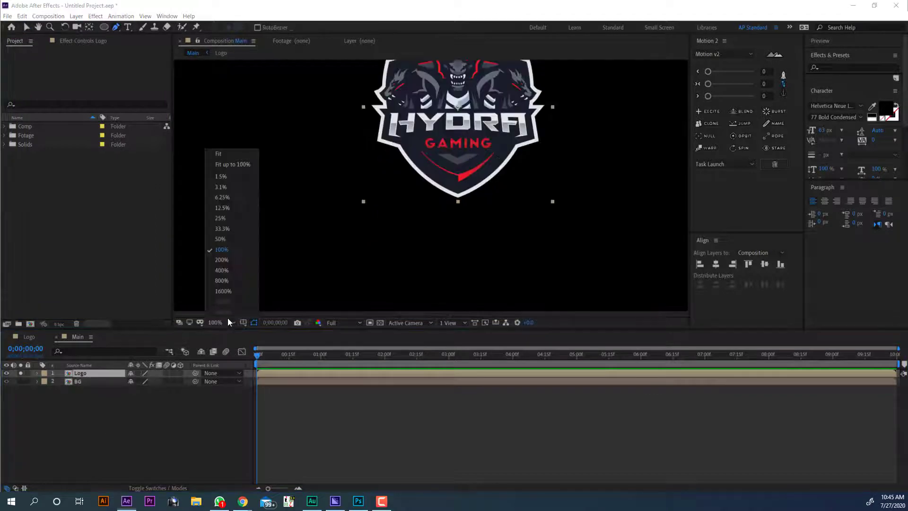
click(246, 154)
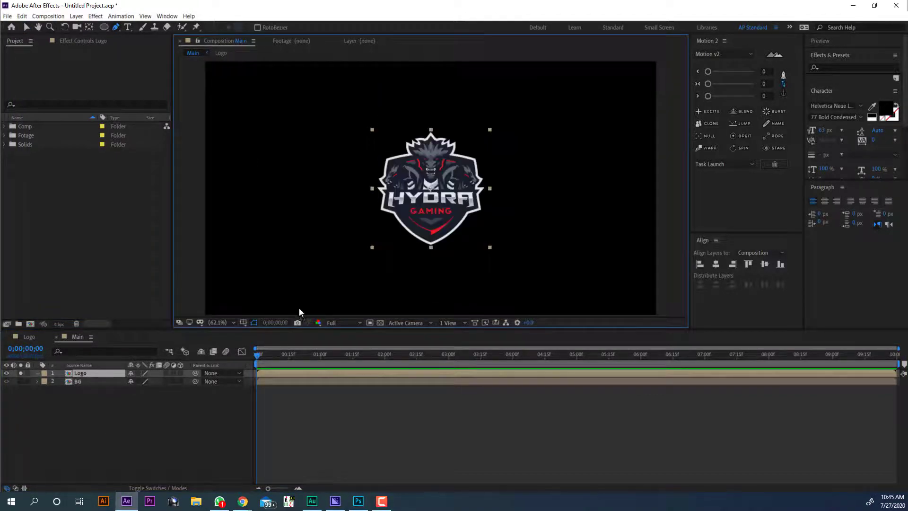
Show the rulers and place two vertical and two horizontal guides just outside the Logo layer's edges
key(ctrl+r)
drag(174, 232, 374, 258)
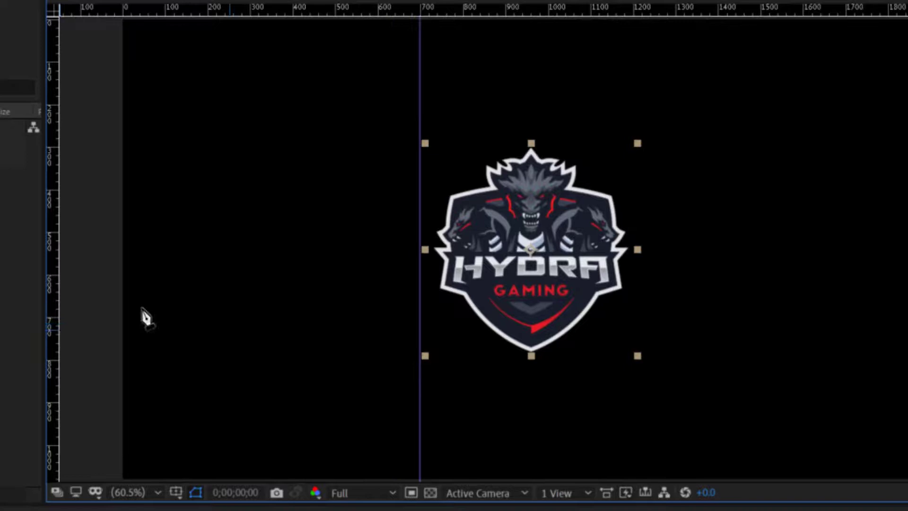
drag(53, 347, 640, 355)
drag(587, 14, 637, 138)
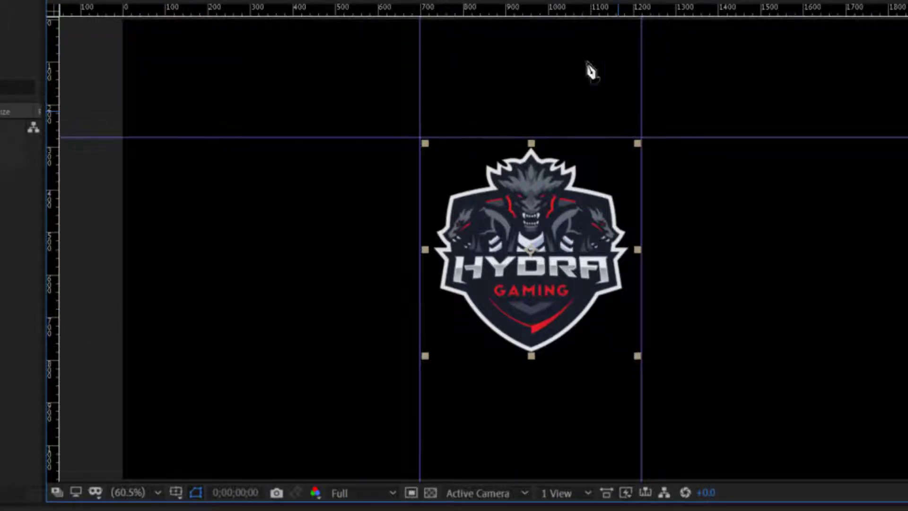
drag(561, 11, 617, 360)
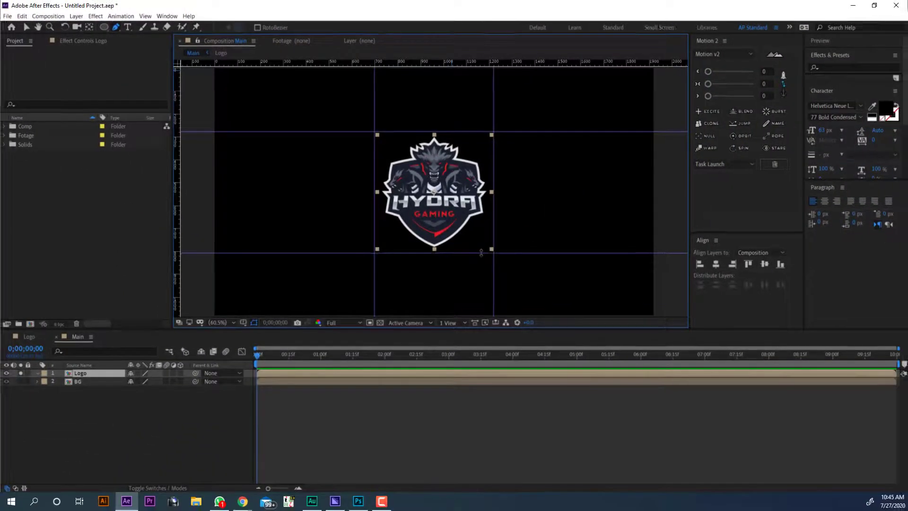
Draw one continuous zigzag mask path with the Pen tool on the Logo layer, in tight horizontal passes between the vertical guides from the logo's base to its top
mouse_move(457, 346)
mouse_down()
mouse_move(460, 331)
mouse_move(463, 348)
mouse_up()
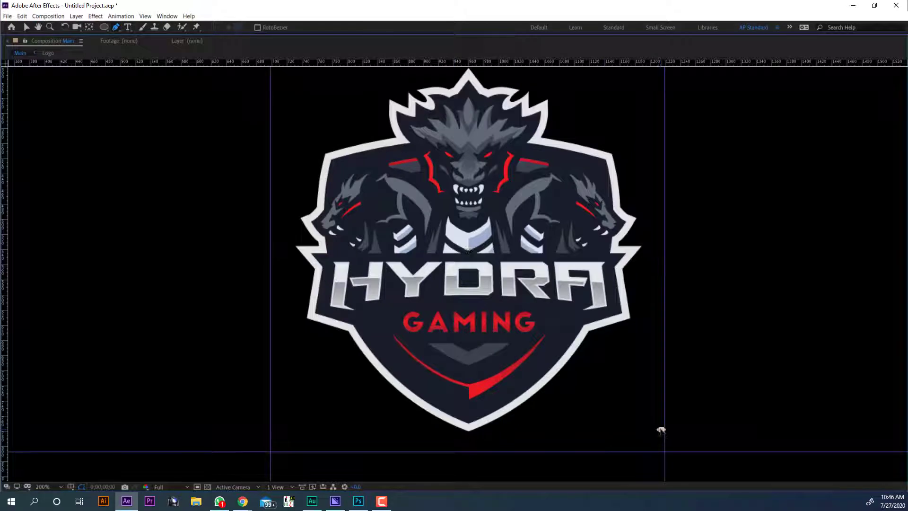
click(274, 430)
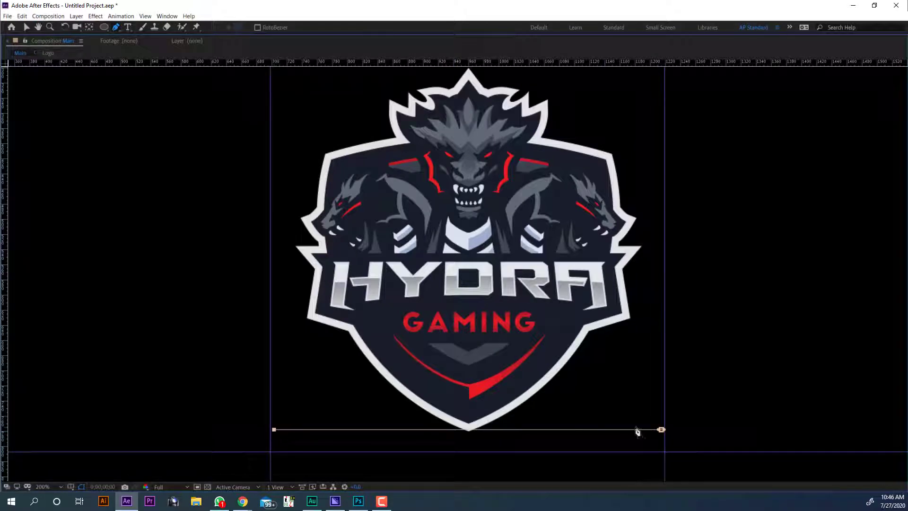
click(664, 424)
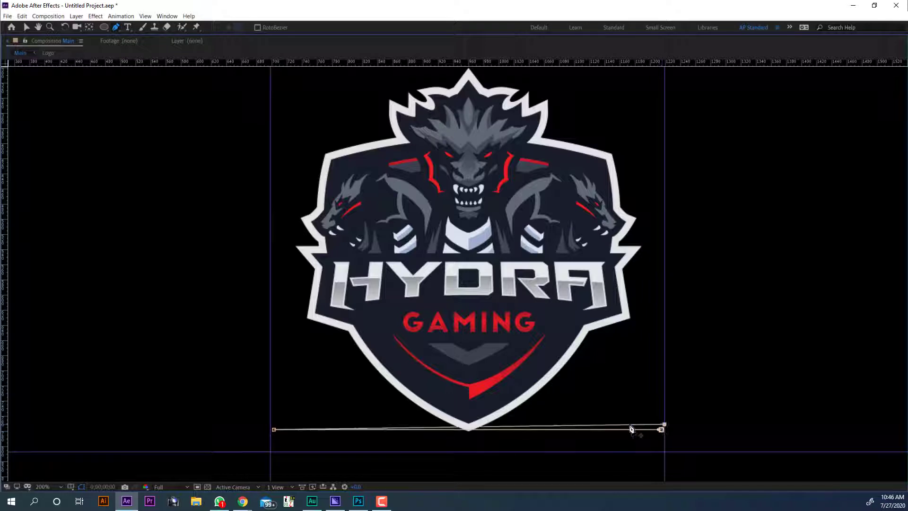
click(270, 423)
click(664, 418)
click(270, 417)
click(665, 413)
click(270, 411)
click(664, 407)
click(274, 406)
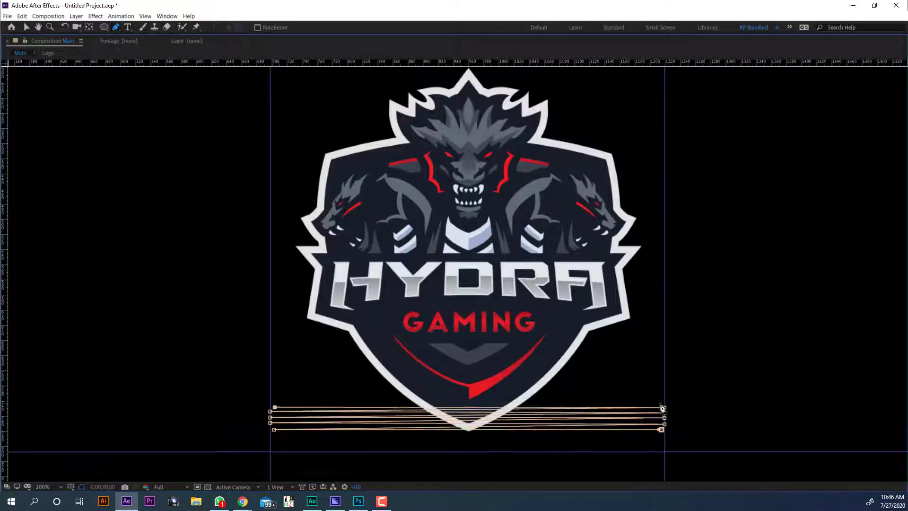
click(664, 404)
click(276, 402)
click(270, 365)
click(665, 359)
click(270, 360)
click(664, 353)
click(270, 354)
click(664, 348)
click(270, 349)
click(664, 343)
click(270, 330)
click(664, 321)
click(270, 325)
click(664, 316)
click(270, 320)
click(664, 311)
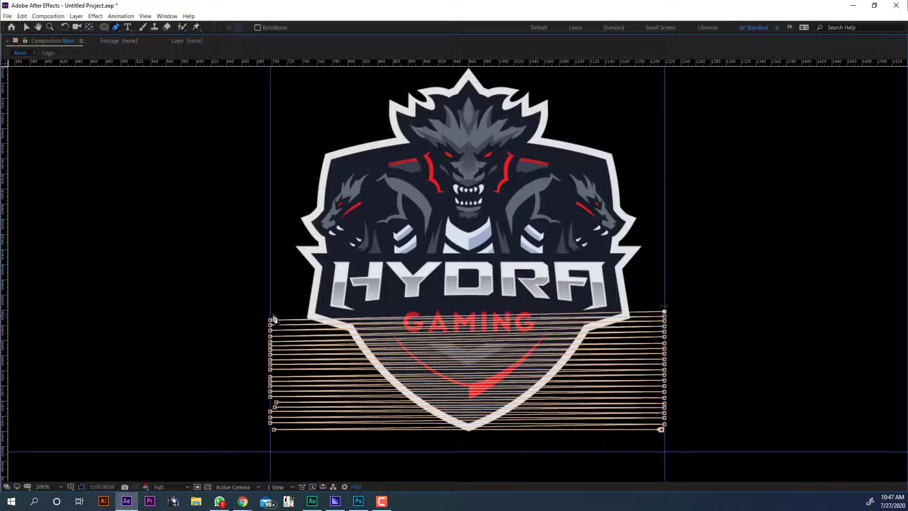
click(270, 315)
click(664, 305)
click(270, 271)
click(664, 265)
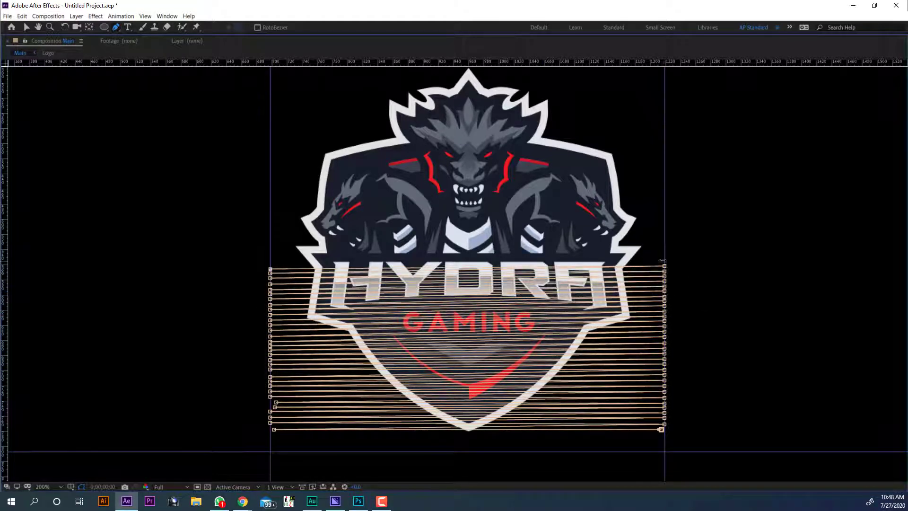
click(270, 259)
click(664, 254)
click(270, 249)
click(664, 243)
click(270, 244)
click(664, 238)
click(270, 239)
click(664, 233)
click(270, 232)
click(665, 227)
click(270, 227)
click(664, 222)
click(270, 223)
click(665, 217)
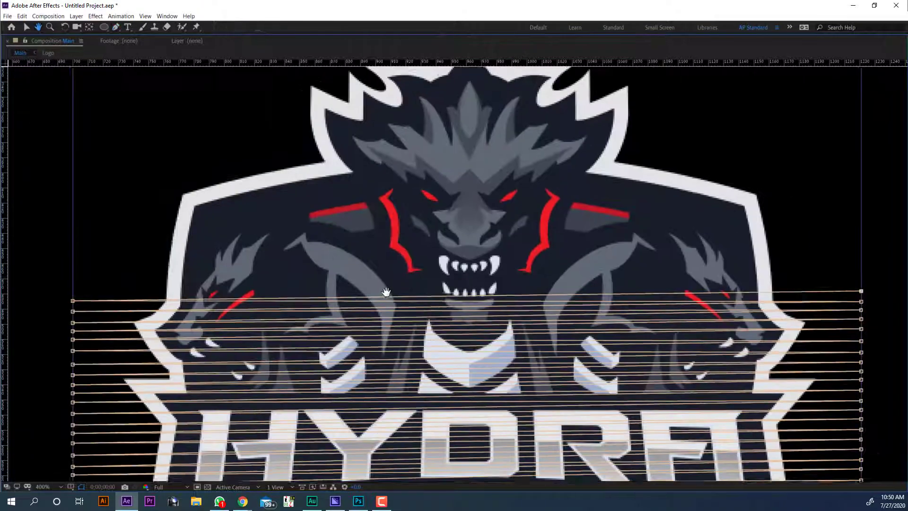
drag(386, 292, 383, 291)
click(70, 293)
click(857, 281)
click(70, 286)
click(857, 275)
click(69, 280)
click(857, 268)
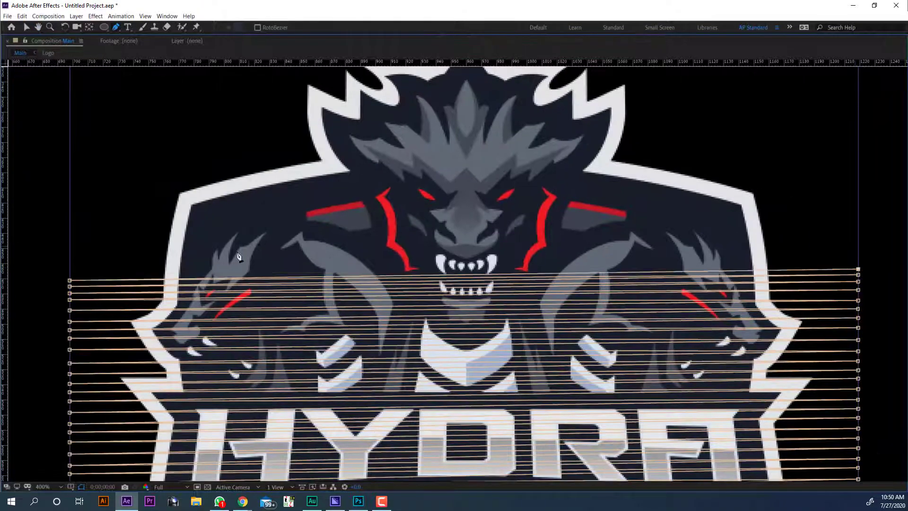
click(70, 273)
click(69, 222)
click(858, 213)
click(69, 215)
click(857, 206)
click(69, 208)
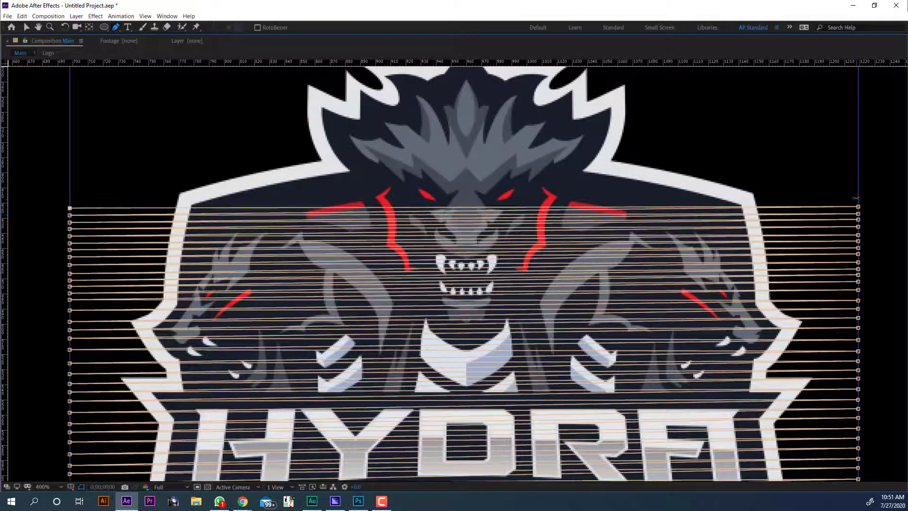
click(857, 201)
click(70, 199)
click(858, 196)
click(857, 149)
click(70, 147)
drag(858, 143, 843, 217)
click(843, 217)
click(55, 213)
click(843, 211)
click(55, 208)
click(843, 205)
click(56, 153)
click(843, 140)
click(55, 131)
click(844, 125)
click(55, 117)
click(844, 111)
click(56, 90)
click(843, 91)
scroll(744, 92, up, 3)
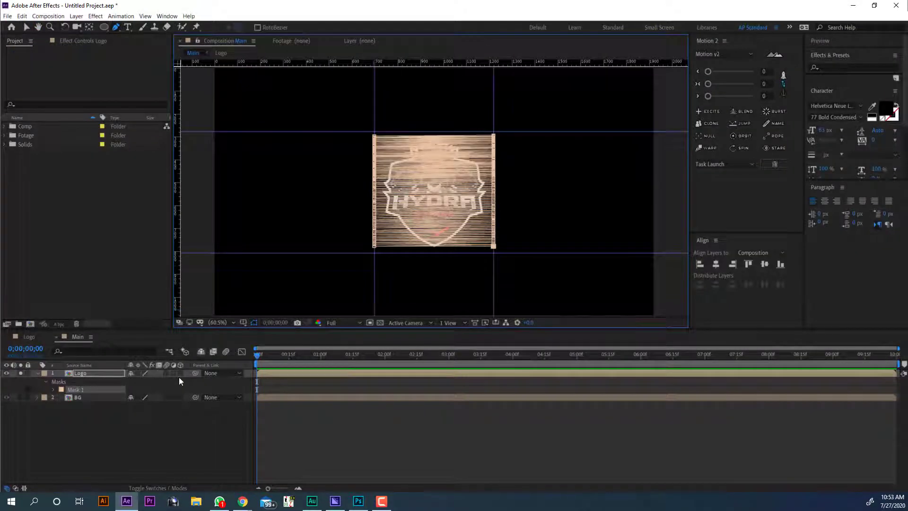
key(v)
click(163, 430)
Remove all four guides from around the logo
drag(337, 131, 373, 58)
drag(437, 254, 451, 35)
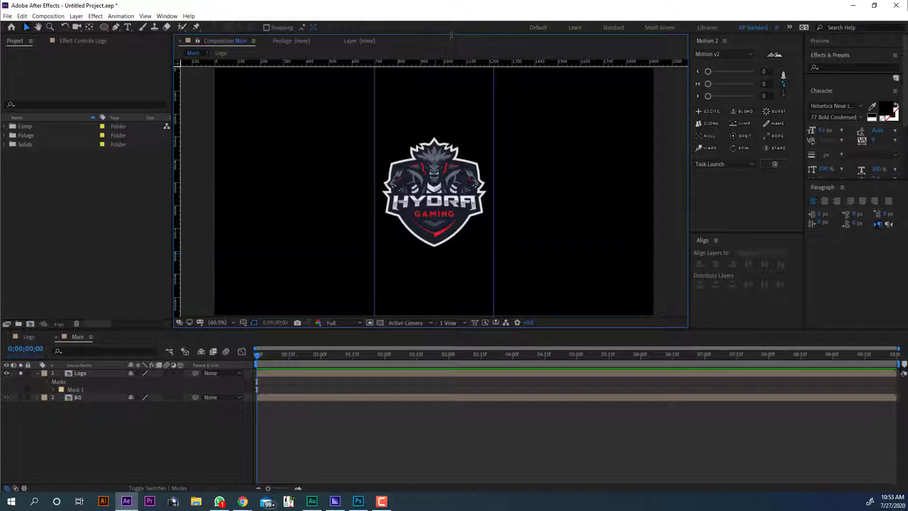
drag(376, 113, 176, 140)
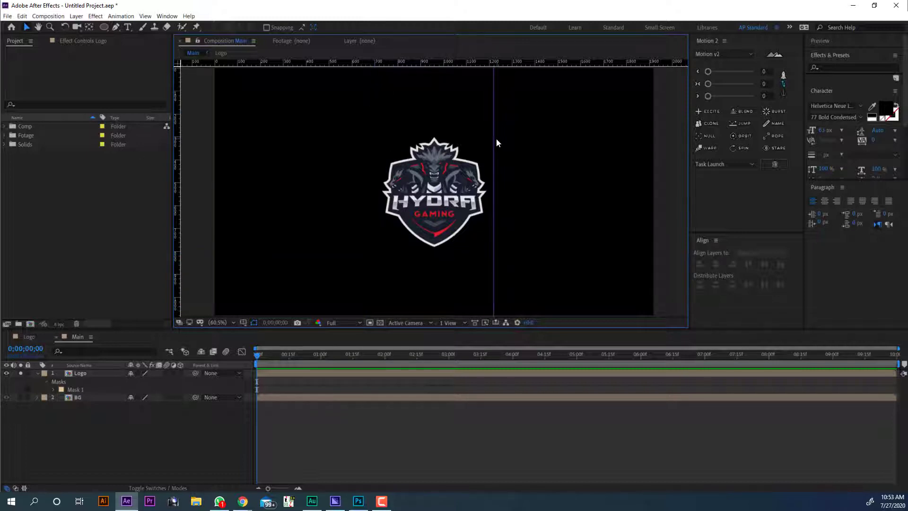
drag(493, 137, 100, 183)
Apply the Stroke effect to the Logo layer
click(265, 377)
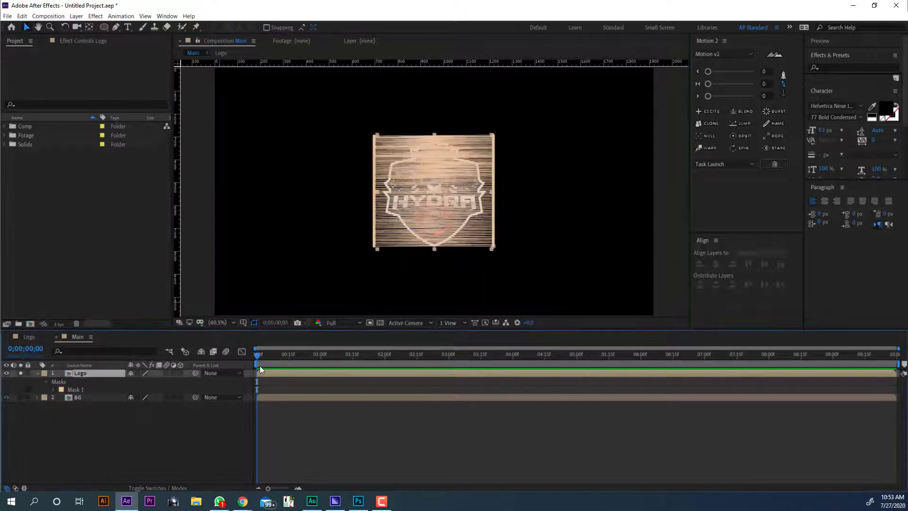
key(space)
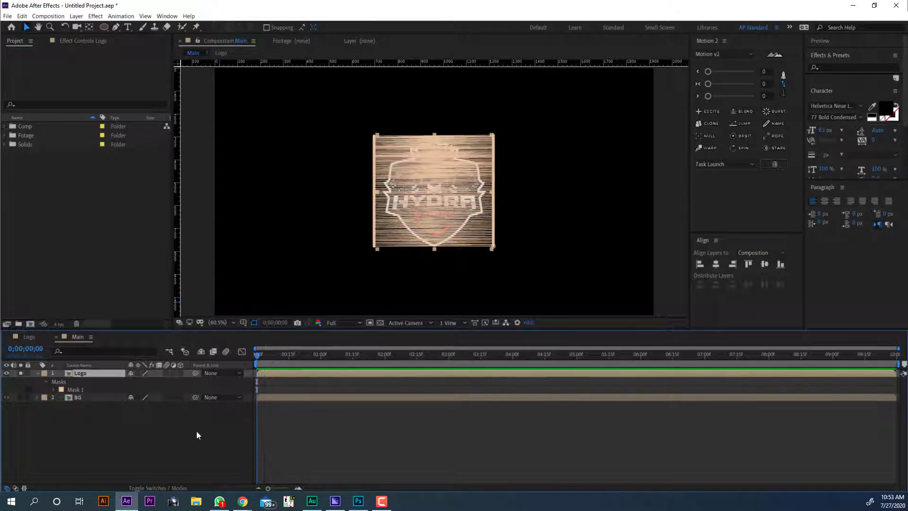
click(197, 430)
click(90, 373)
key(ctrl+space)
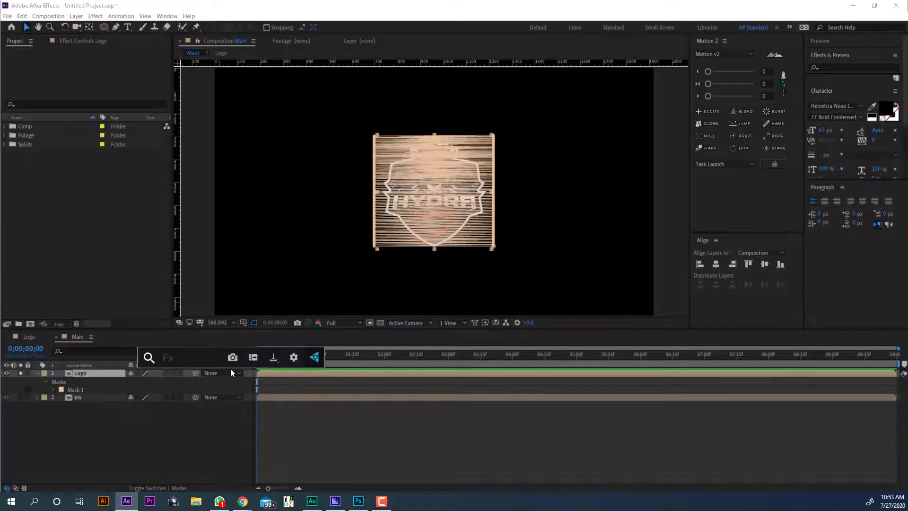
text(stro)
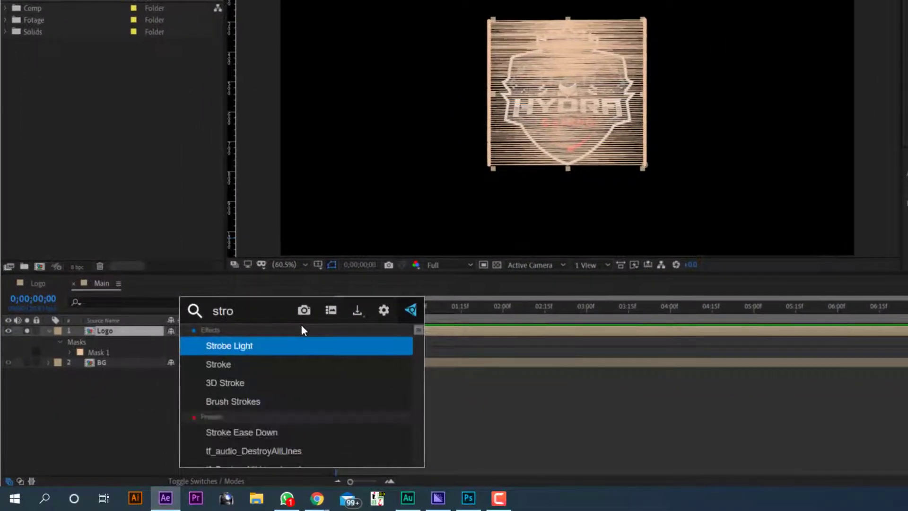
key(Down)
key(Return)
Increase the Stroke effect's brush size to 6.2 so the strokes cover the entire logo
scroll(572, 141, up, 4)
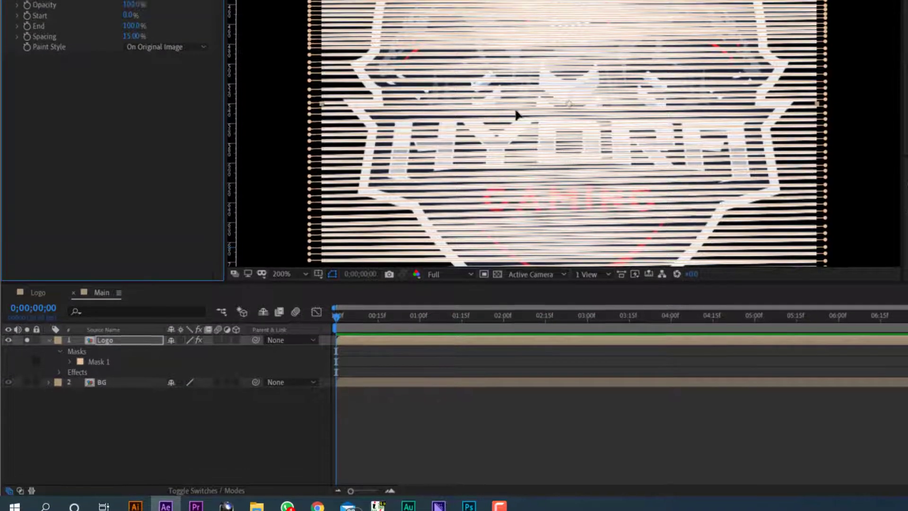
scroll(508, 104, down, 1)
key(h)
drag(565, 67, 407, 42)
drag(505, 246, 483, 237)
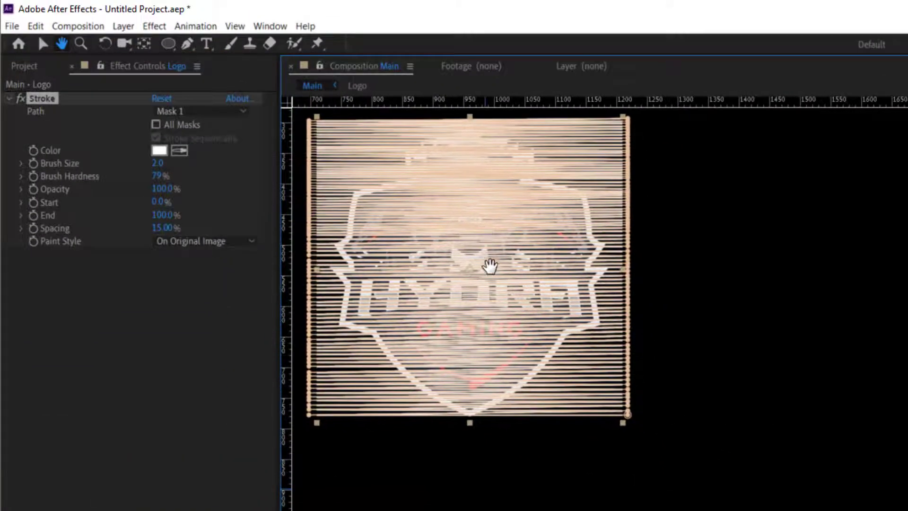
key(v)
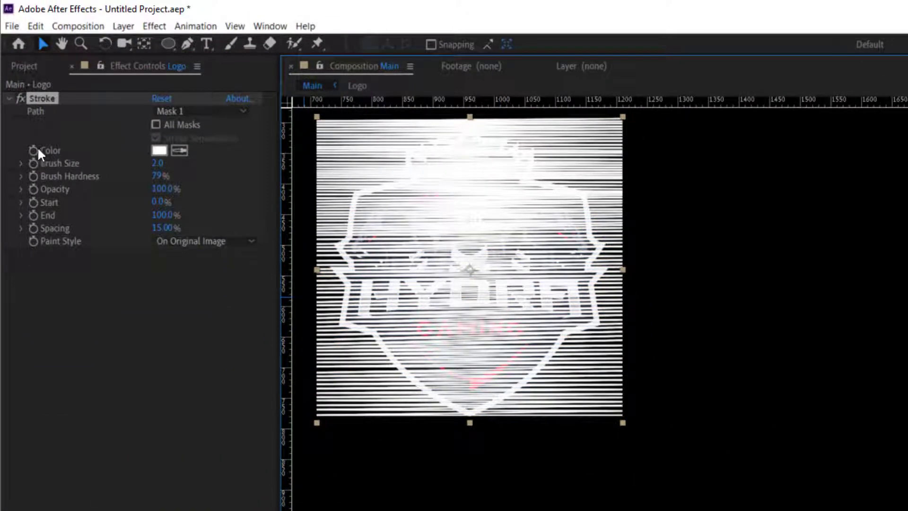
drag(159, 166, 187, 163)
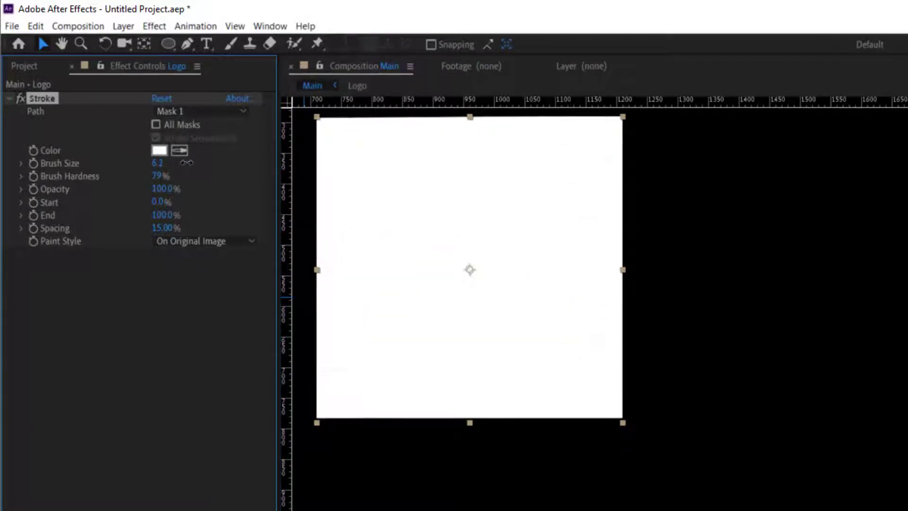
Set the Stroke's paint style to Reveal Original Image, its brush hardness to 100% and its spacing to 0%
click(160, 242)
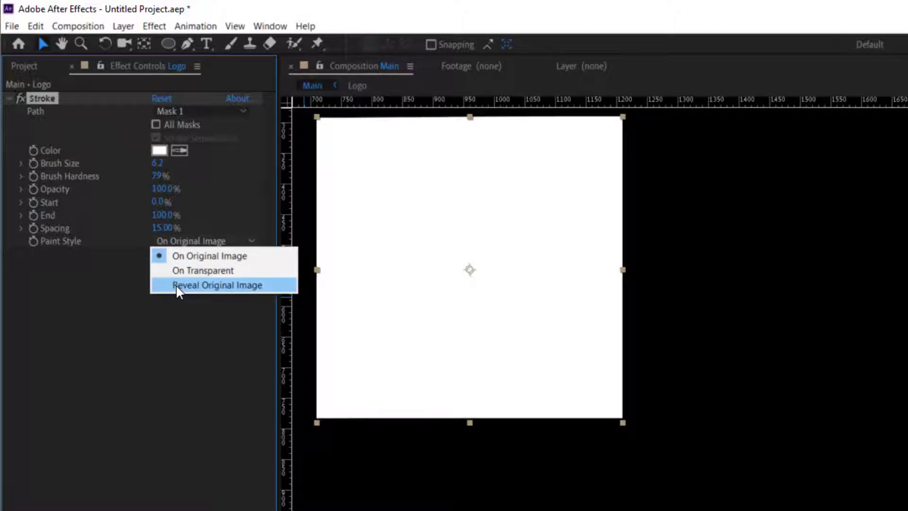
click(177, 286)
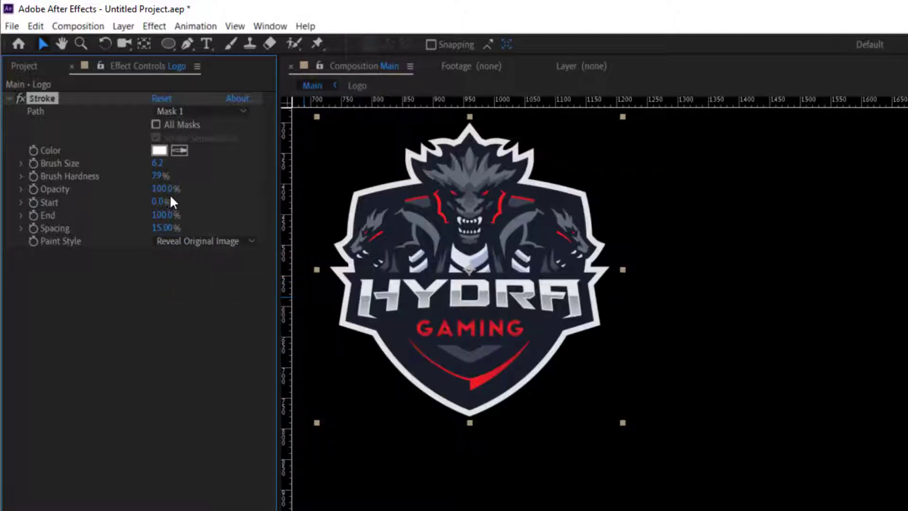
click(160, 294)
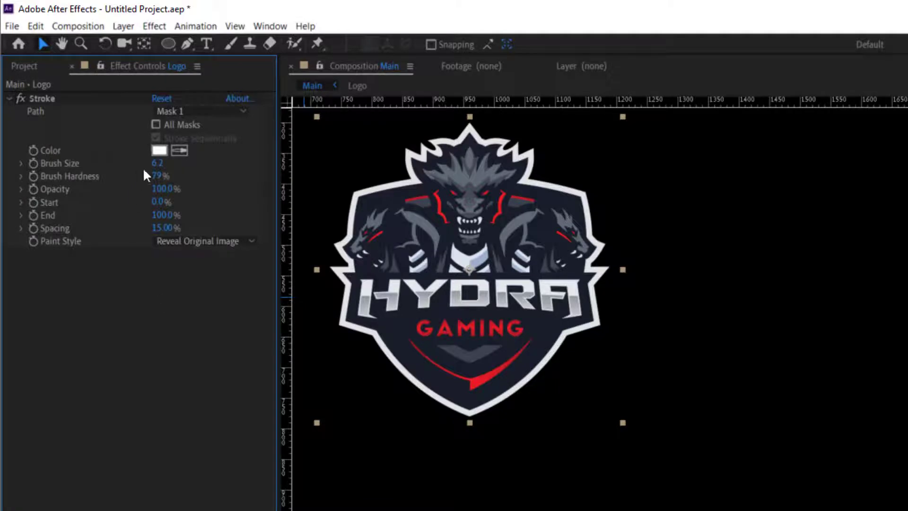
drag(158, 177, 281, 176)
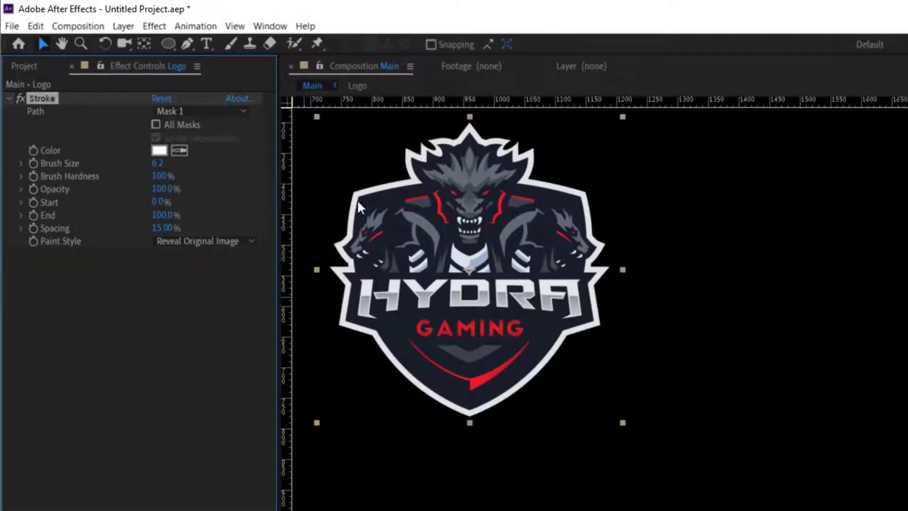
drag(156, 228, 11, 240)
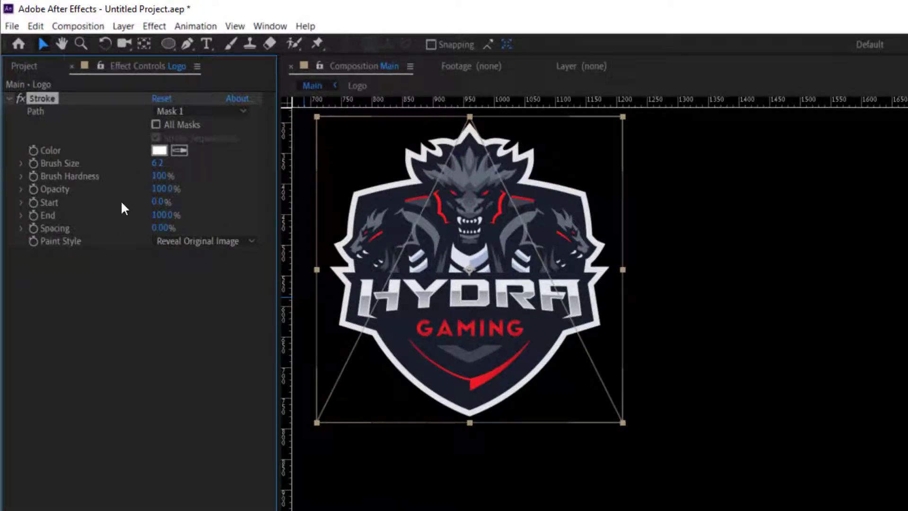
Keyframe the Stroke's End value at 0% on the first frame
drag(156, 214, 153, 215)
click(151, 215)
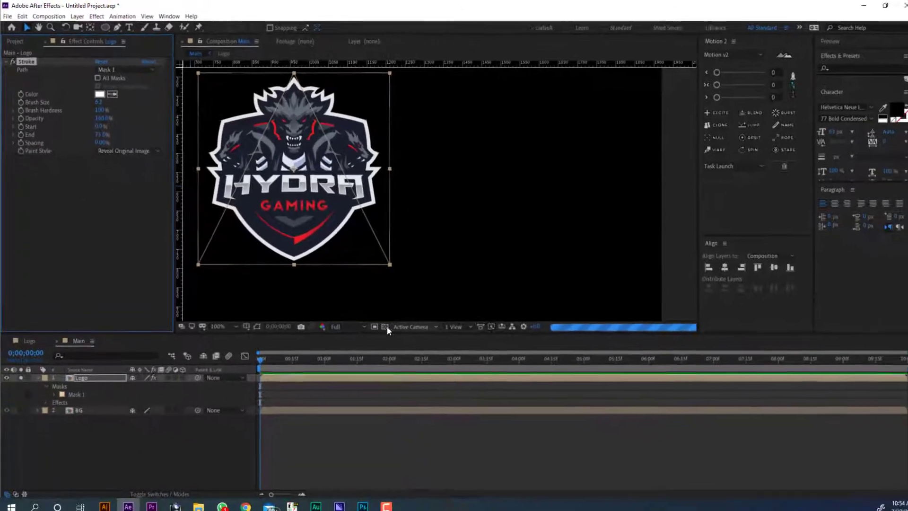
text(0)
key(Return)
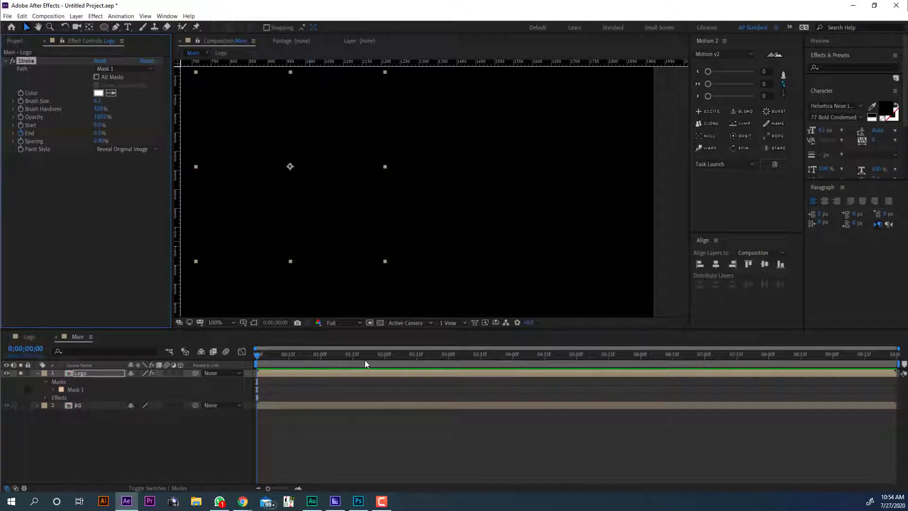
Keyframe the Stroke's End value at 100% at two seconds and preview the logo reveal with the work area ending there
click(385, 359)
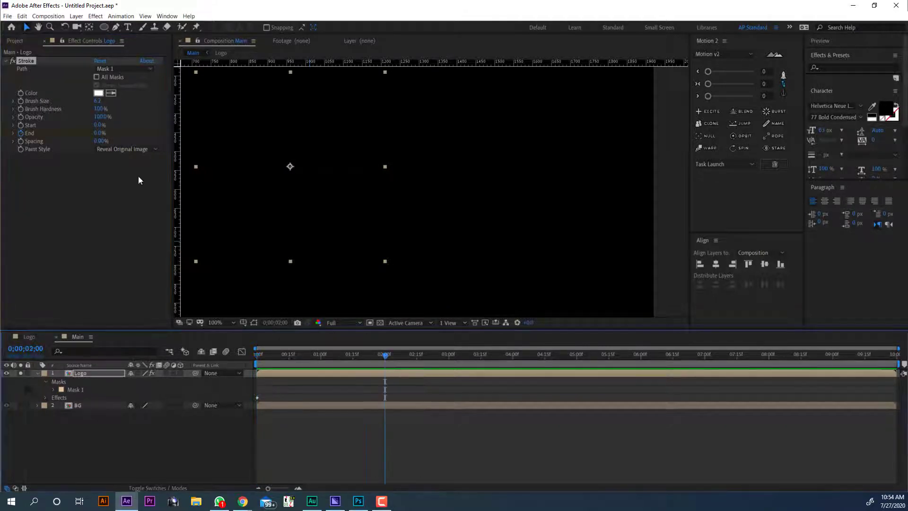
click(99, 134)
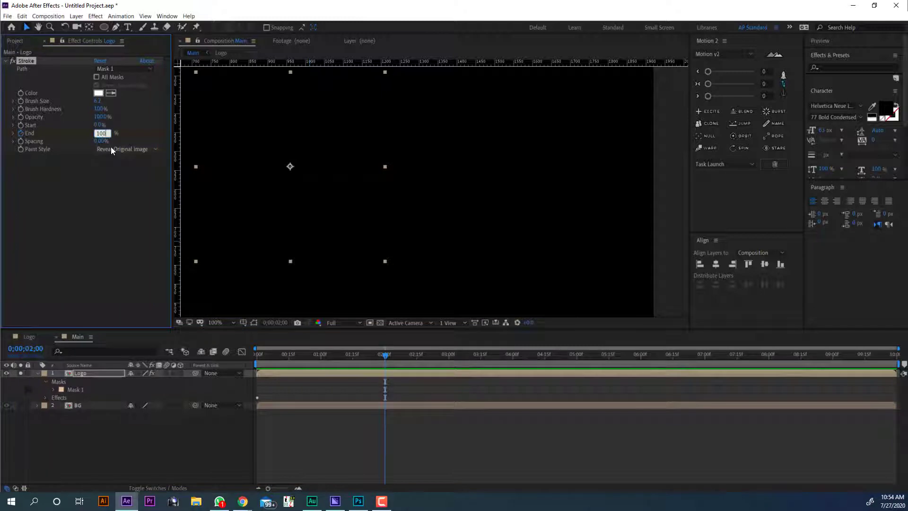
text(00)
key(Return)
key(n)
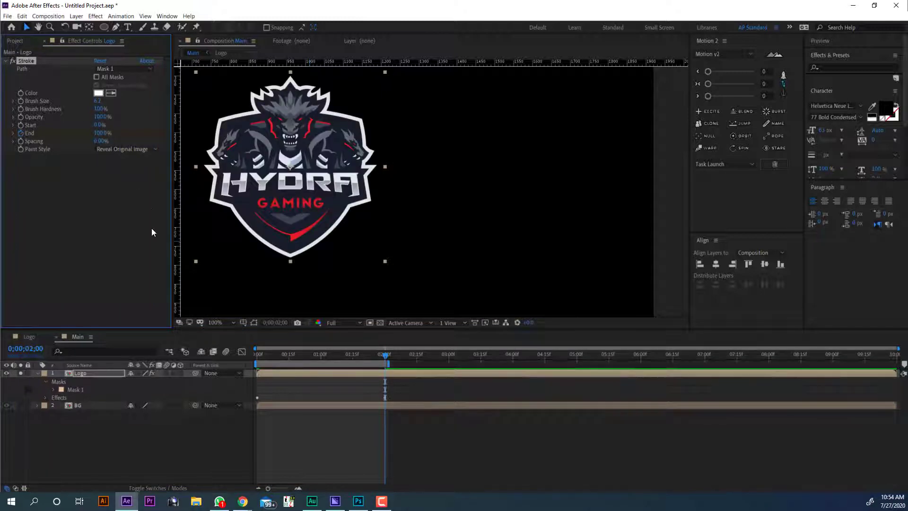
key(space)
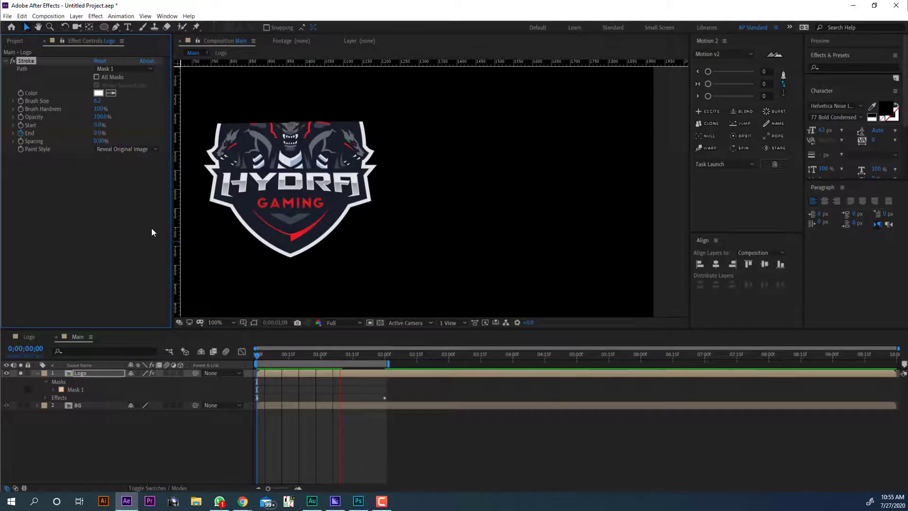
key(super+e)
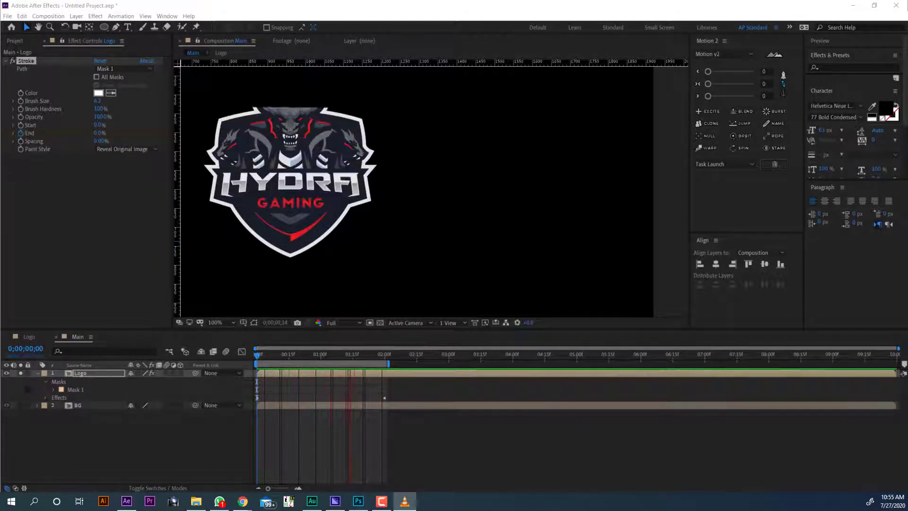
Set the Logo layer's Stroke opacity to 50%
click(102, 118)
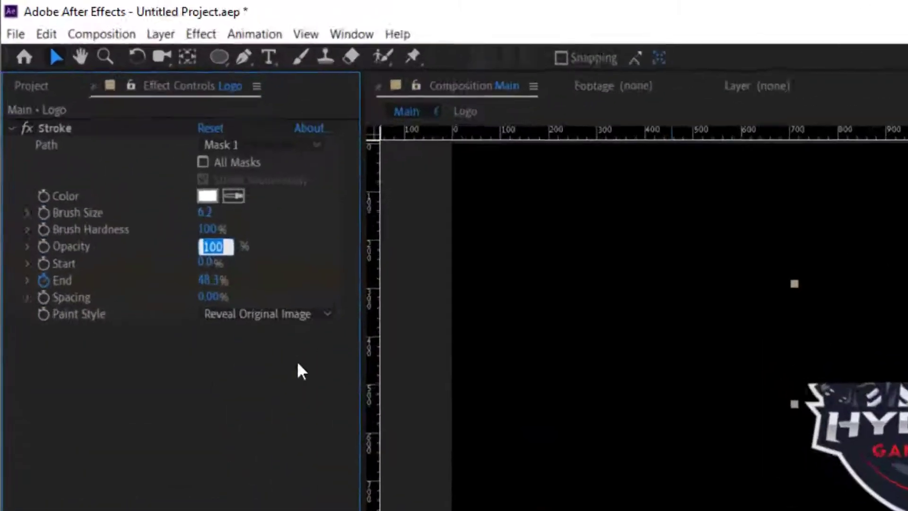
text(50)
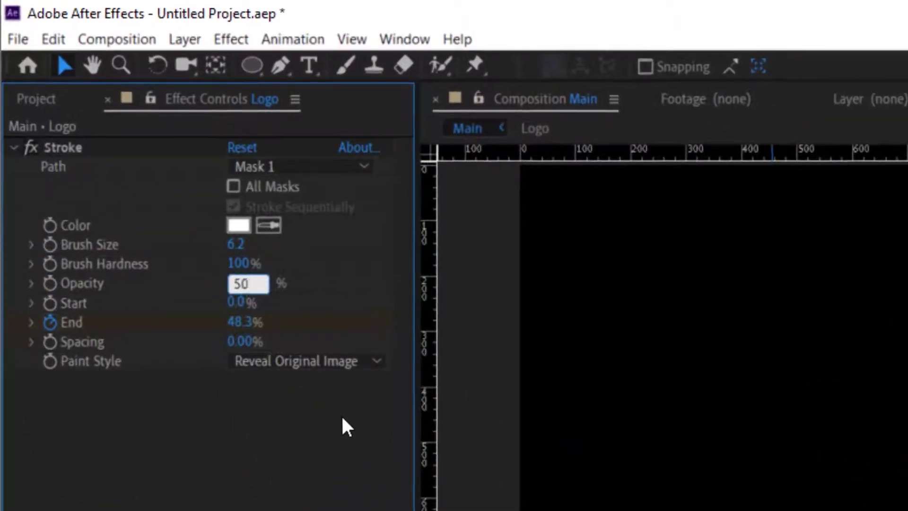
key(Return)
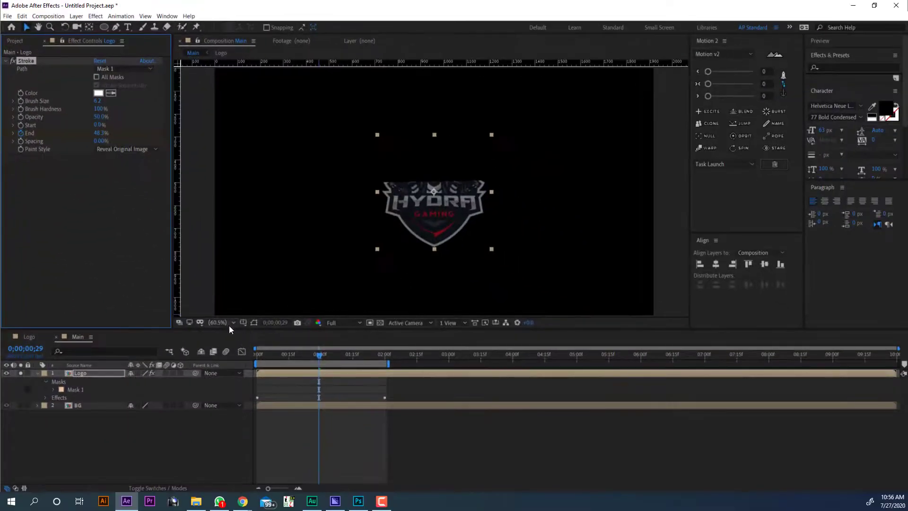
Duplicate the Logo layer and set the Stroke opacity of the upper copy to 100%
click(230, 325)
click(222, 250)
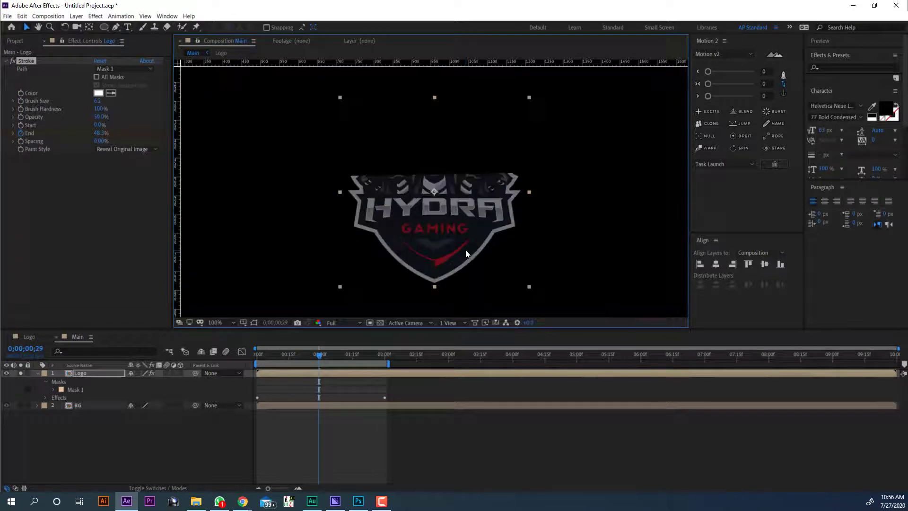
key(ctrl+d)
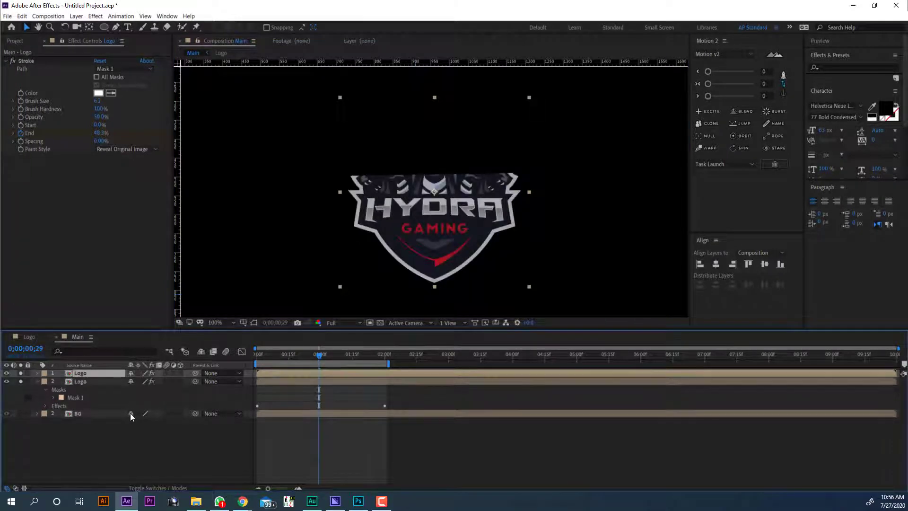
click(379, 322)
click(379, 323)
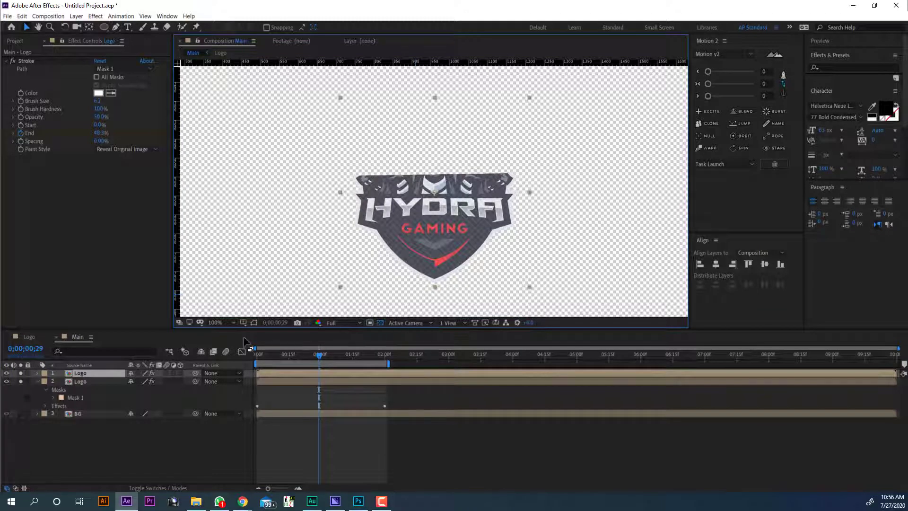
click(95, 374)
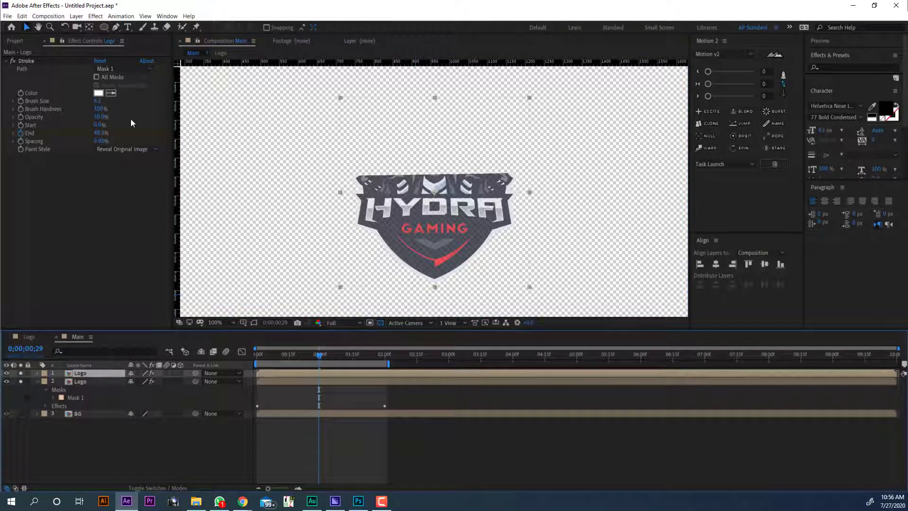
drag(100, 121, 155, 119)
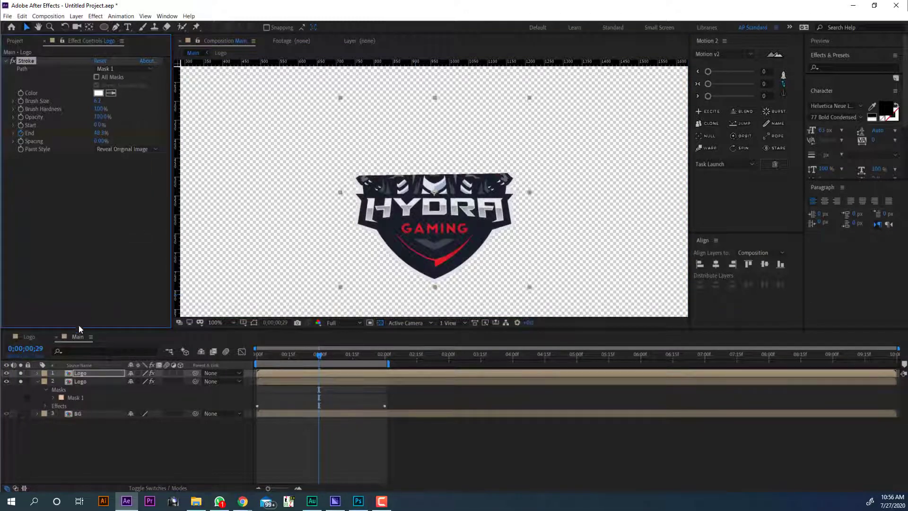
Shift the upper Logo copy one frame later in time
click(92, 372)
key(alt+Page_Down)
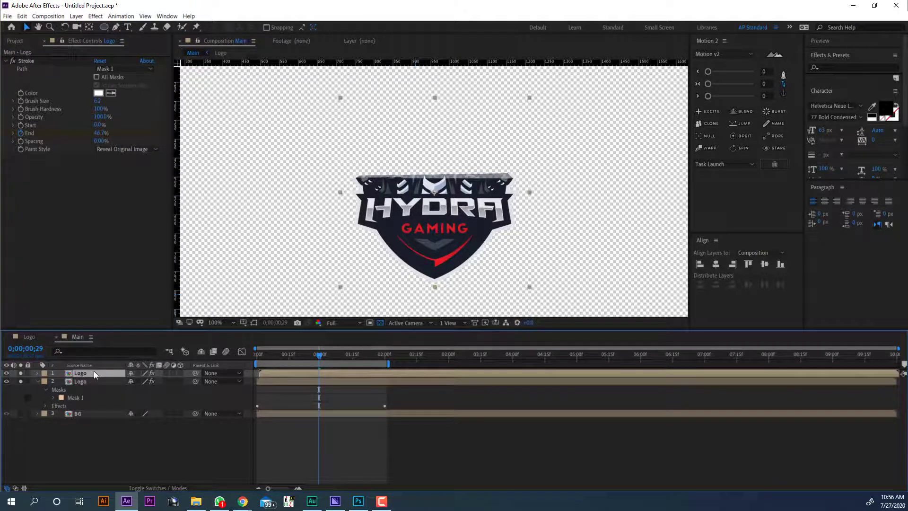
click(379, 322)
click(204, 467)
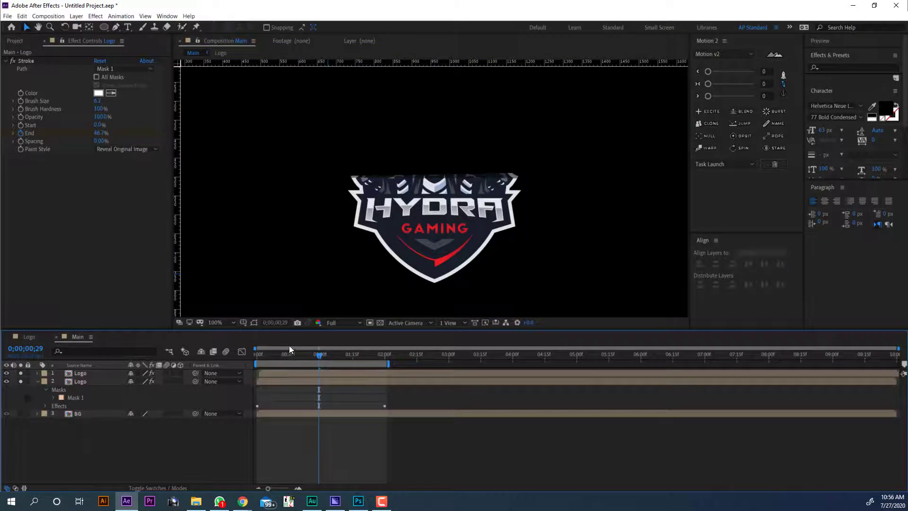
Set the upper Logo copy's Stroke opacity to 50%
mouse_move(268, 356)
mouse_down()
mouse_move(259, 356)
mouse_move(280, 356)
mouse_up()
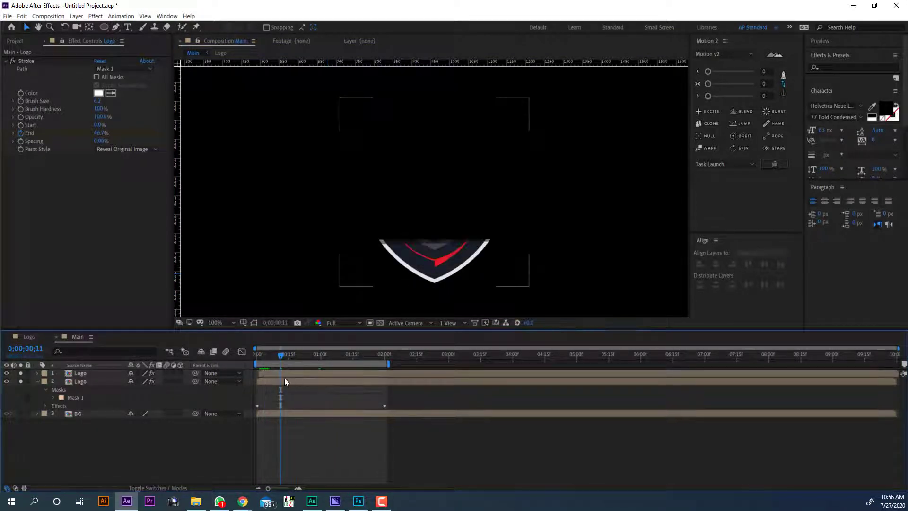
click(280, 373)
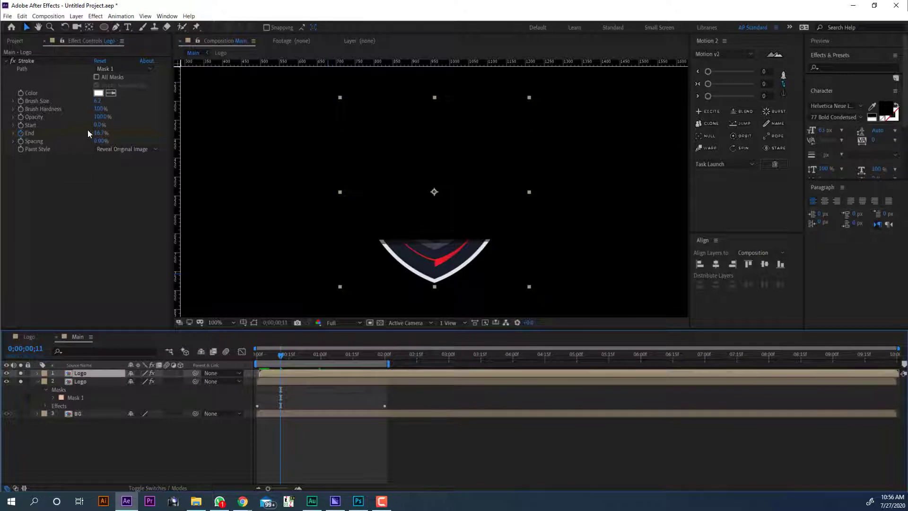
click(99, 117)
text(50)
key(Return)
Duplicate the topmost Logo layer one frame later in time and set the new copy's Stroke opacity to 100%
key(ctrl+d)
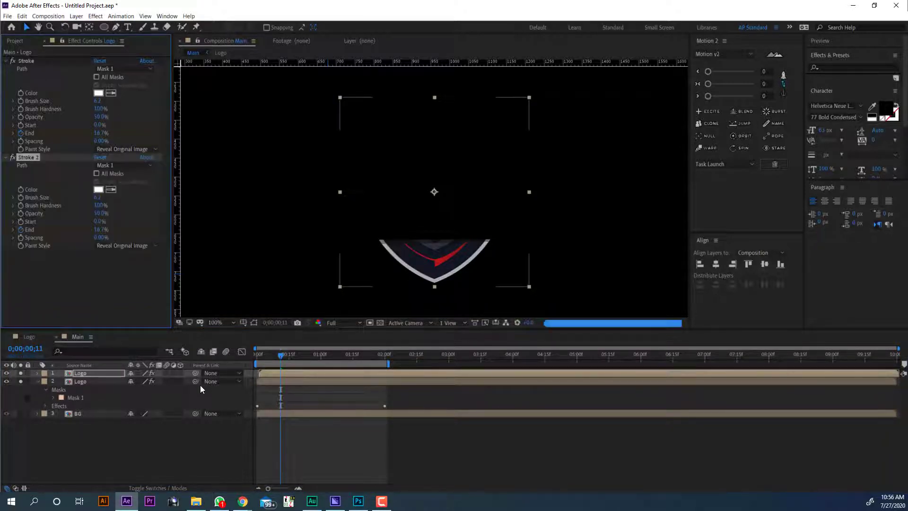
key(Delete)
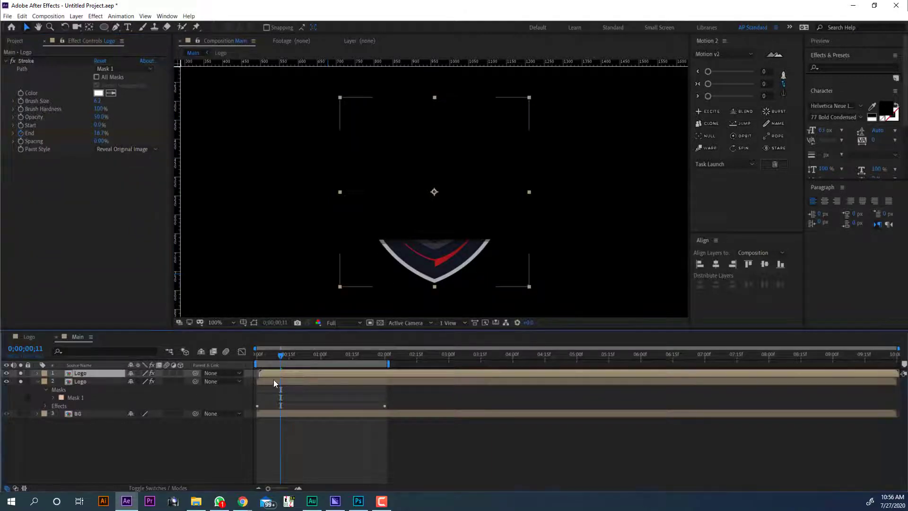
key(ctrl+d)
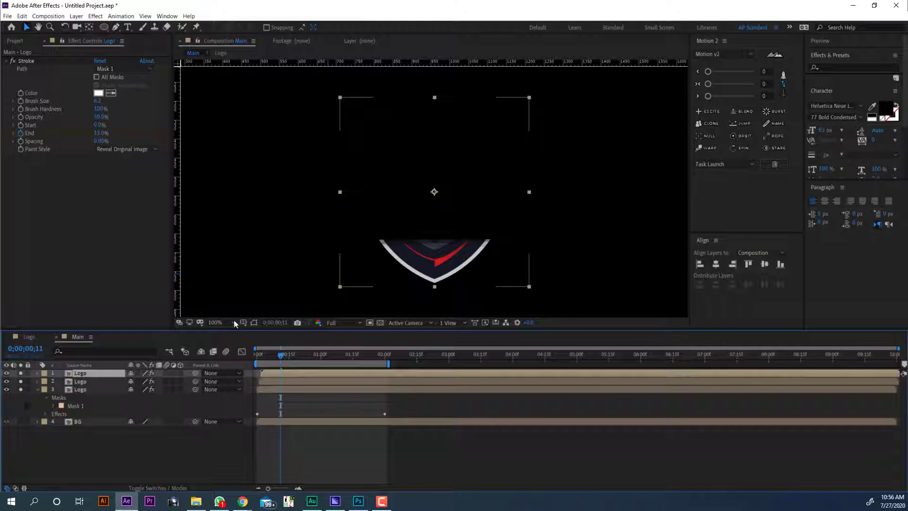
drag(99, 118, 333, 340)
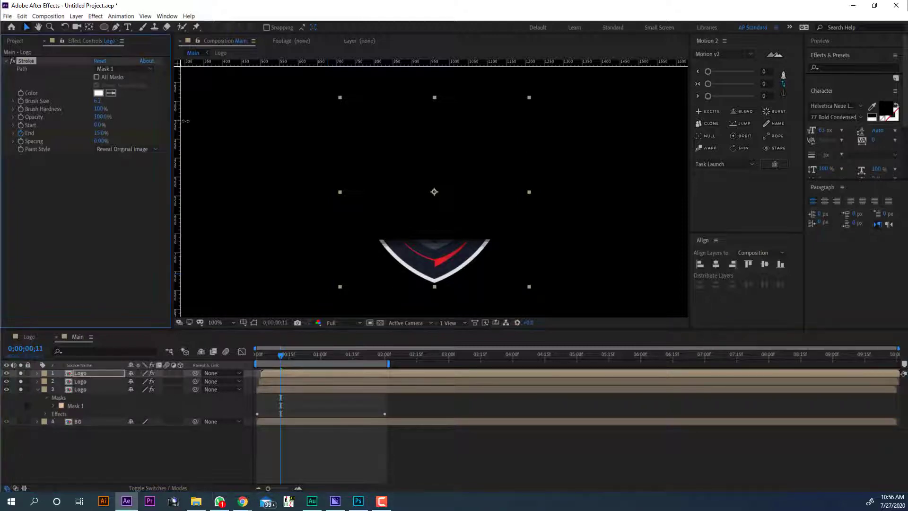
click(219, 453)
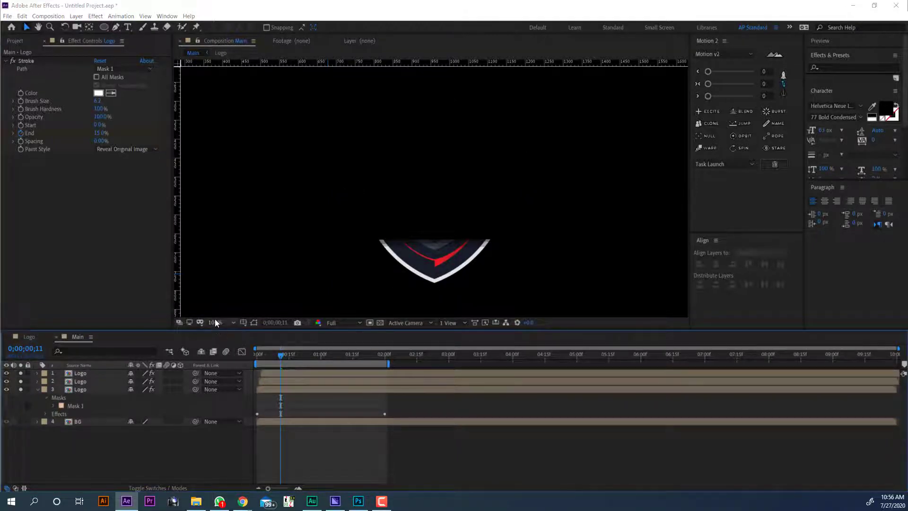
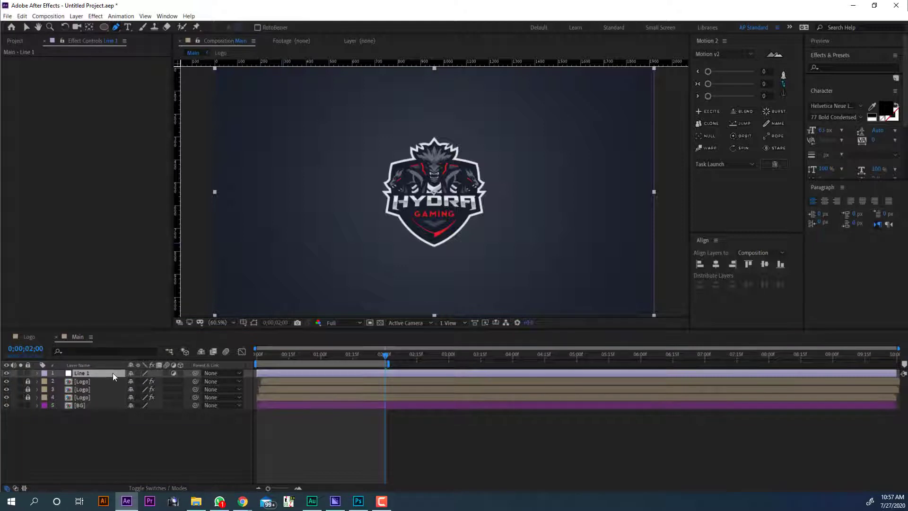
Set the Line 1 layer's label colour to Green
click(112, 372)
click(52, 373)
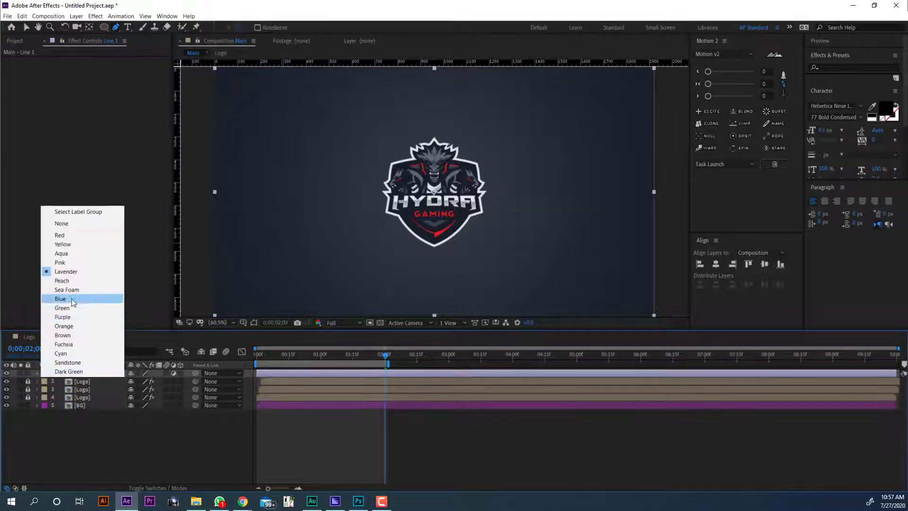
click(56, 308)
Start a curved mask path on Line 1, running from above the frame's upper-left area down to the lower left of the logo
key(comma)
key(comma)
key(comma)
click(373, 125)
mouse_move(388, 205)
mouse_down()
mouse_move(454, 248)
mouse_move(445, 228)
mouse_up()
mouse_move(471, 189)
mouse_down()
mouse_move(454, 168)
mouse_move(463, 184)
mouse_up()
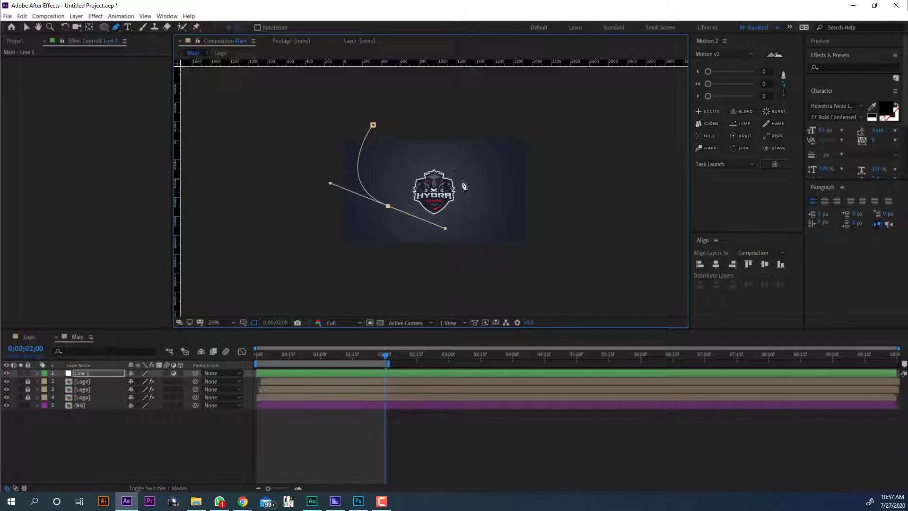
drag(388, 229, 420, 315)
key(ctrl+z)
key(ctrl+z)
Loop the Line 1 mask path around the logo, ending it just below the logo's lower left, and refine its curves
mouse_move(464, 175)
mouse_down()
mouse_move(453, 152)
mouse_move(454, 165)
mouse_up()
drag(413, 235, 393, 205)
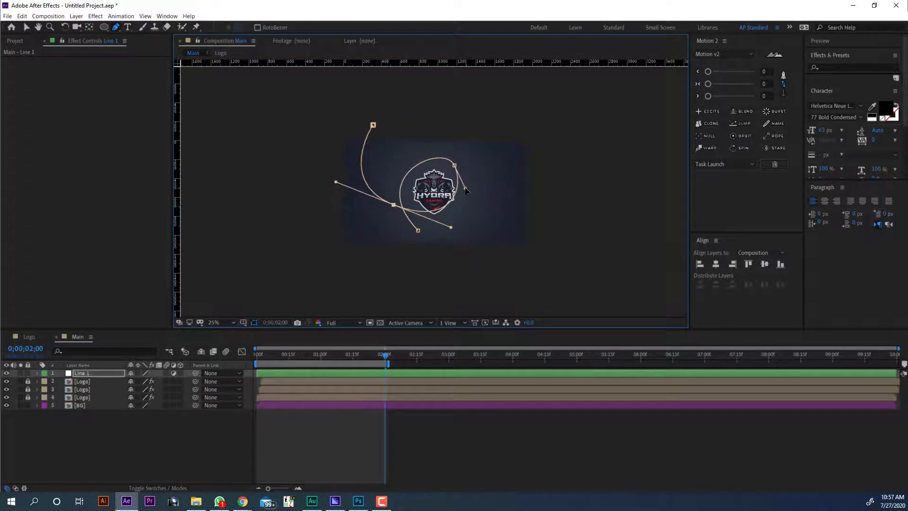
drag(465, 188, 470, 186)
click(180, 436)
Apply the 3D Stroke effect to the Line 1 layer
click(96, 374)
key(ctrl+space)
text(3d)
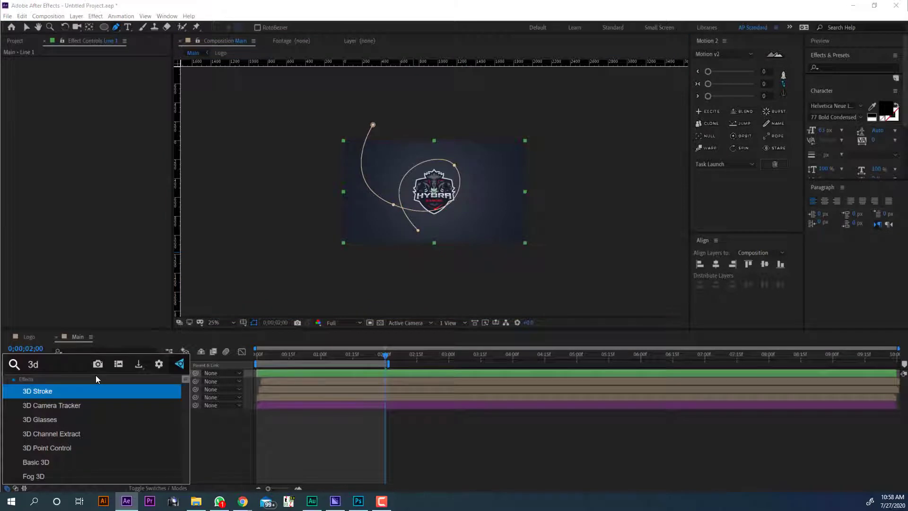
key(Return)
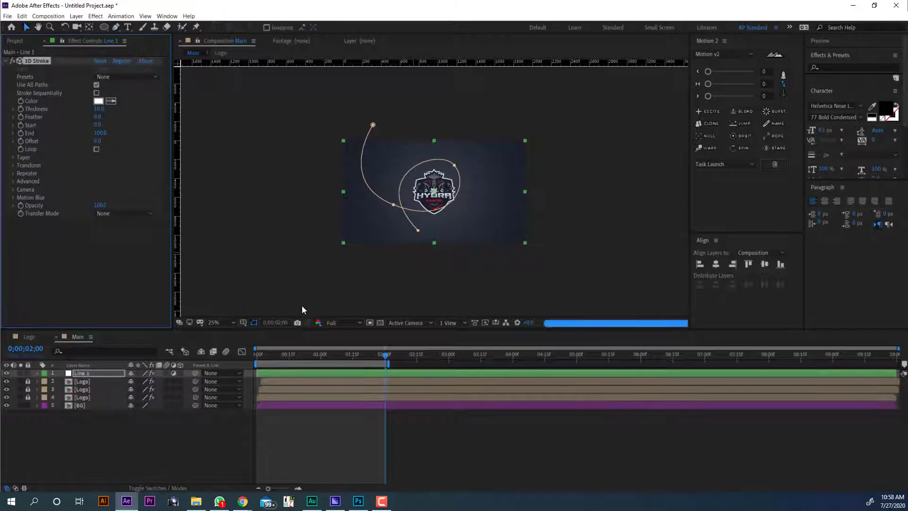
Hide the mask outlines in the viewer and turn off the visibility of the three locked Logo layers
click(254, 322)
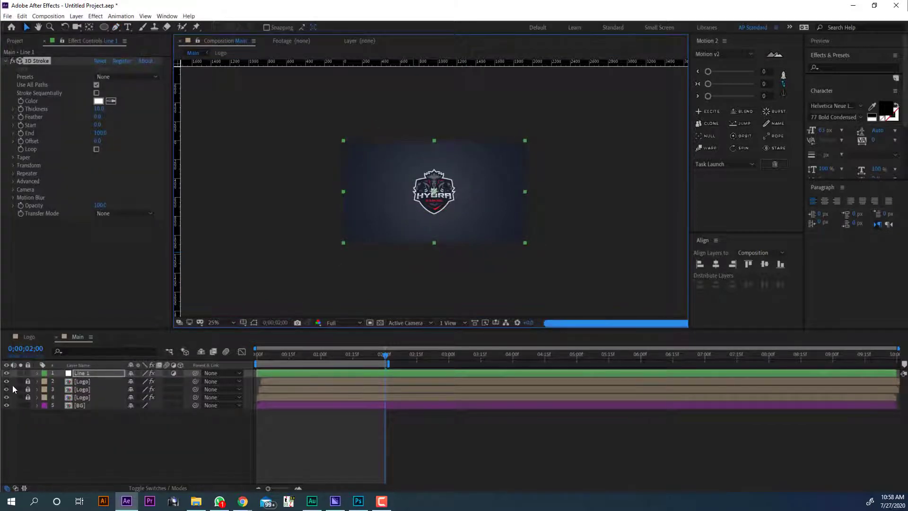
drag(6, 381, 5, 402)
click(6, 405)
key(period)
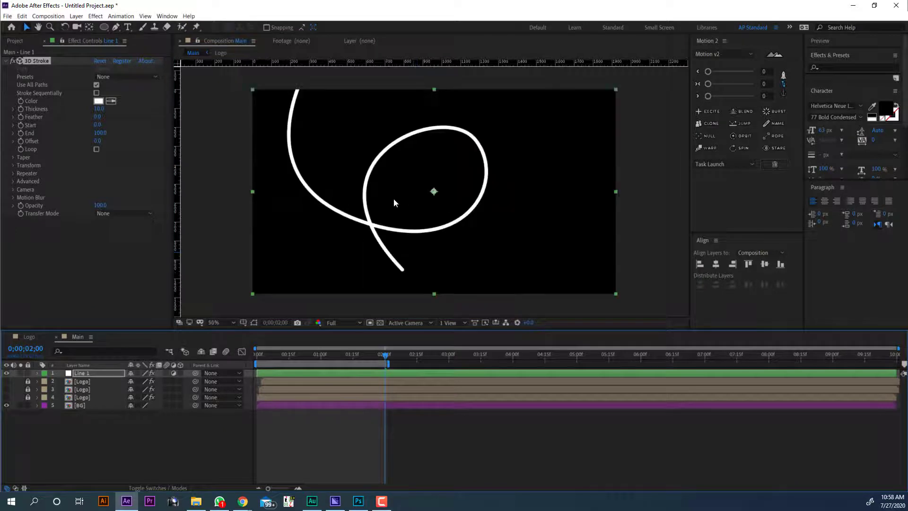
Add the Logo composition from the Comp folder to the Main timeline, directly above the BG layer
click(15, 42)
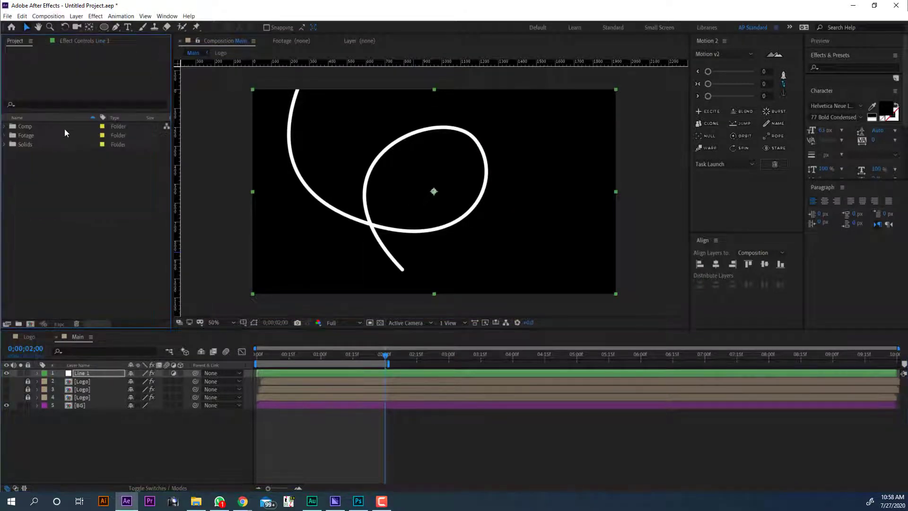
click(5, 136)
click(5, 136)
click(5, 127)
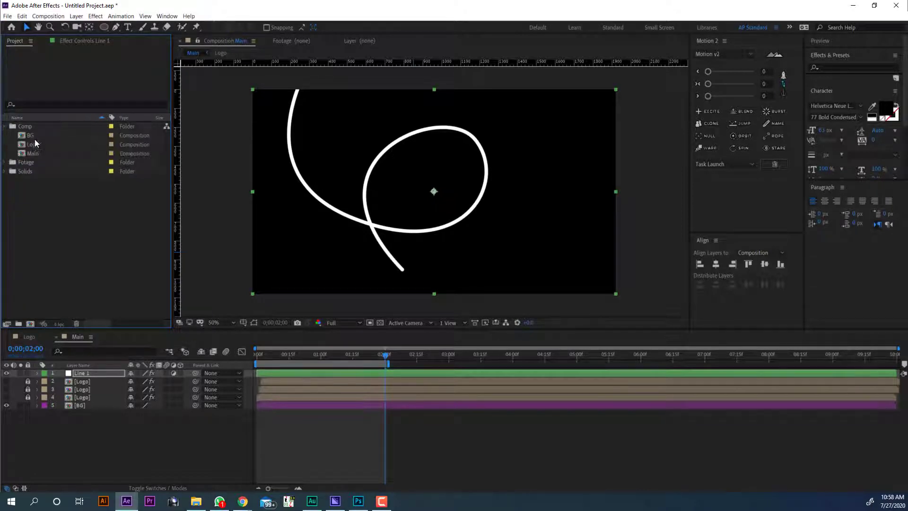
drag(42, 144, 109, 400)
Set the newly added Logo layer's label colour to Blue
click(44, 405)
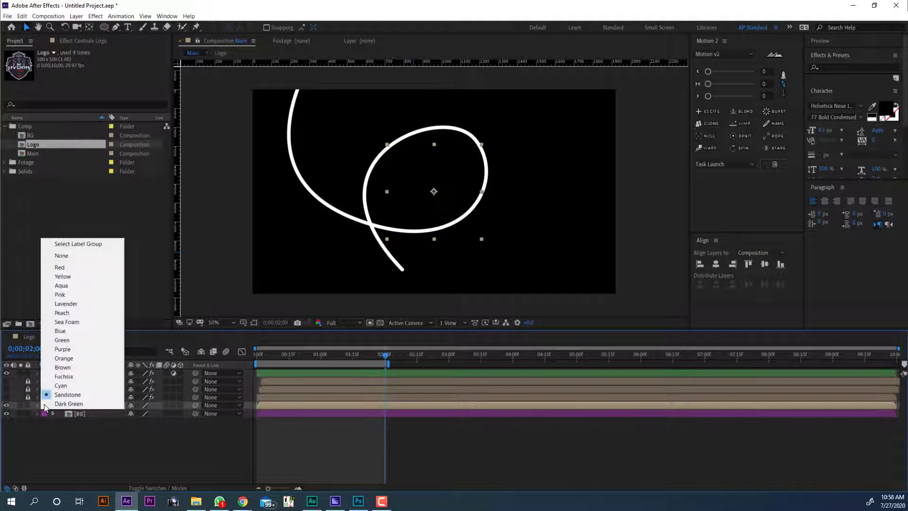
click(78, 312)
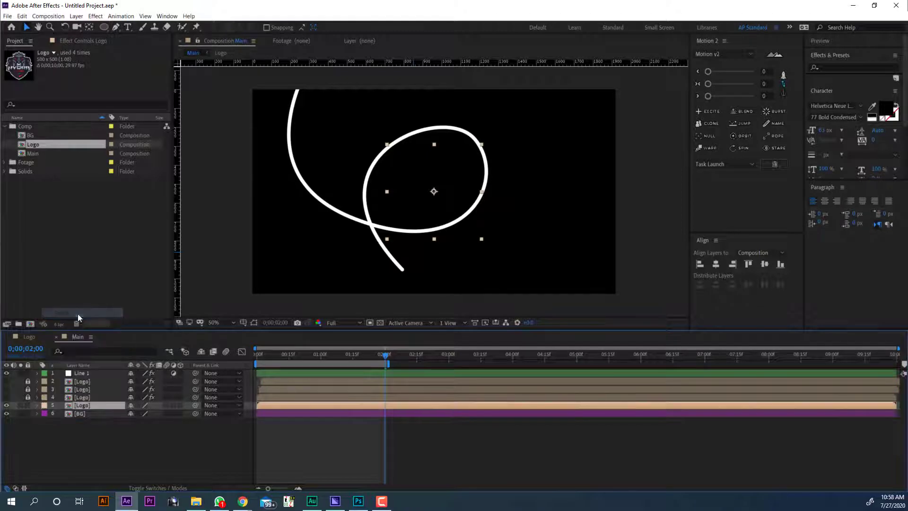
click(44, 405)
click(64, 330)
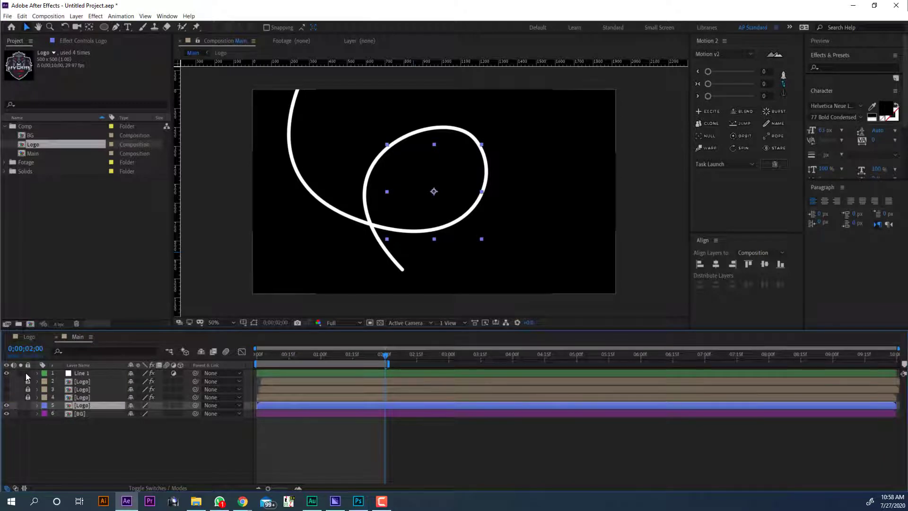
Turn off the adjustment-layer setting of the Line 1 layer to reveal the logo and background beneath it
click(8, 405)
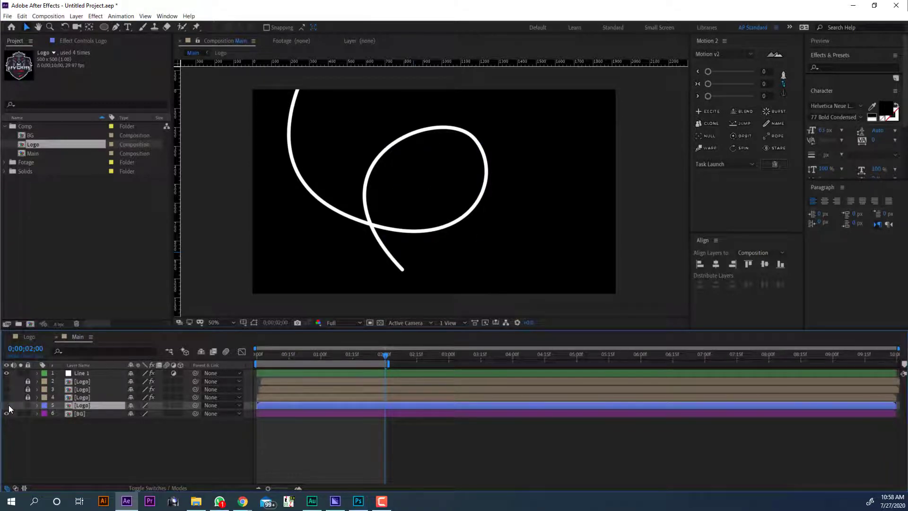
click(7, 405)
click(6, 372)
click(6, 372)
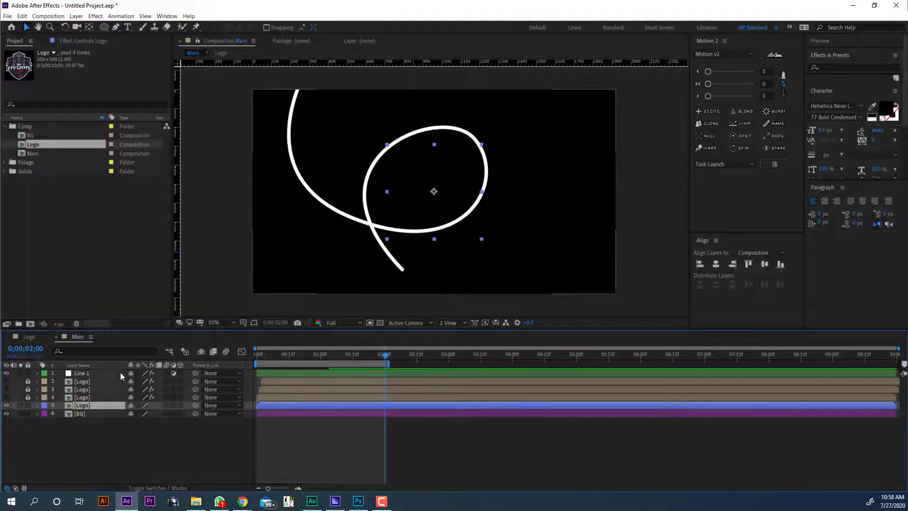
click(173, 373)
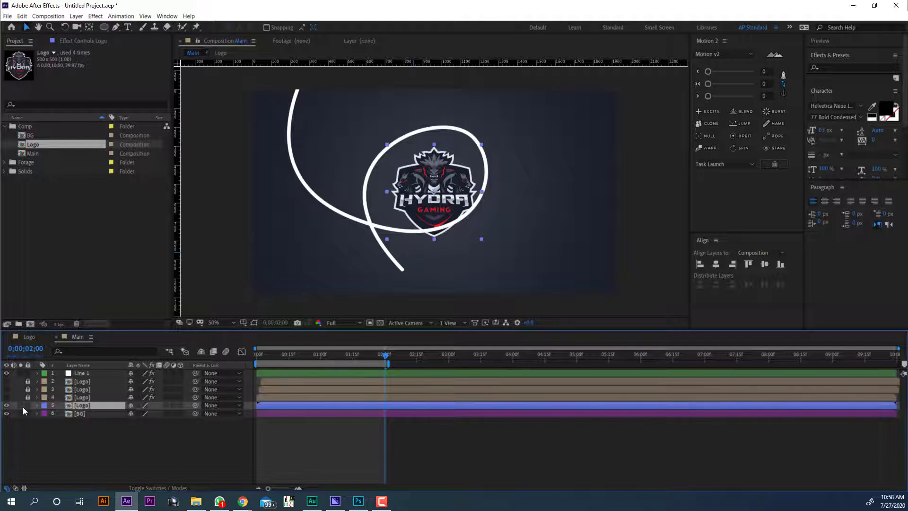
Set the opacity of the blue-labelled Logo layer to 15% and lock the layer
key(t)
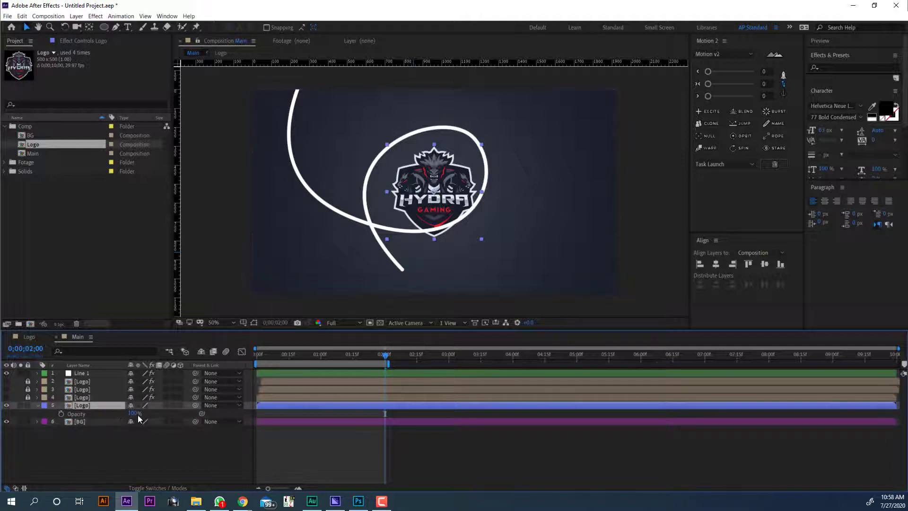
click(135, 413)
text(15)
key(Return)
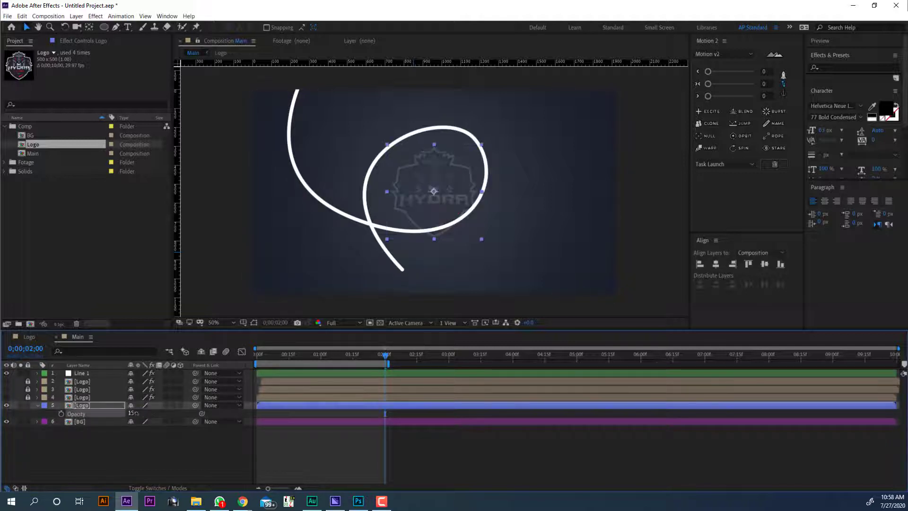
click(28, 406)
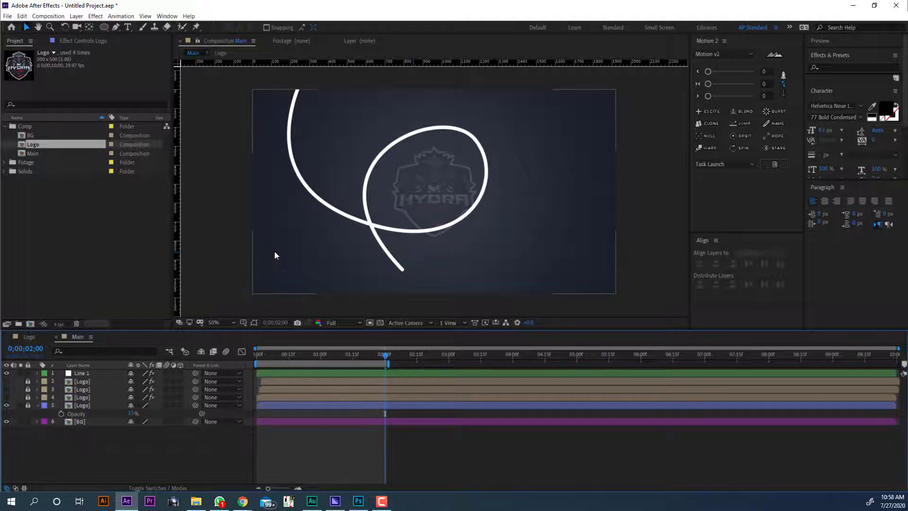
Enable Taper in Line 1's 3D Stroke effect, trying a Taper Start of 22 and undoing that change
click(96, 373)
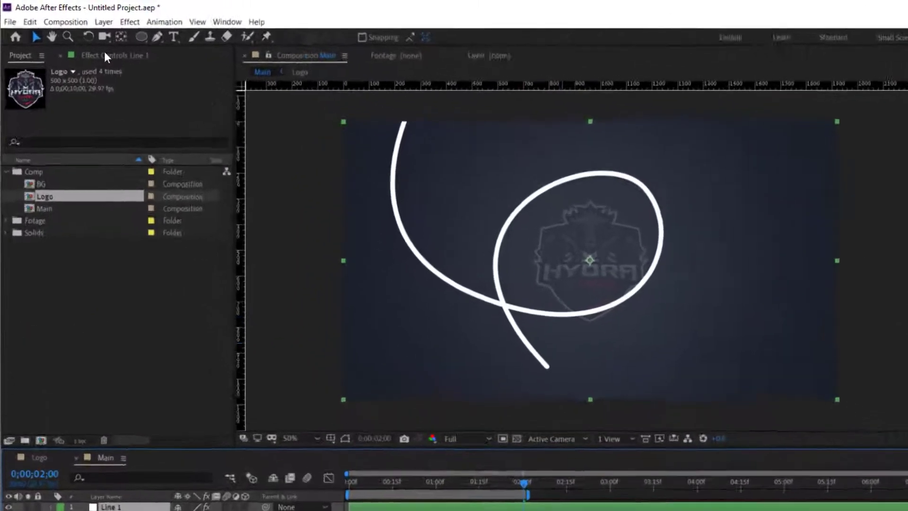
click(77, 40)
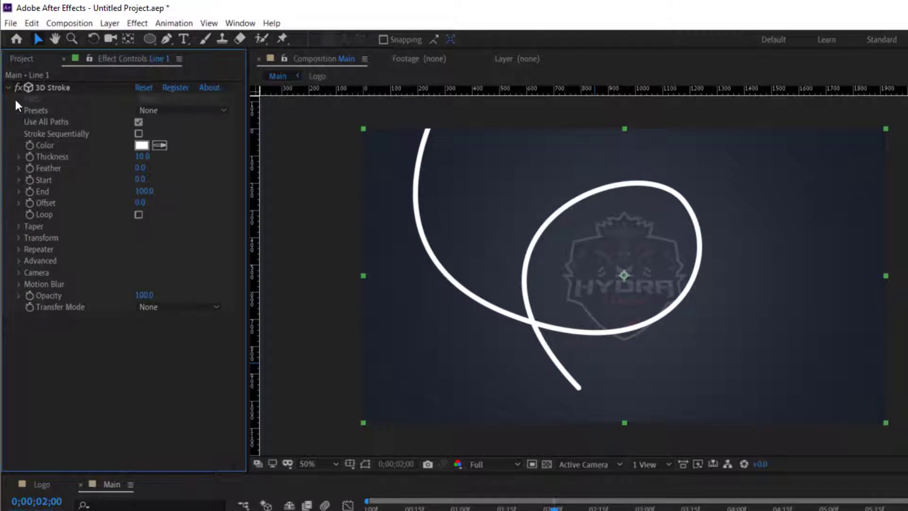
click(19, 226)
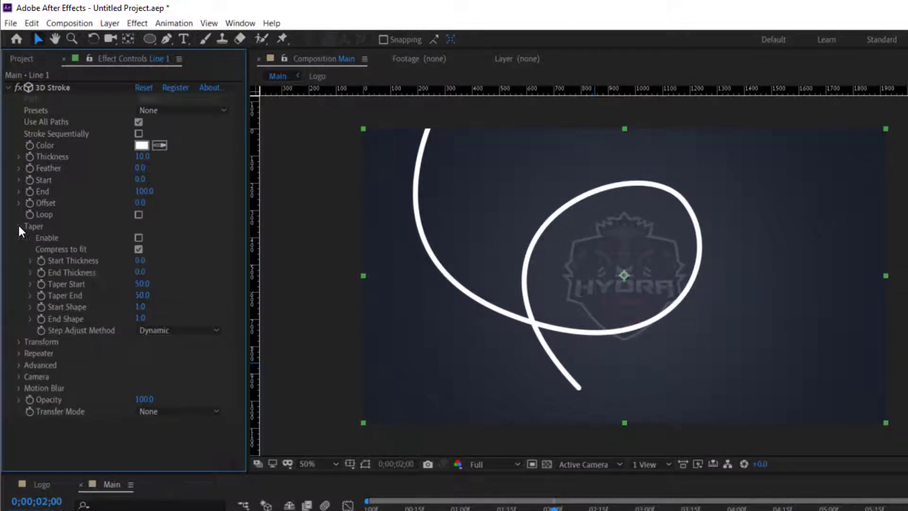
click(139, 238)
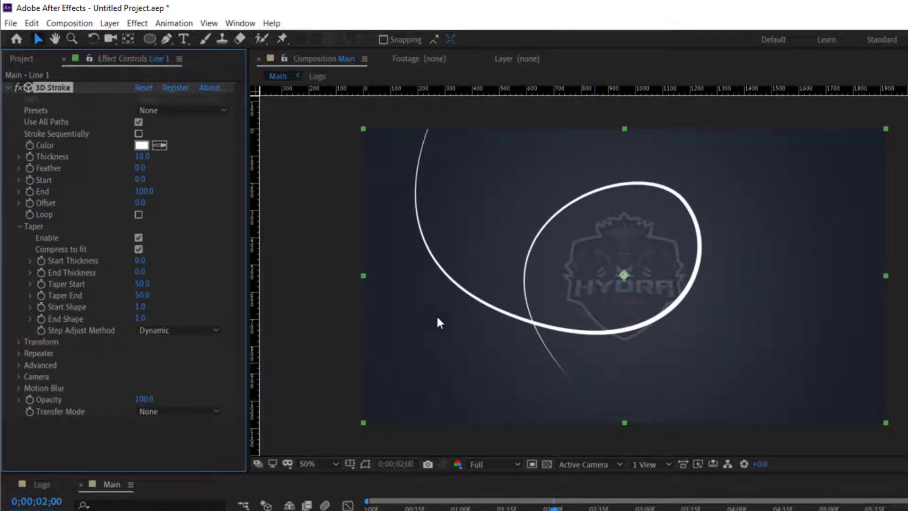
drag(146, 286, 125, 283)
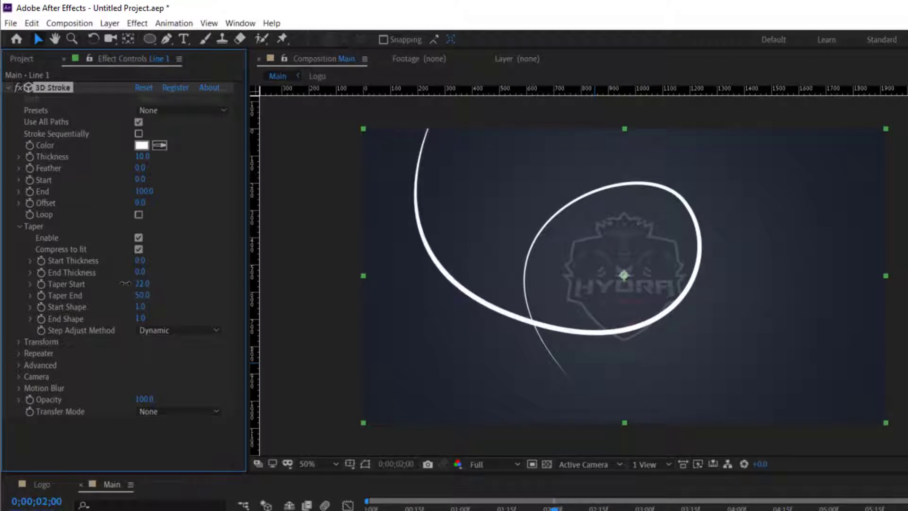
key(ctrl+z)
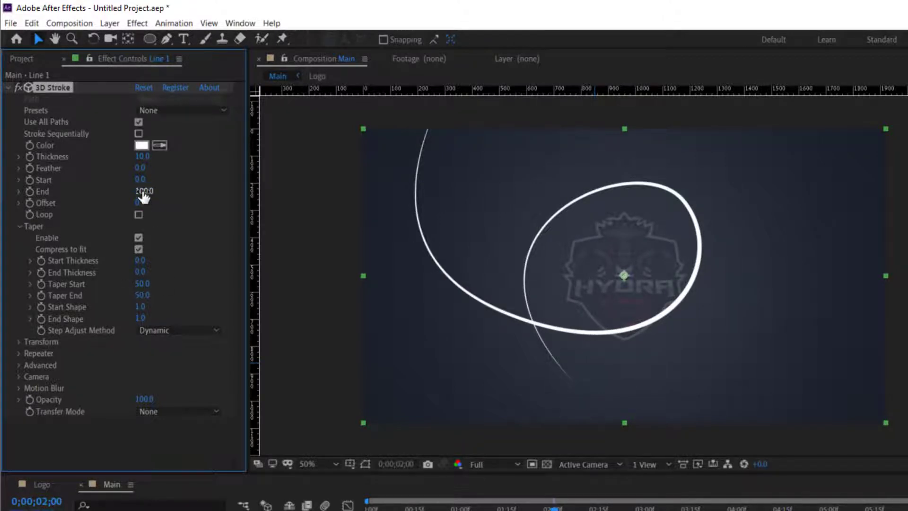
Keyframe the 3D Stroke End value from 0 at the composition start to 100 at 1 second
mouse_move(143, 196)
mouse_down()
mouse_move(83, 198)
mouse_move(172, 200)
mouse_move(105, 204)
mouse_up()
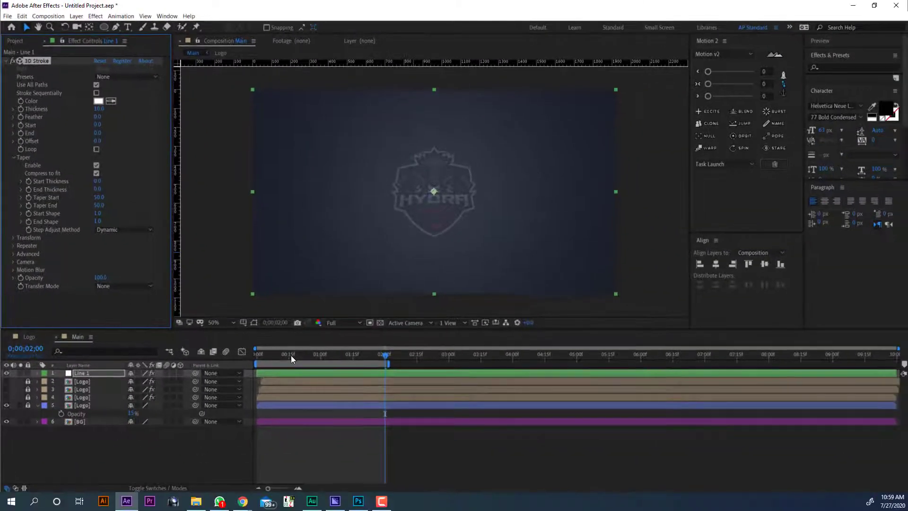
click(414, 509)
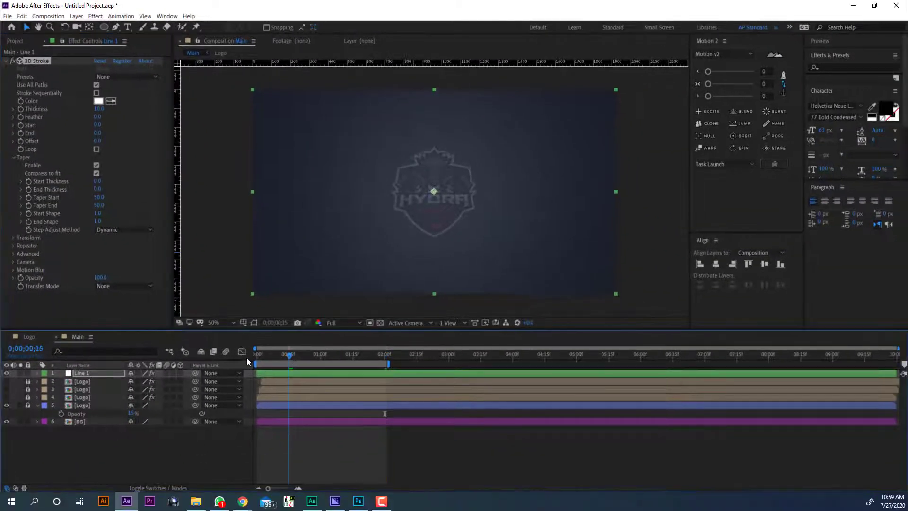
key(Home)
click(21, 133)
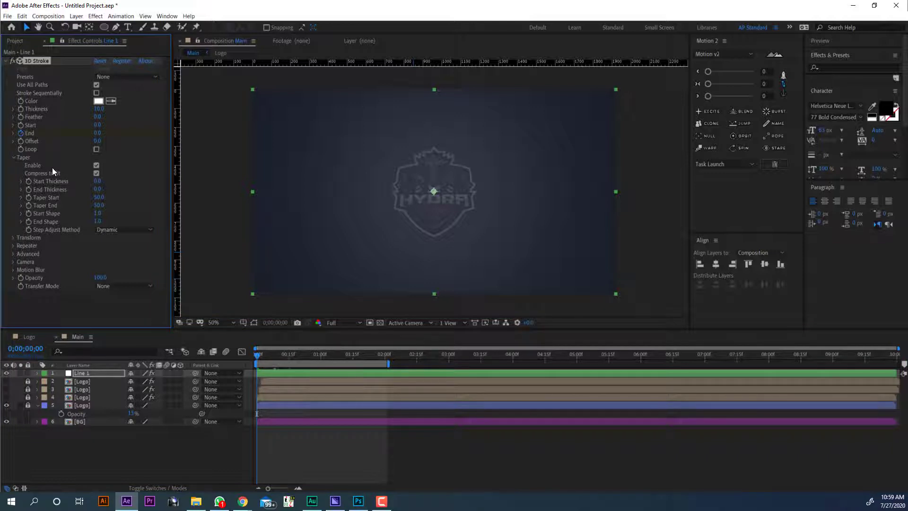
key(space)
drag(122, 135, 192, 137)
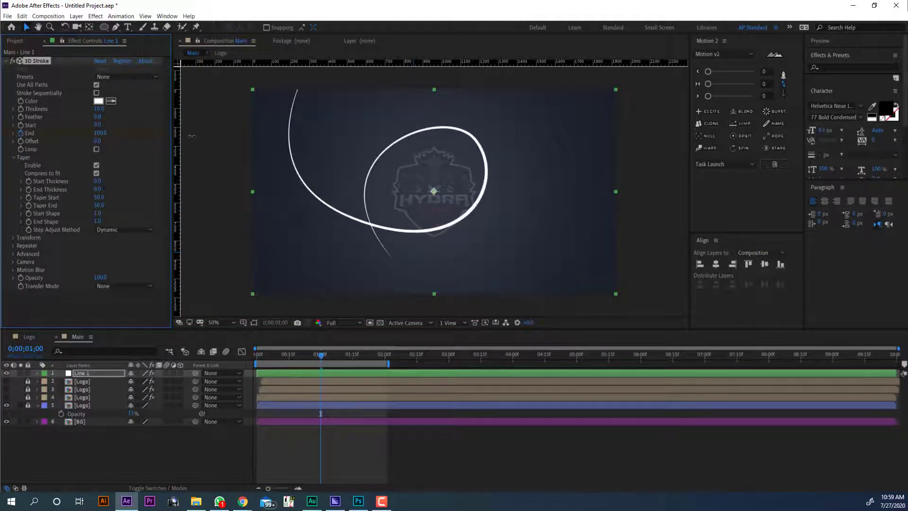
Keyframe the 3D Stroke Start value from 0 at 0;00;00;20 to 100 at 0;00;01;20
key(shift+Page_Up)
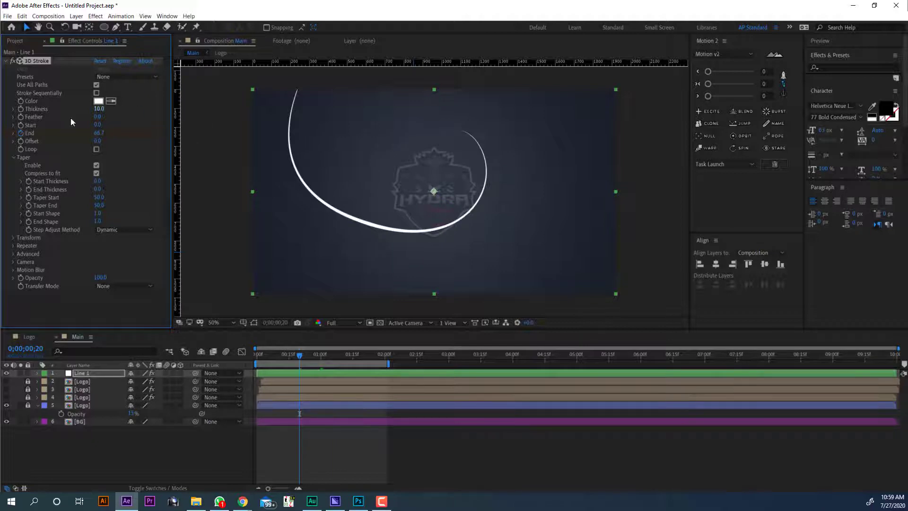
key(shift+Page_Down)
key(shift+Page_Down)
key(shift+Page_Down)
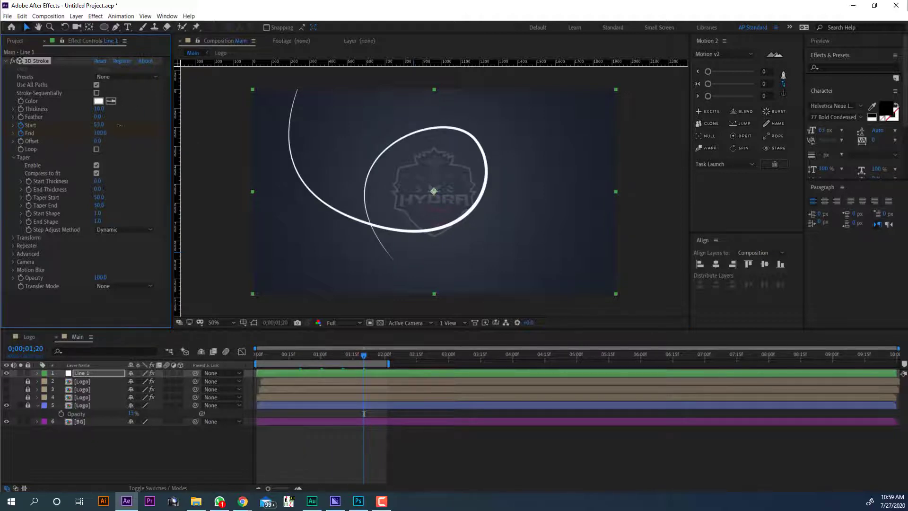
drag(120, 125, 149, 126)
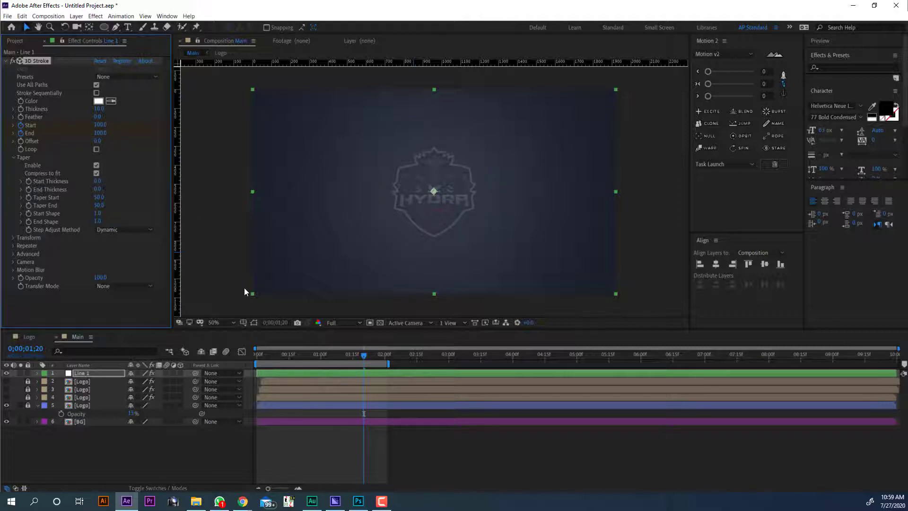
Ease the Start and End keyframes of Line 1 and shape their speed curves into a slow start with a late peak
key(u)
drag(372, 382, 250, 401)
key(shift+F3)
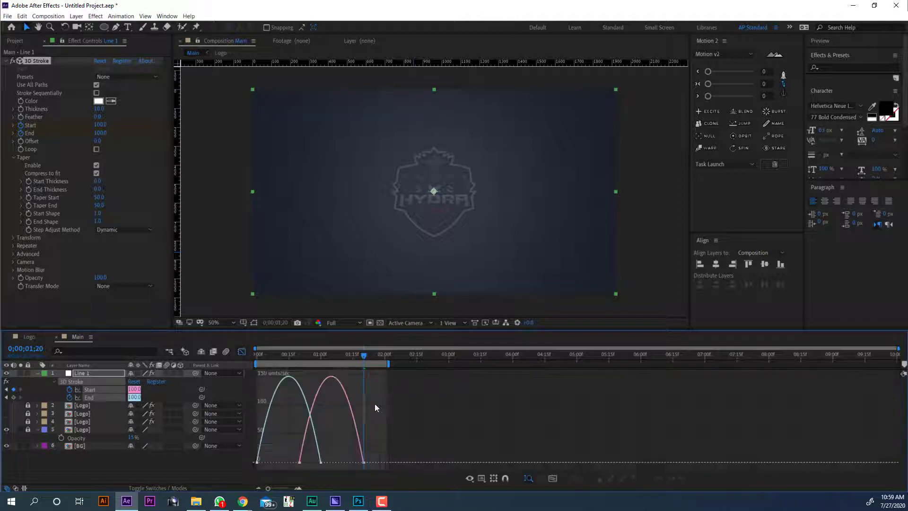
drag(268, 465, 299, 465)
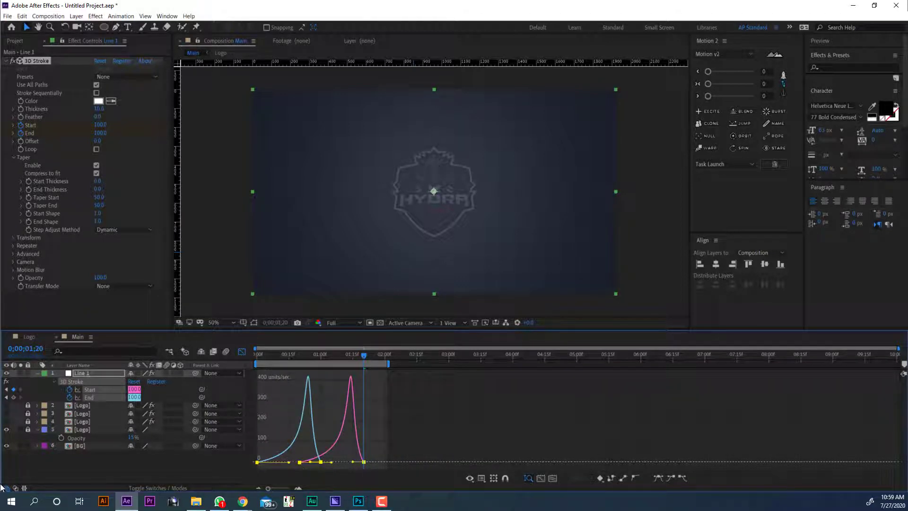
Compress the Start and End keyframes proportionally so the last one falls just before 1 second, and preview the stroke
drag(262, 353, 361, 355)
click(241, 351)
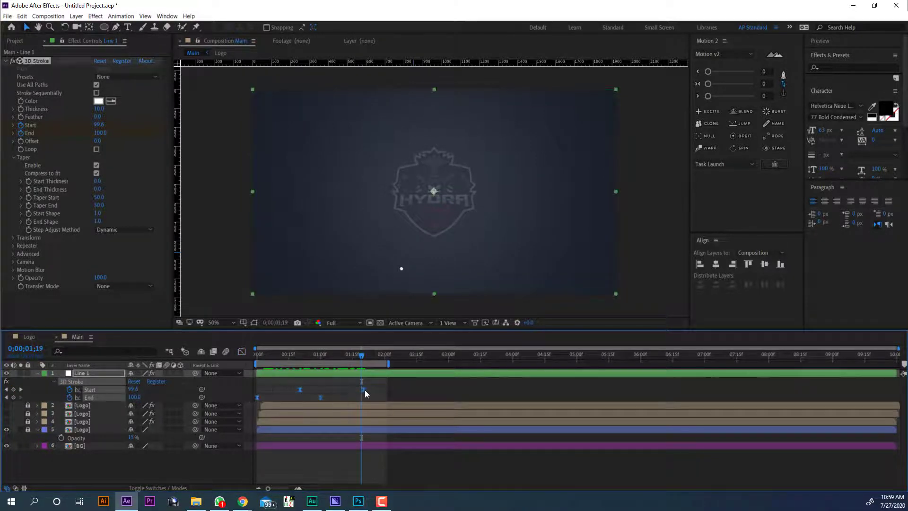
drag(365, 390, 316, 390)
drag(267, 357, 307, 359)
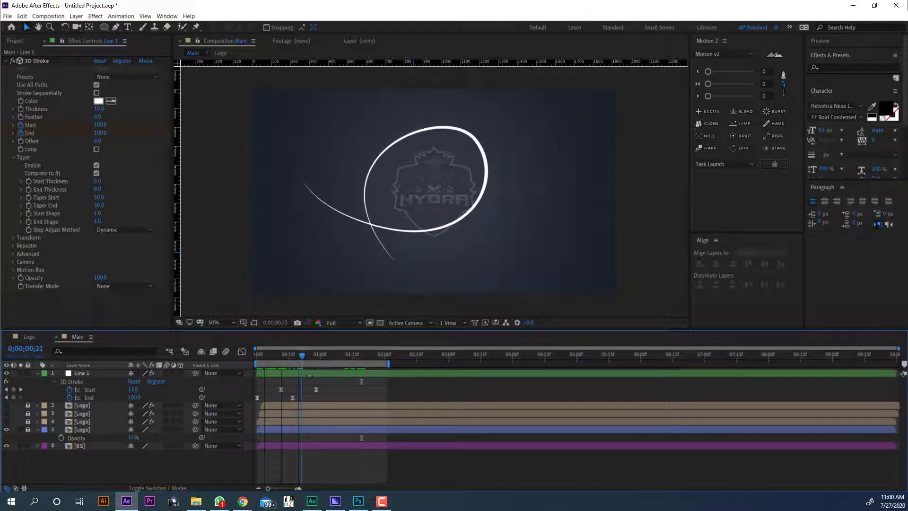
Apply the Roughen Edges effect to the Line 1 layer
click(316, 373)
key(ctrl+space)
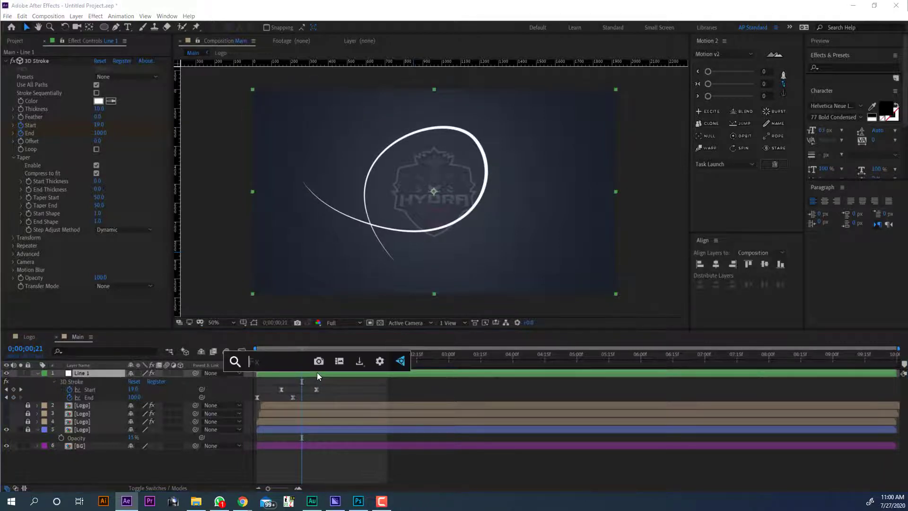
text(edg)
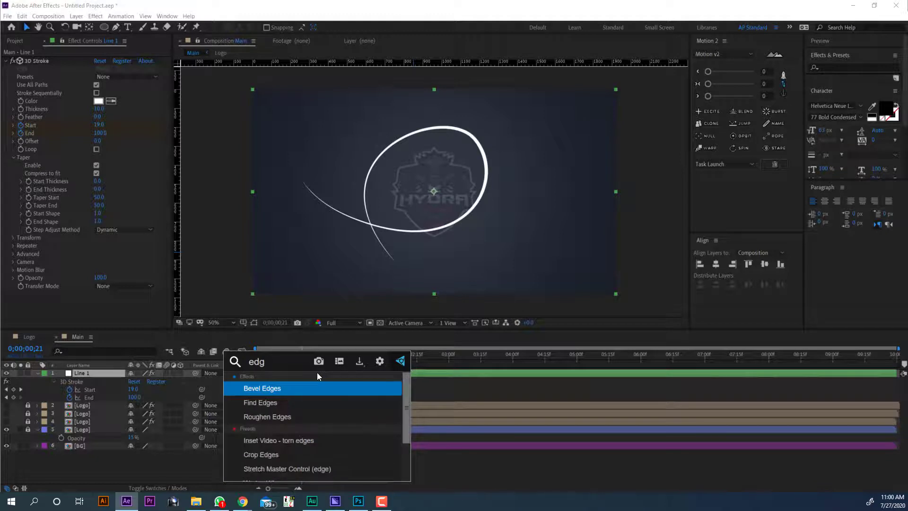
click(286, 418)
Set Roughen Edges on Line 1 to Border 16, Edge Sharpness 1.22, Fractal Influence 1 and Complexity 7
key(slash)
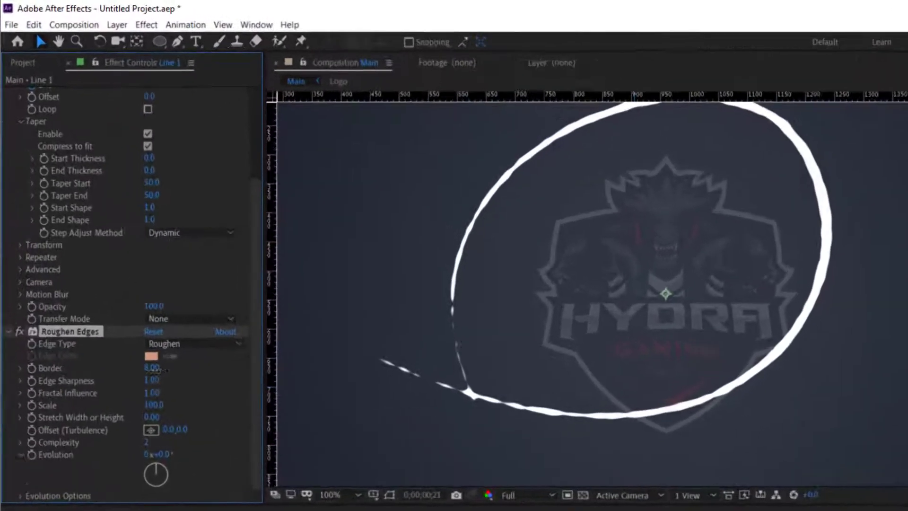
drag(98, 239, 114, 241)
mouse_move(187, 392)
mouse_down()
mouse_move(222, 391)
mouse_move(123, 405)
mouse_move(349, 407)
mouse_move(123, 410)
mouse_move(274, 412)
mouse_up()
drag(99, 416, 92, 418)
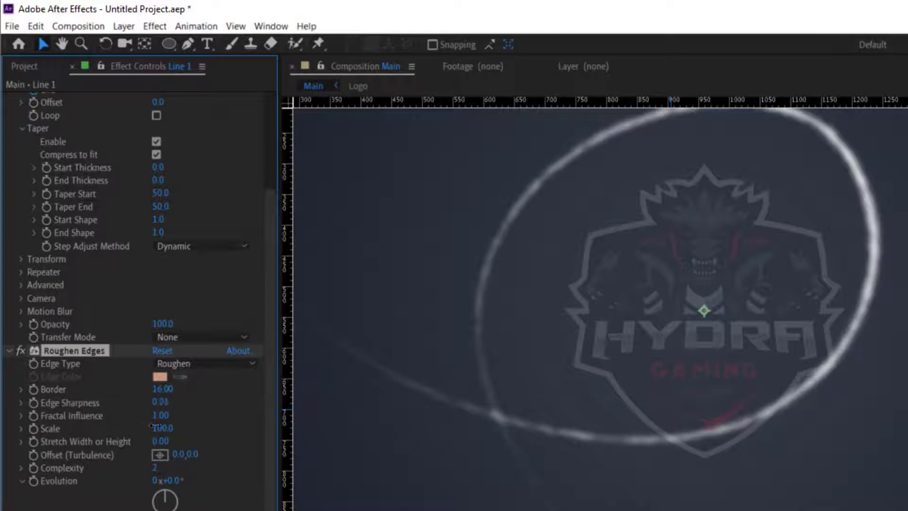
drag(150, 426, 189, 423)
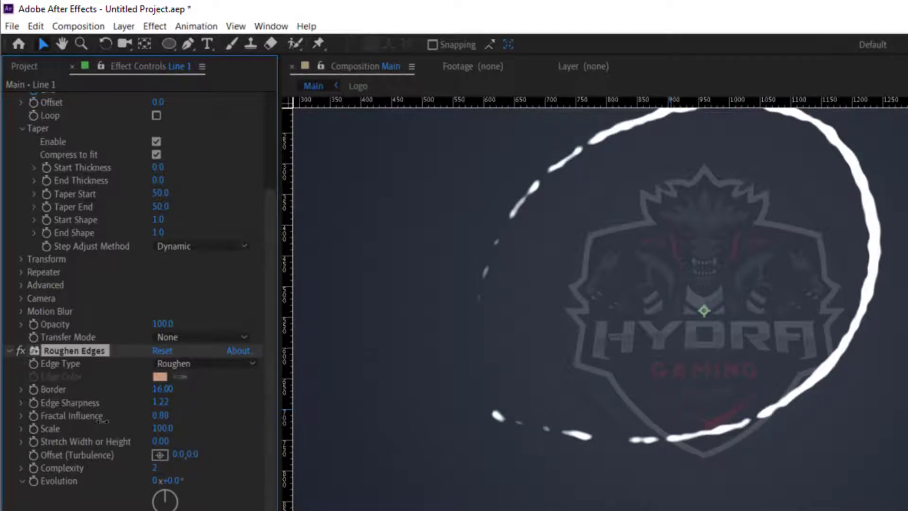
drag(159, 415, 199, 422)
drag(159, 468, 231, 469)
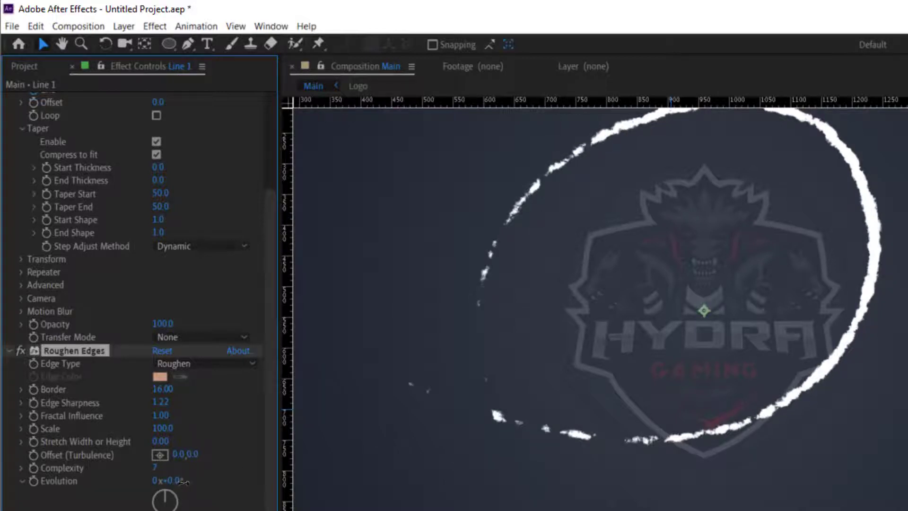
Test the Roughen Edges Evolution, undo the change, and drive Evolution with the expression time*100
drag(172, 478, 197, 479)
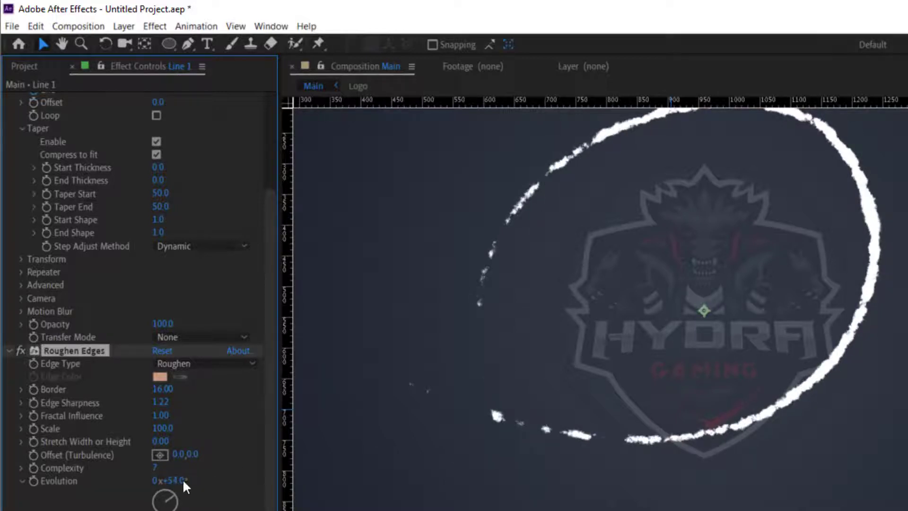
key(ctrl+z)
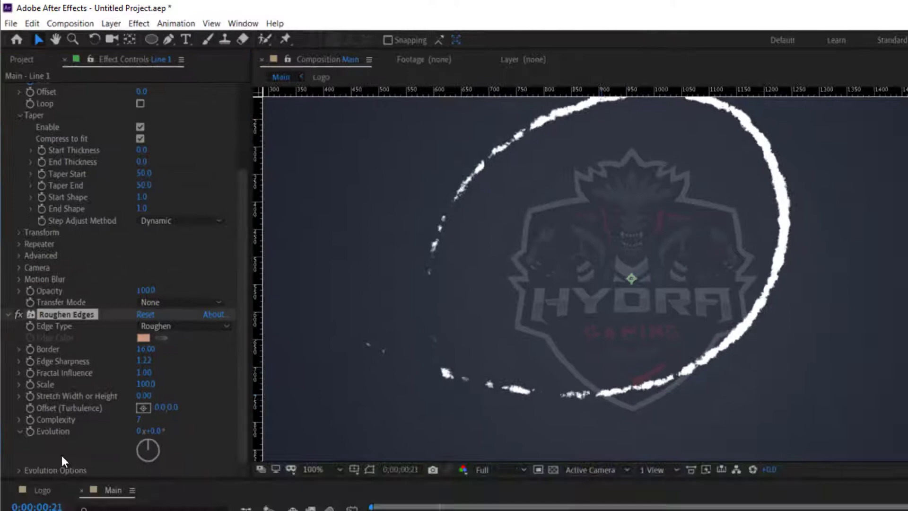
alt+click(29, 431)
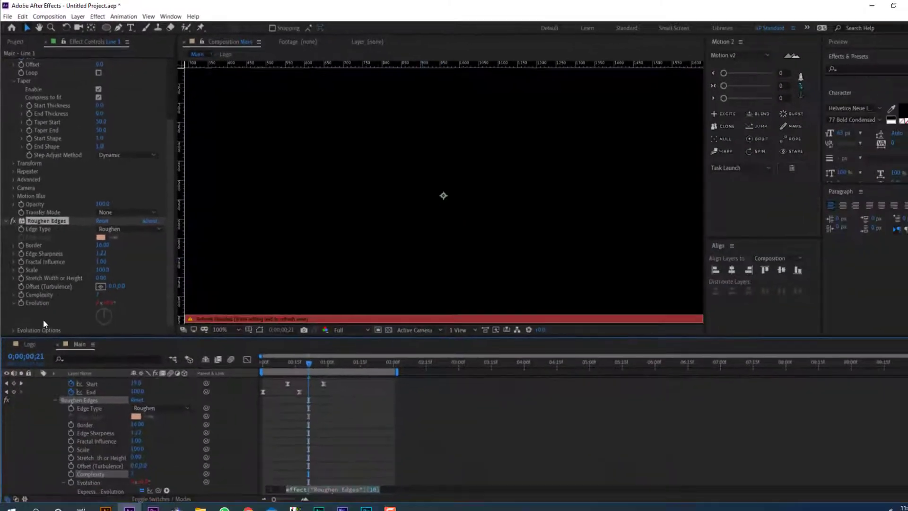
text(time)
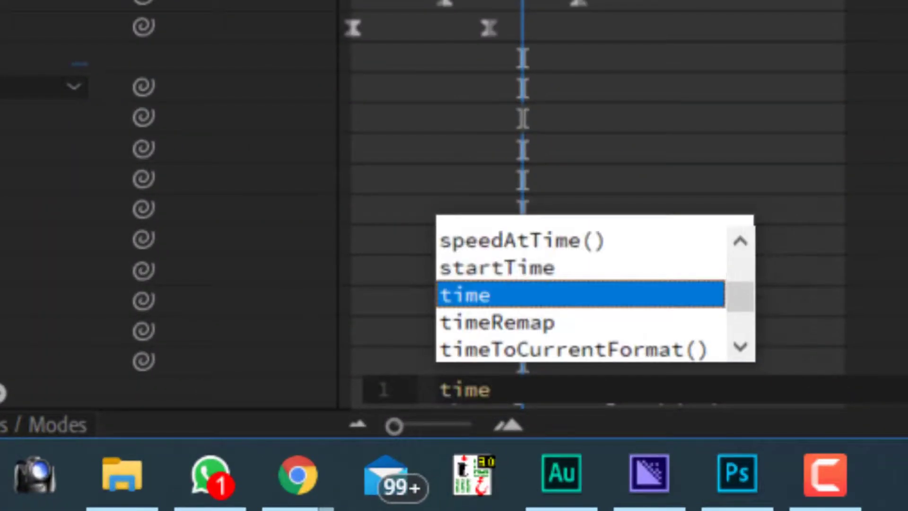
text(*100)
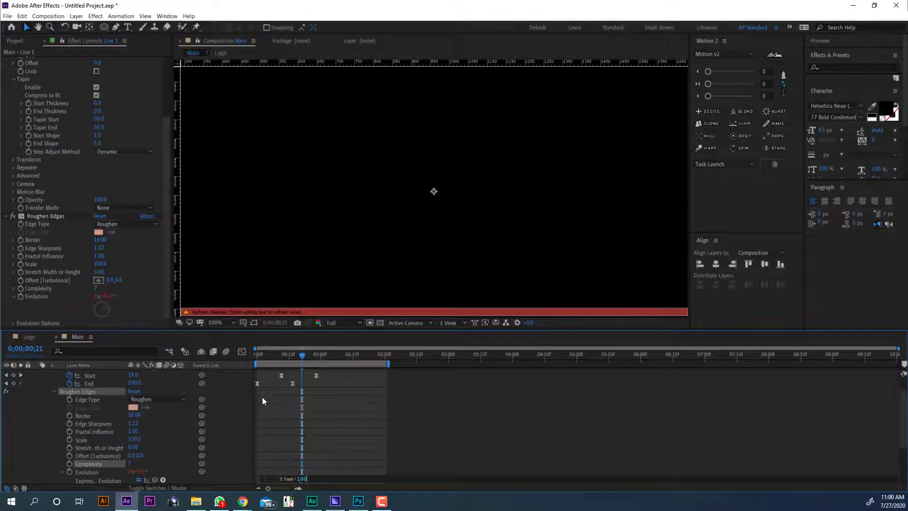
click(372, 79)
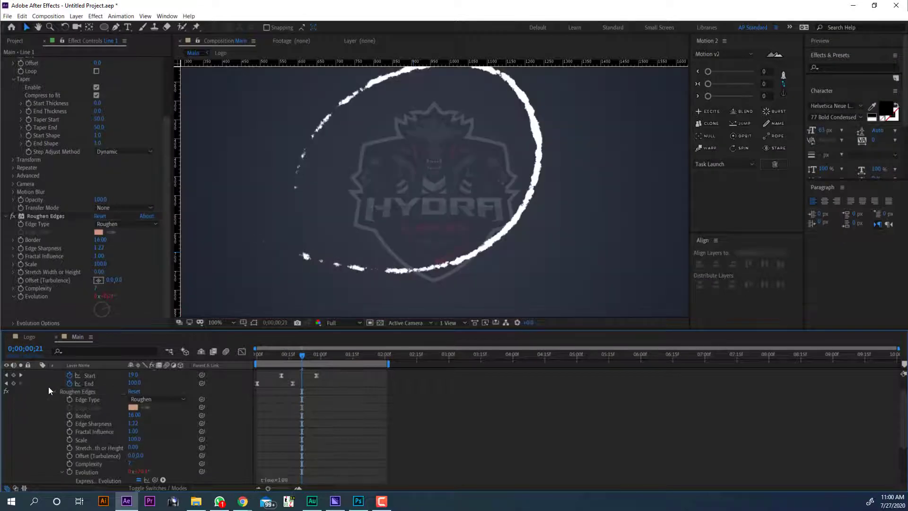
Preview the roughened 3D Stroke on Line 1 from the first frame with the whole composition in view
scroll(52, 388, up, 2)
key(u)
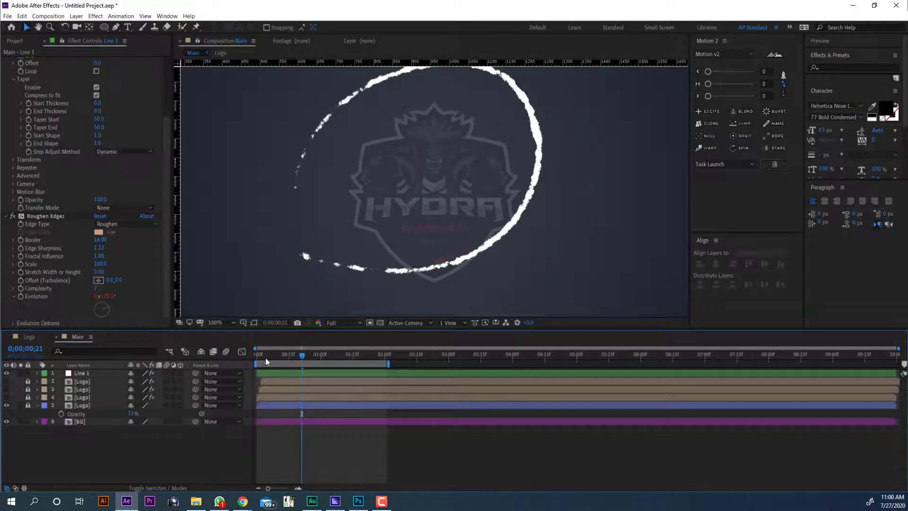
drag(265, 358, 304, 360)
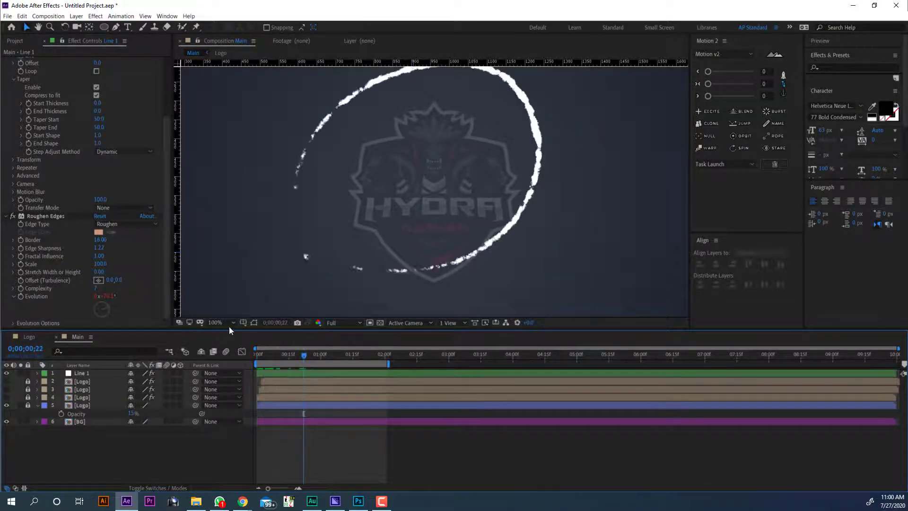
click(218, 161)
key(shift+slash)
key(Home)
key(space)
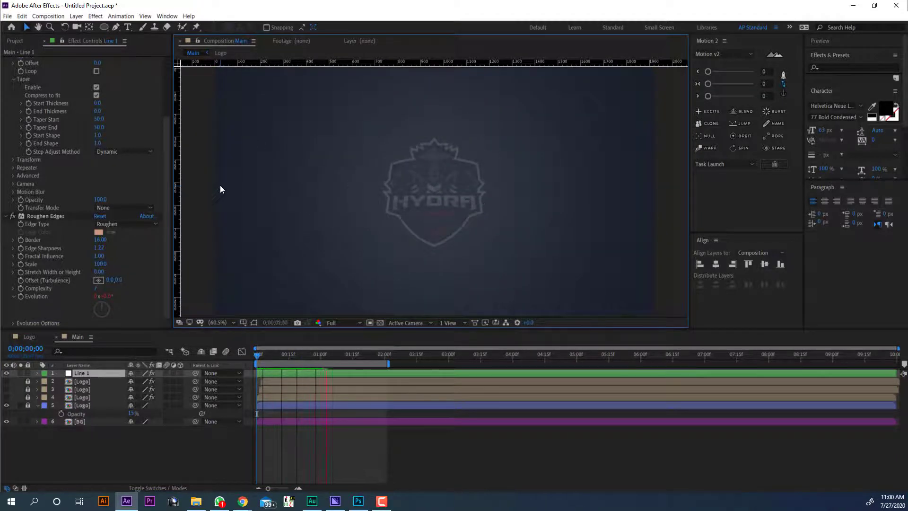
drag(269, 360, 305, 361)
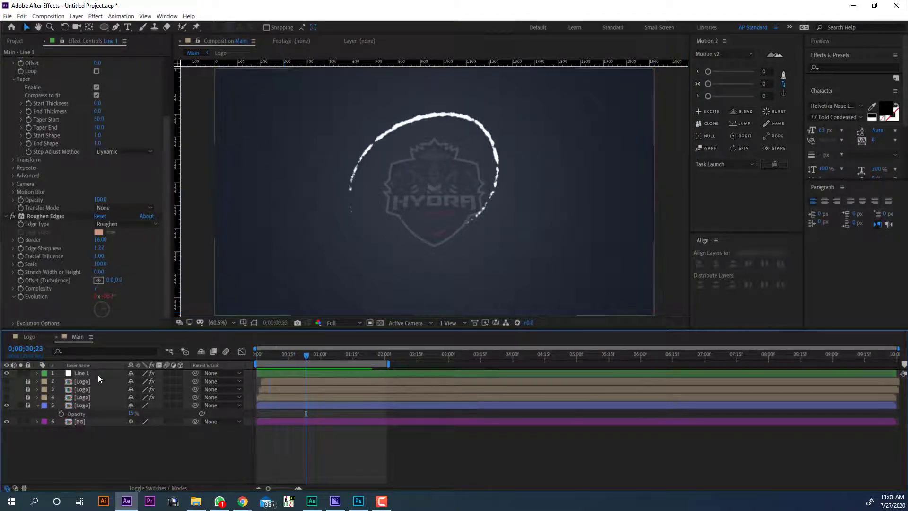
Duplicate the Line 1 layer, hide the original, and delete the mask on the copy
key(ctrl+d)
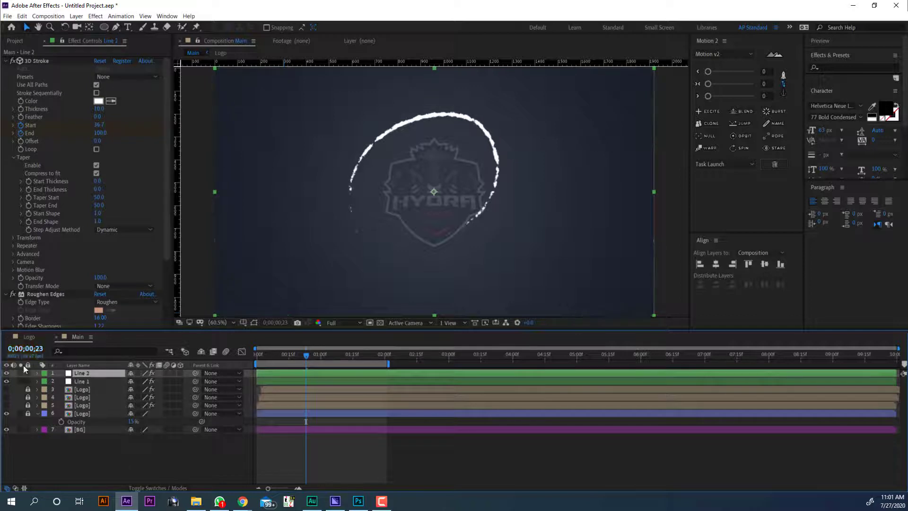
key(m)
click(77, 381)
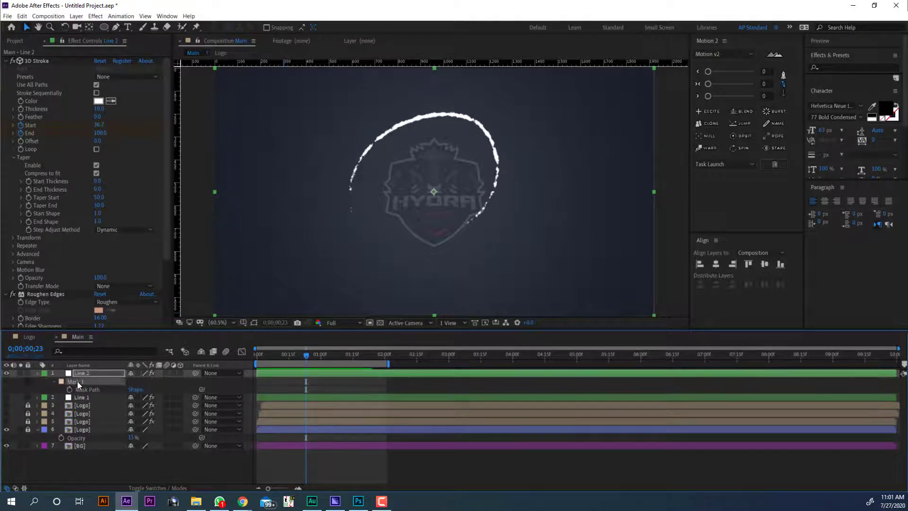
key(Delete)
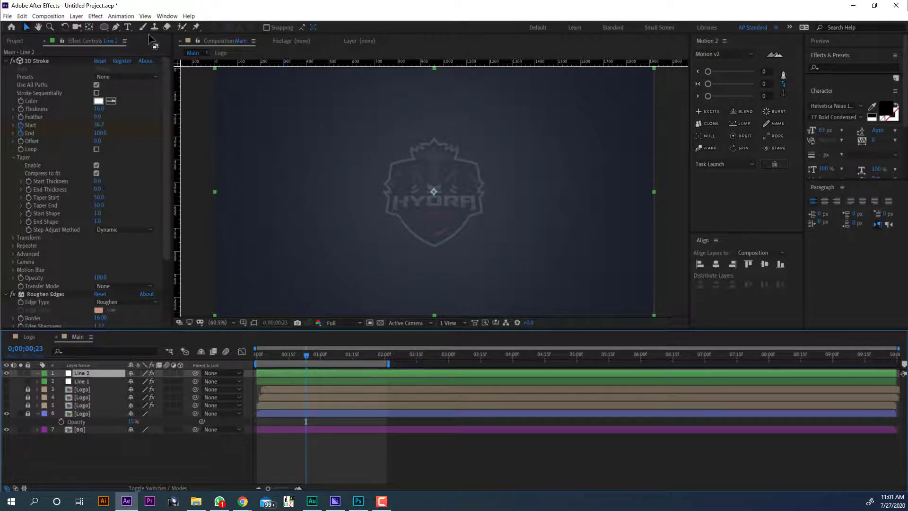
Draw a three-point S-curve mask on Line 2 across the whole frame through the logo, and check the stroke animation
click(116, 28)
click(206, 230)
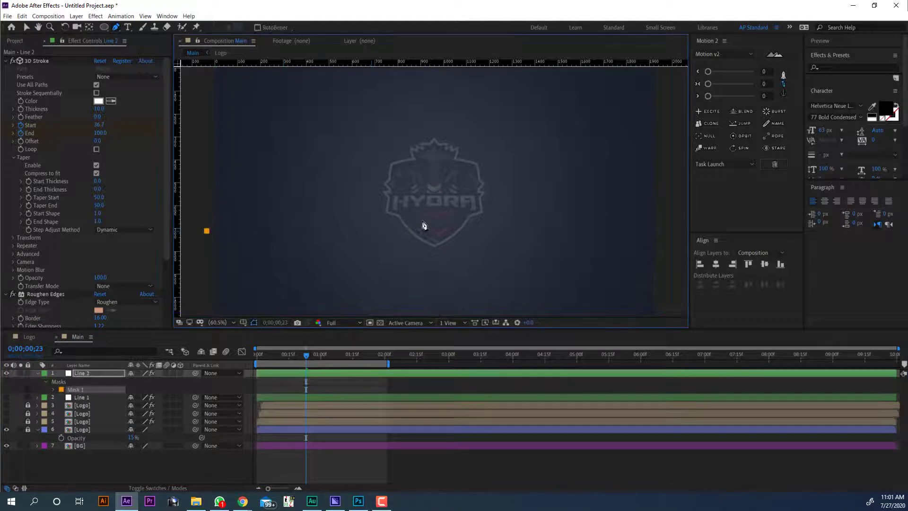
drag(444, 206, 502, 152)
click(670, 161)
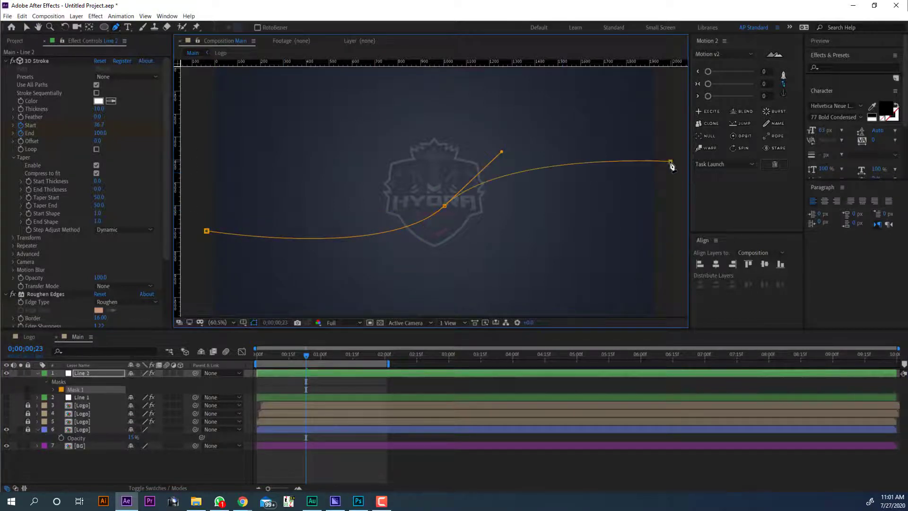
click(89, 372)
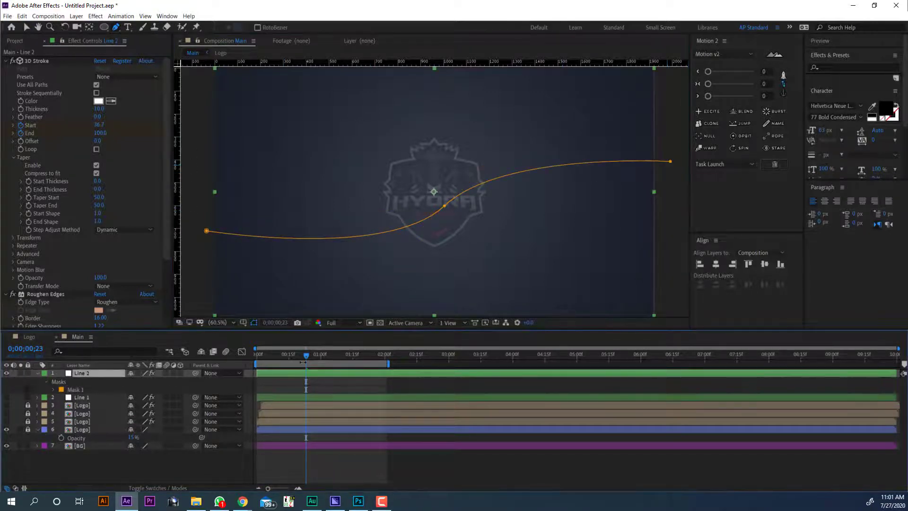
mouse_move(272, 356)
mouse_down()
mouse_move(263, 358)
mouse_move(314, 358)
mouse_move(296, 363)
mouse_up()
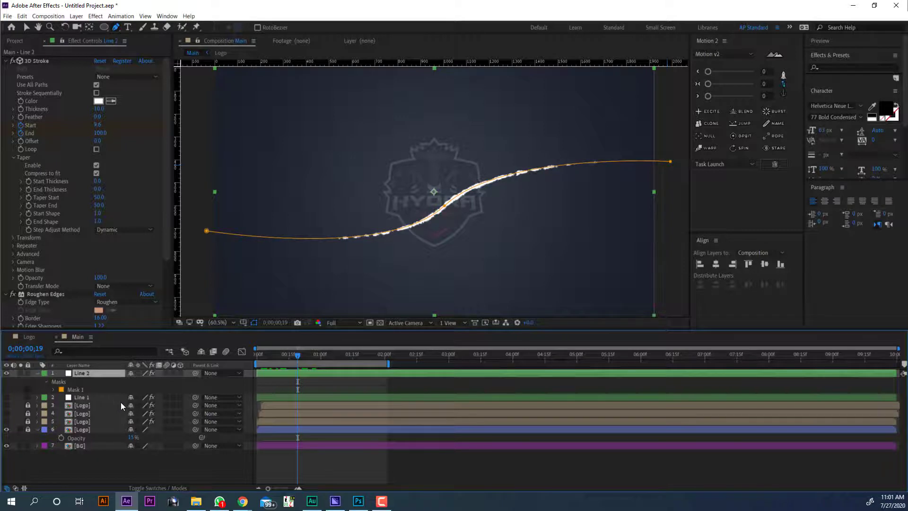
Duplicate the Line 2 layer, try rotating the copy 180 degrees, and return its rotation to 0
key(ctrl+d)
key(r)
click(143, 381)
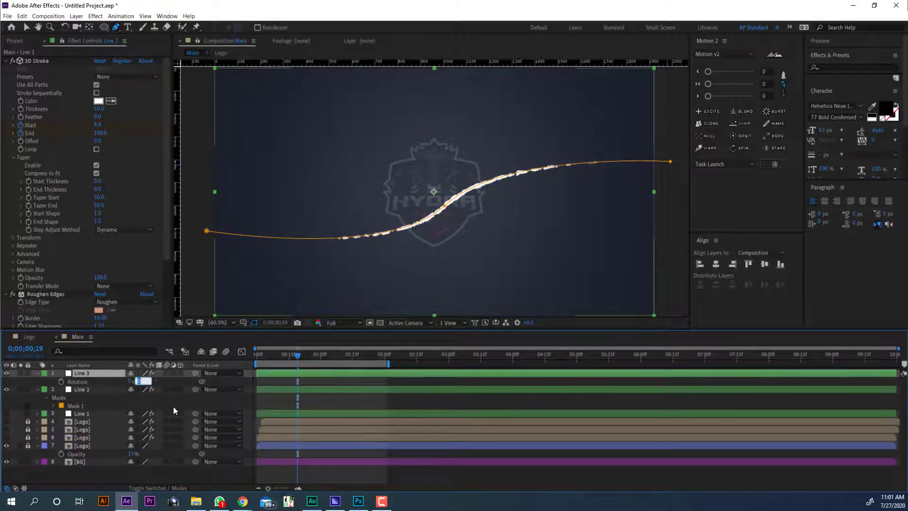
text(180)
key(Return)
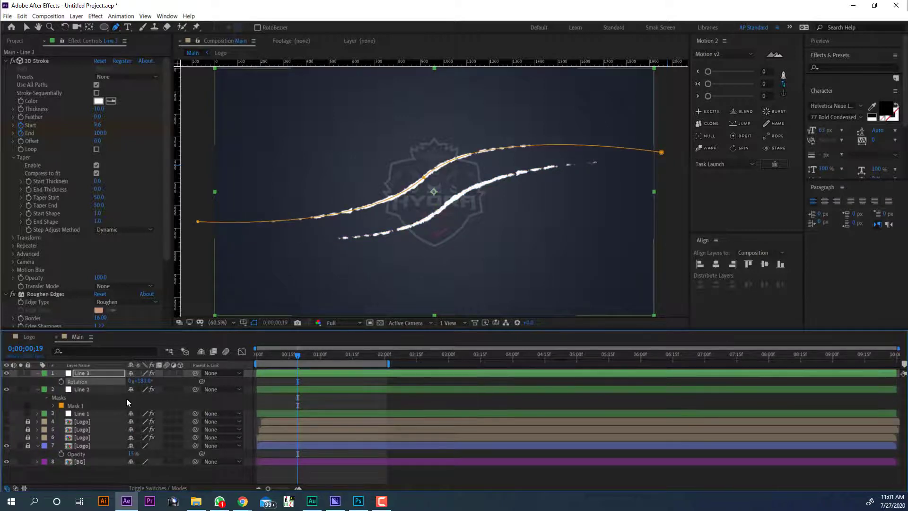
drag(141, 381, 118, 396)
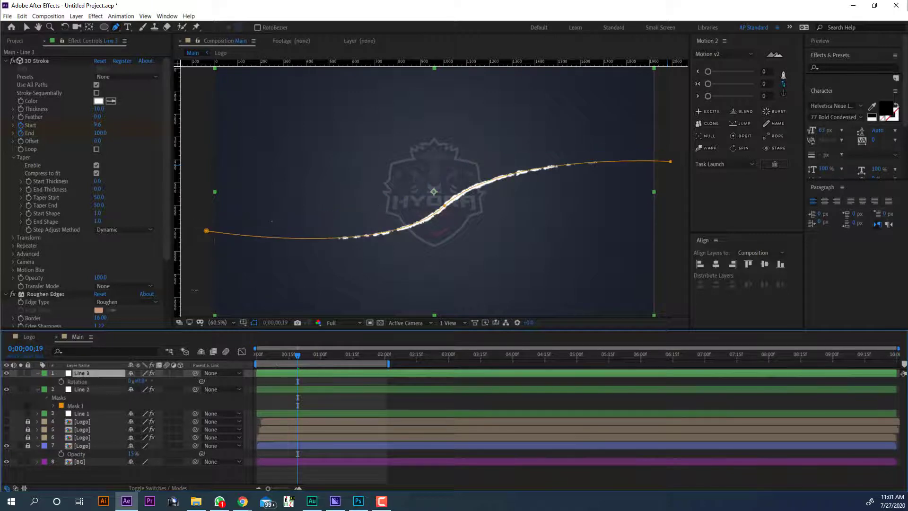
click(206, 231)
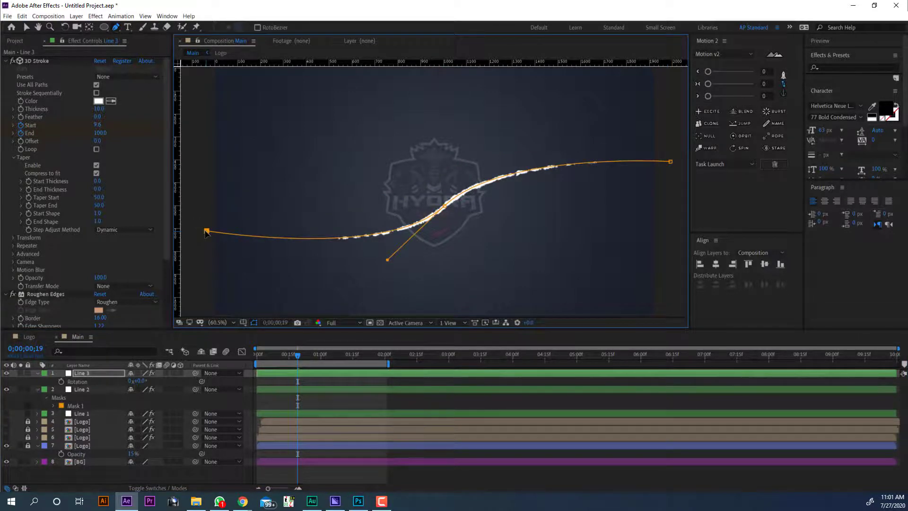
key(v)
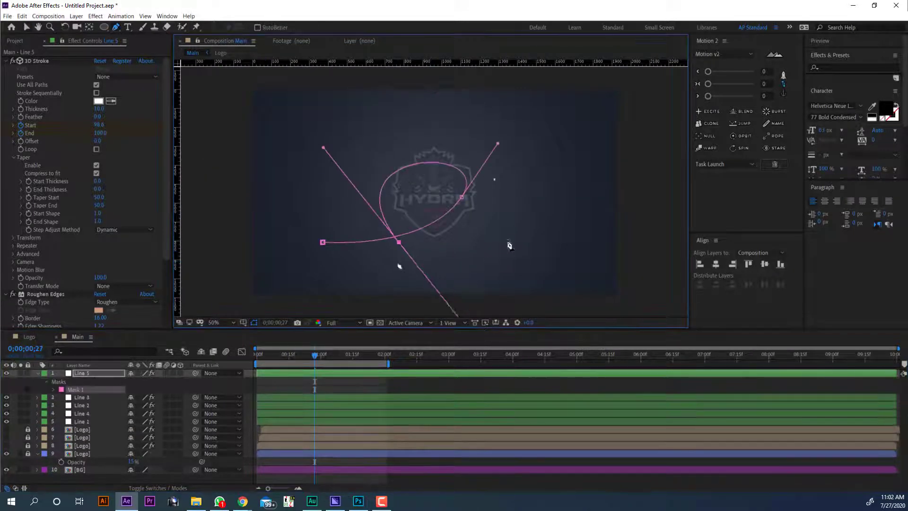
Finish the loop path on Line 5, then duplicate the layer and draw a wavy four-point path across the logo on the copy
click(560, 222)
click(89, 372)
key(ctrl+d)
click(373, 213)
drag(435, 147, 494, 179)
click(520, 225)
click(577, 178)
drag(372, 213, 305, 227)
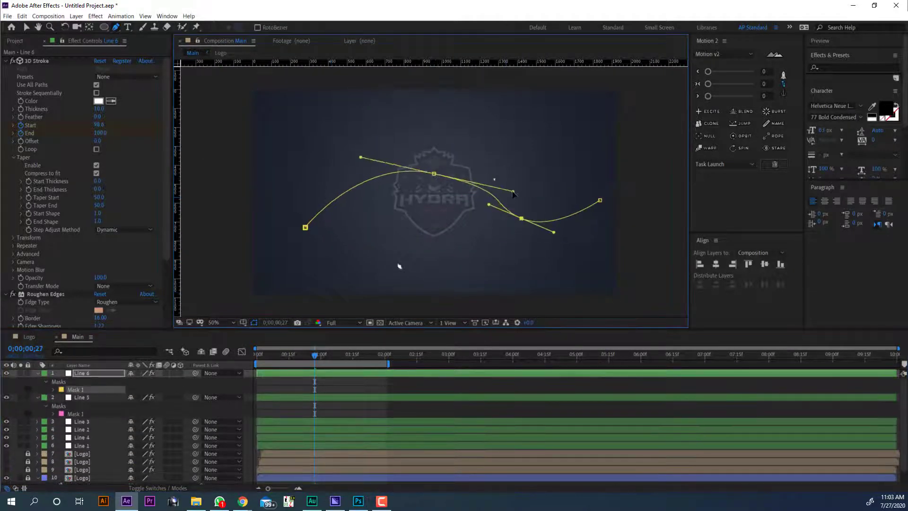
key(space)
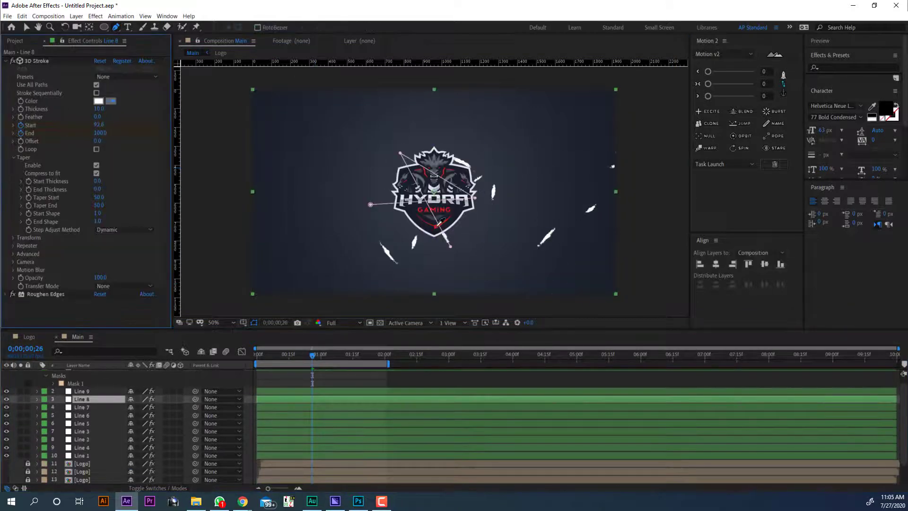
Colour the Line 8 stroke with the logo's red (ED1C24) and recolour the Line 4 stroke with the logo's dark tone
click(439, 226)
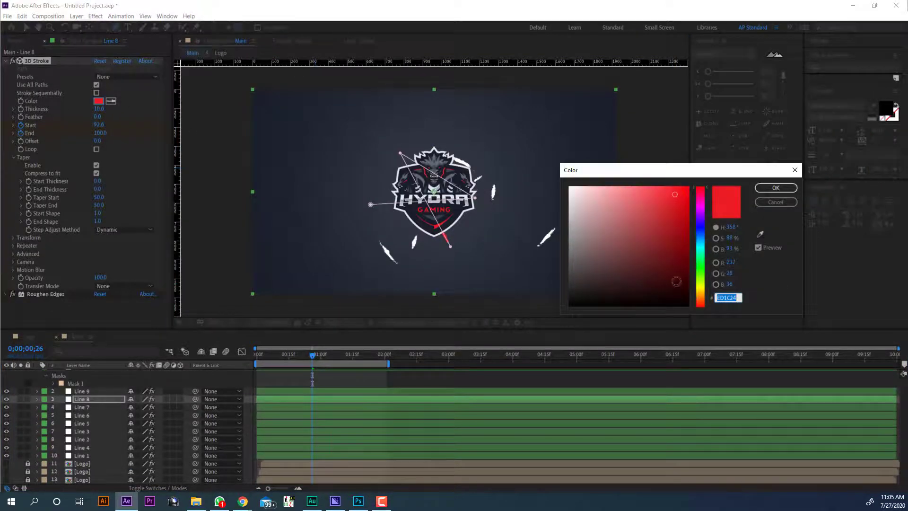
click(769, 188)
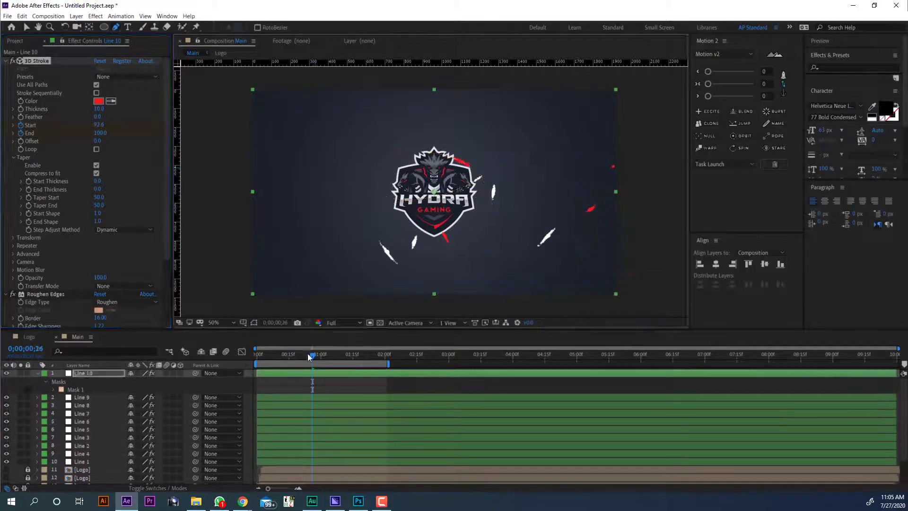
drag(308, 357, 287, 357)
click(97, 397)
click(98, 415)
click(97, 437)
click(97, 453)
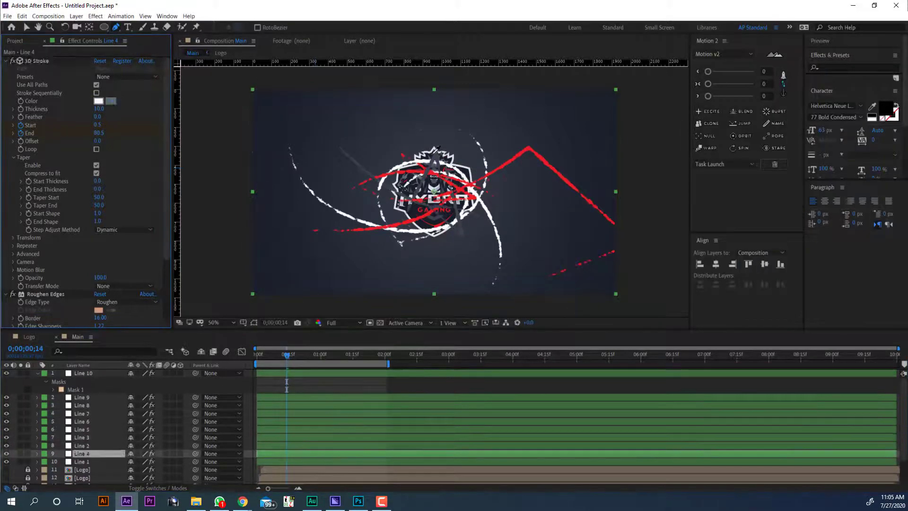
click(98, 101)
click(97, 430)
click(97, 461)
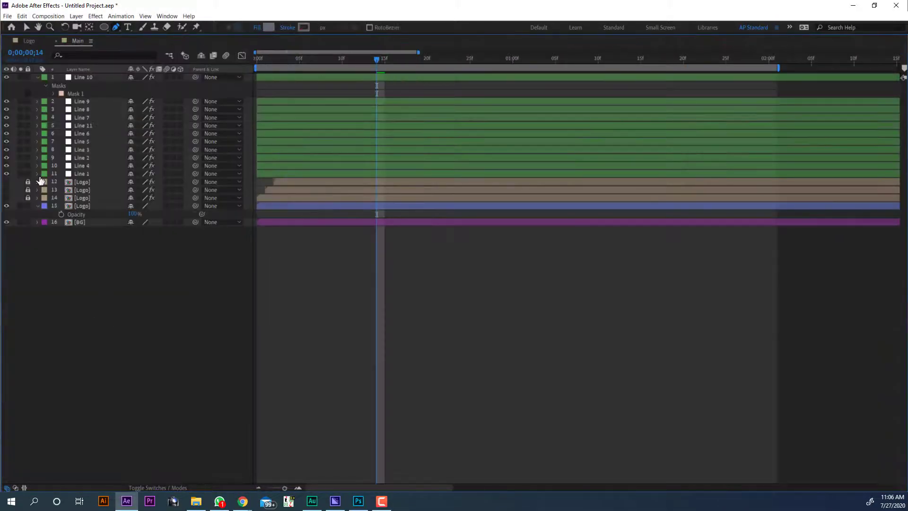
Shift Line 10, Line 11 and Line 2 three frames later
ctrl+click(97, 141)
key(alt+Page_Down)
key(alt+Page_Down)
key(alt+Page_Down)
Shift Line 9 and Line 5 one frame later, and Line 4 and Line 7 two frames later
click(283, 86)
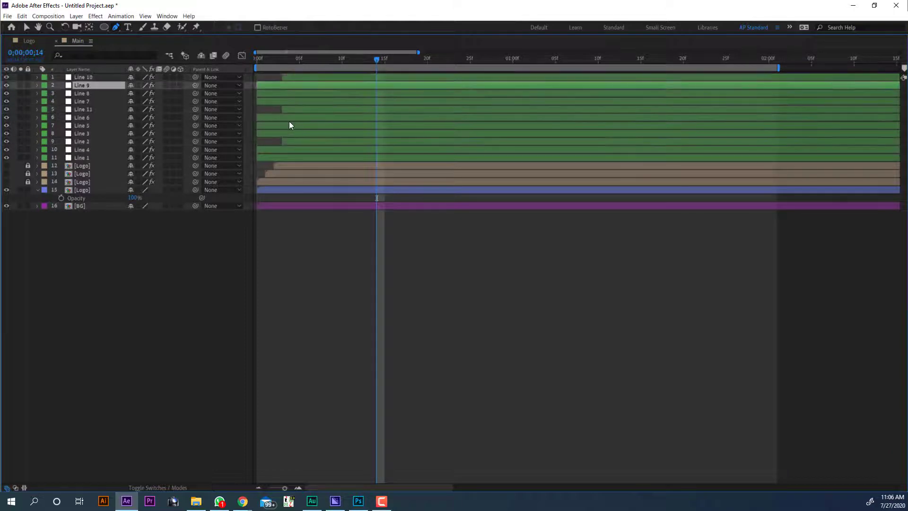
ctrl+click(293, 126)
key(alt+Page_Down)
click(290, 150)
ctrl+click(283, 101)
key(alt+Page_Down)
key(alt+Page_Down)
key(grave)
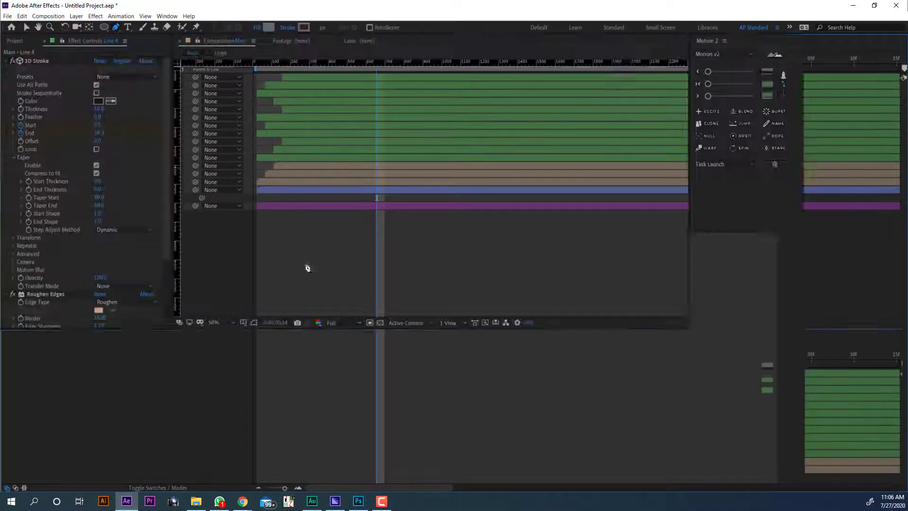
Unlock and show the three staggered logo reveal layers, and hide the full logo layer beneath them
drag(28, 461, 28, 478)
scroll(28, 473, down, 1)
click(6, 463)
click(81, 440)
shift+click(81, 456)
click(28, 440)
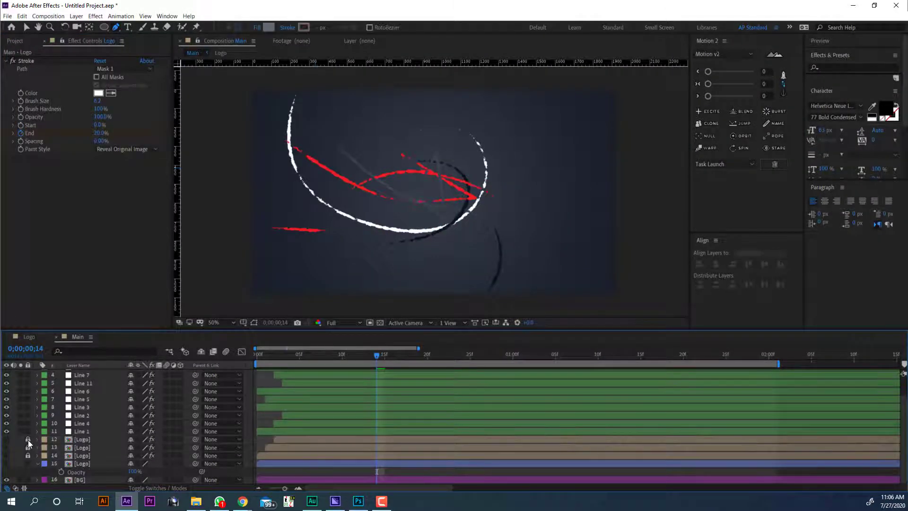
drag(7, 440, 6, 455)
click(221, 322)
click(229, 164)
Delay the three staggered logo layers so they start at frames 9, 10 and 11, and check the reveal against the lines
click(259, 355)
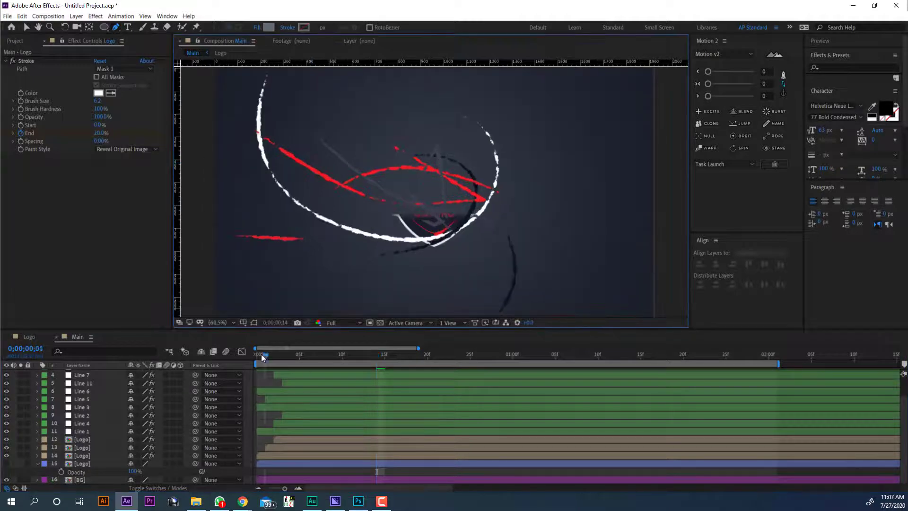
click(273, 454)
shift+click(286, 441)
key(alt+Page_Down)
key(alt+Page_Down)
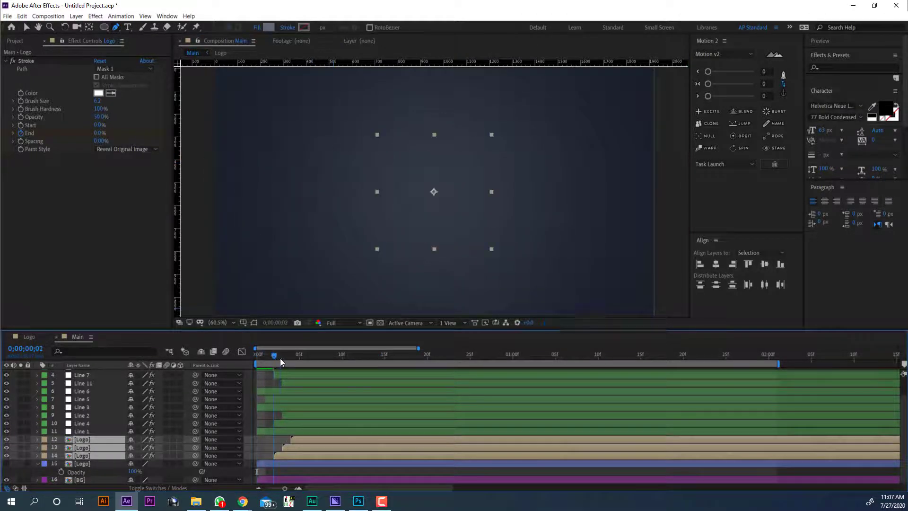
click(281, 358)
drag(283, 355, 333, 355)
key(alt+Page_Down)
key(alt+Page_Down)
drag(327, 455, 344, 455)
click(345, 354)
drag(345, 353, 516, 356)
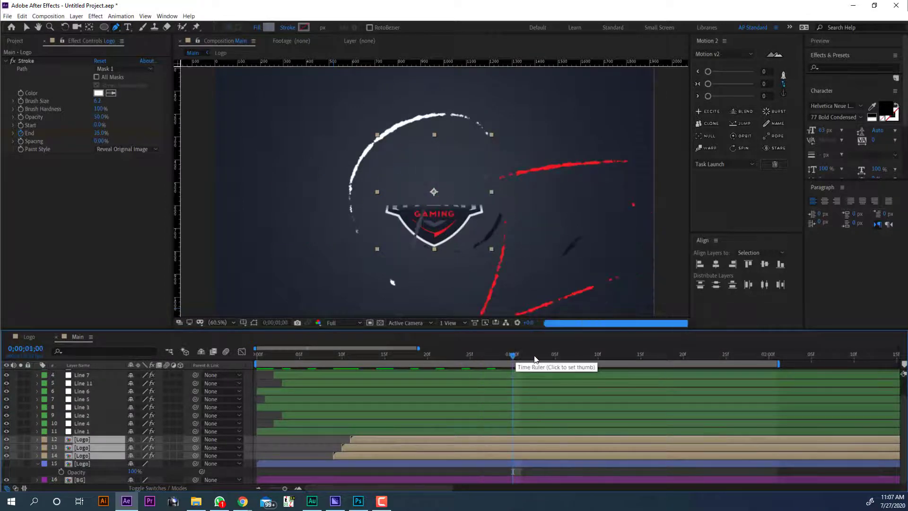
Duplicate all the line layers, bring the copies to the top of the stack, and give them a lavender label
click(352, 430)
scroll(339, 408, up, 2)
shift+click(315, 378)
key(grave)
key(ctrl+d)
key(ctrl+shift+bracketright)
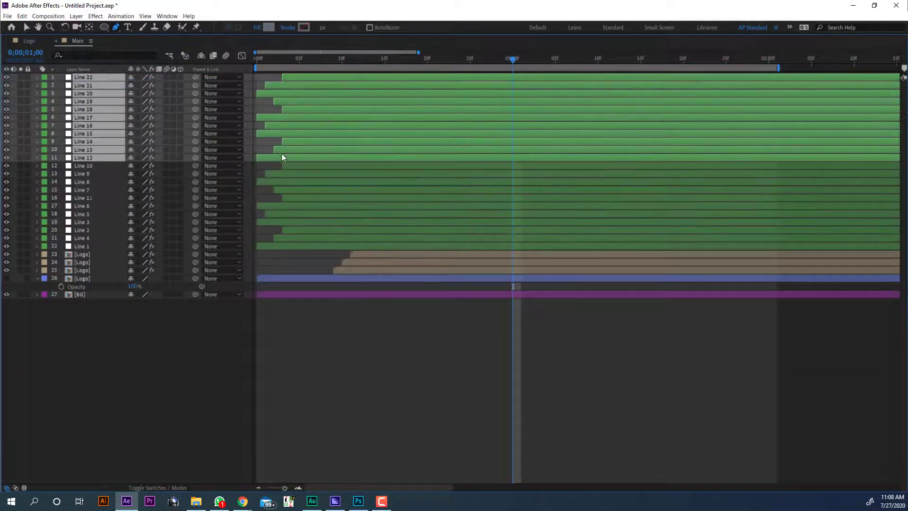
click(44, 157)
click(71, 228)
Move the duplicated line layers later, staggering their starts between about frames 5 and 14
drag(258, 159, 378, 117)
click(367, 142)
ctrl+click(365, 125)
ctrl+click(363, 92)
click(364, 133)
drag(359, 133, 315, 149)
key(grave)
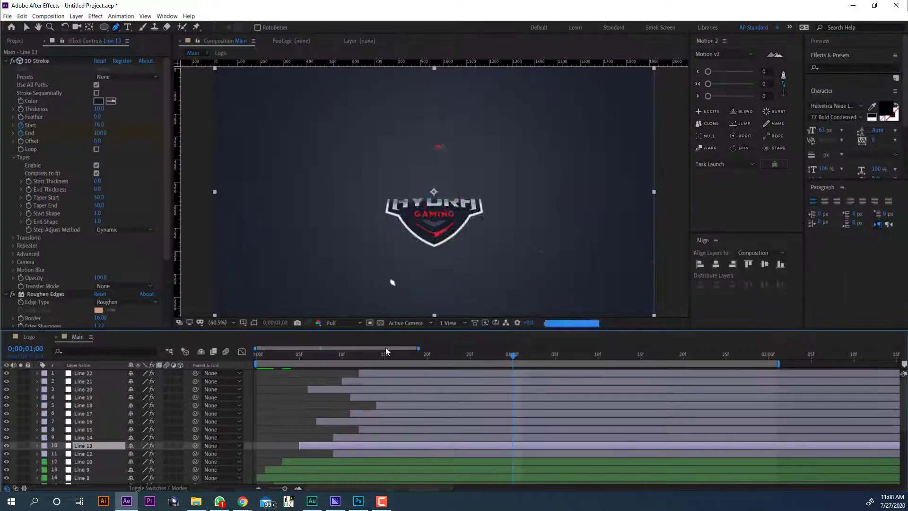
Set the preview resolution to Quarter and play back the combined line and logo animation
drag(325, 358, 367, 358)
click(344, 322)
click(341, 375)
key(space)
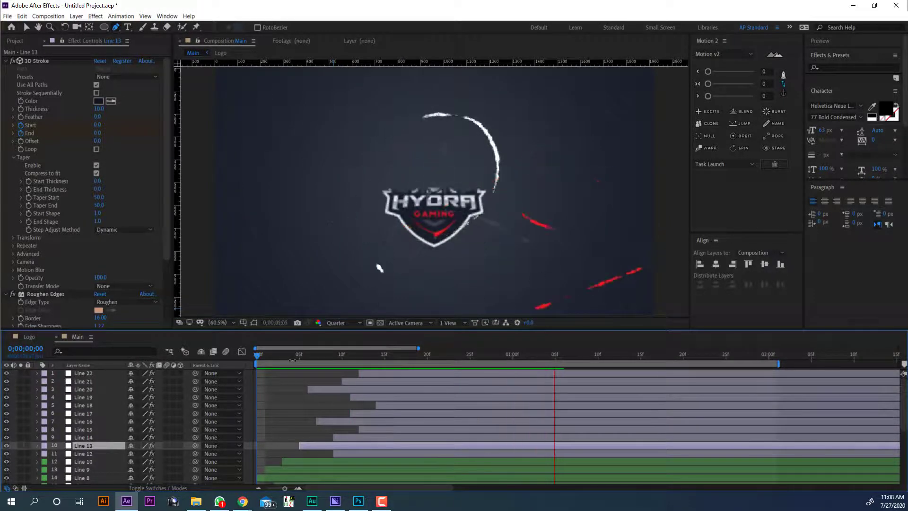
click(470, 355)
Add a null object with a lavender label and parent Line 12 through Line 22 to it
click(359, 454)
shift+click(364, 373)
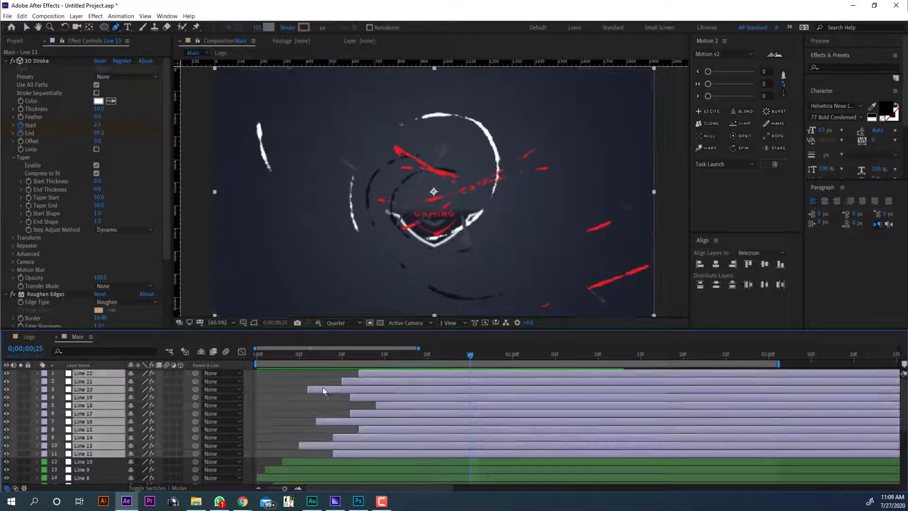
key(grave)
right_click(210, 318)
mouse_move(230, 325)
click(345, 372)
click(44, 78)
click(66, 146)
click(364, 85)
shift+click(361, 165)
drag(195, 125, 95, 78)
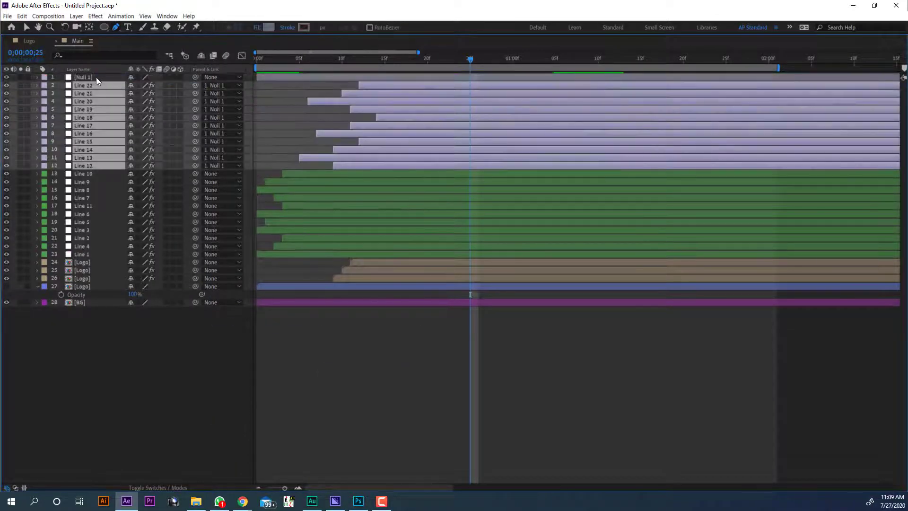
Mirror the parented lines by unlinking Null 1's scale and setting its horizontal scale to -100%
click(94, 77)
key(grave)
key(s)
click(130, 381)
click(142, 381)
text(-100)
key(Return)
key(s)
Move Null 1 slightly down and to the right, and duplicate it together with its parented line layers
key(v)
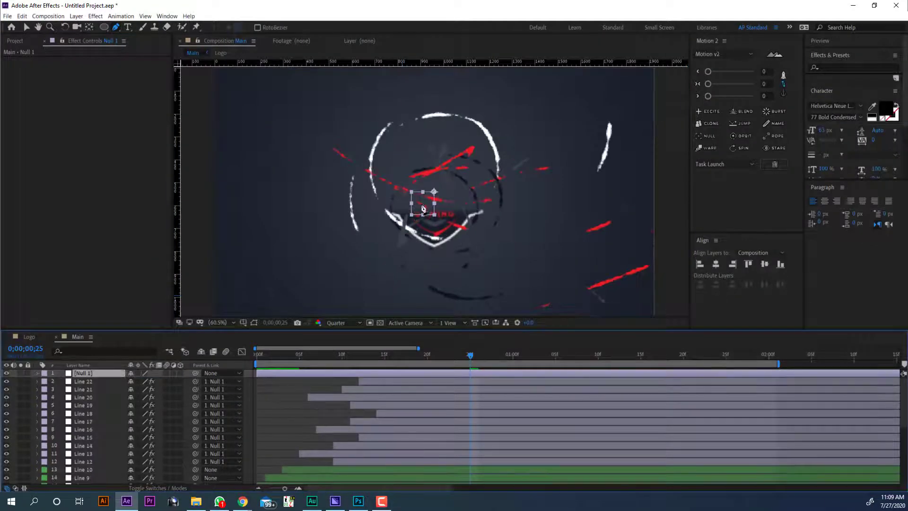
drag(422, 205, 431, 224)
shift+click(374, 461)
key(ctrl+d)
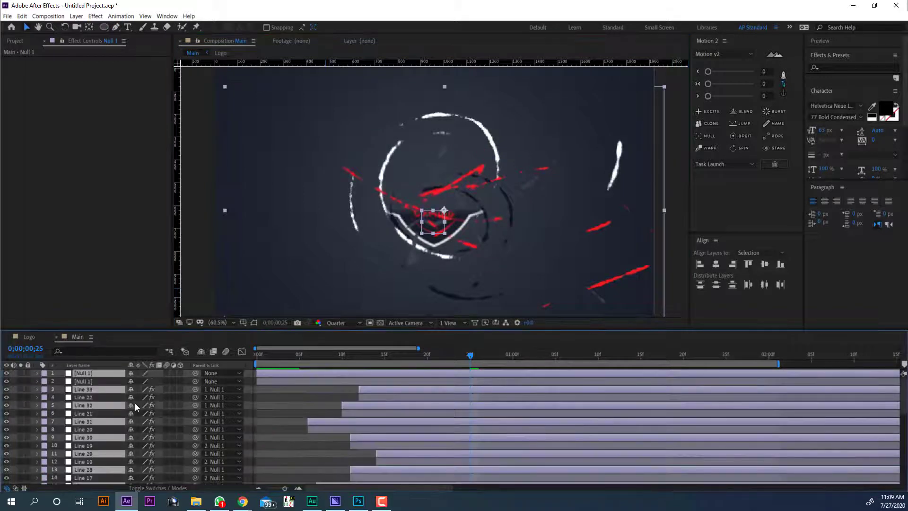
Give the duplicated Null 1 and its lines (Line 23 through Line 33) an orange label and shift them 18 frames later
drag(135, 403, 111, 376)
click(44, 380)
click(75, 327)
drag(348, 461, 497, 461)
Set the rotation of the duplicated orange Null 1 to 38° and check the frame at 0;00;01;20
click(98, 373)
click(98, 373)
key(r)
drag(470, 355, 681, 356)
Show the keyframes of the three Logo stroke layers and play back the animation from the beginning
key(grave)
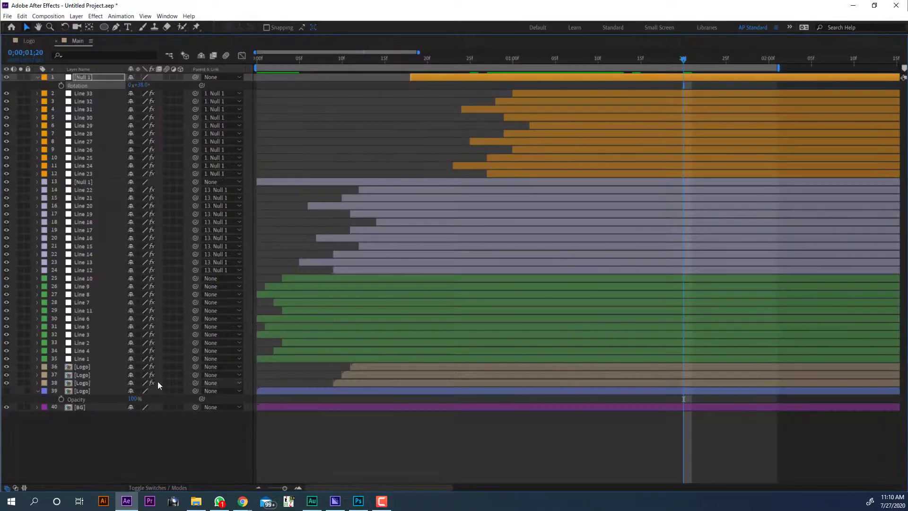
click(88, 367)
shift+click(88, 382)
key(u)
key(grave)
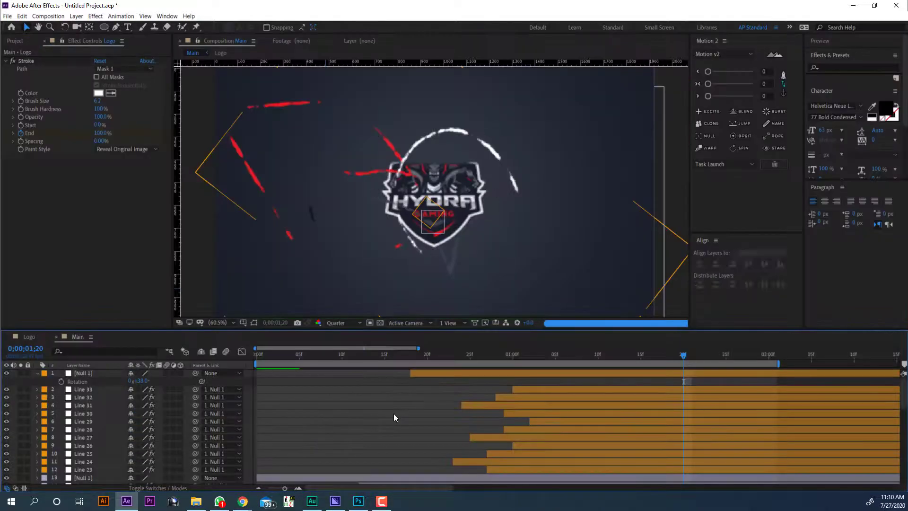
key(Home)
key(space)
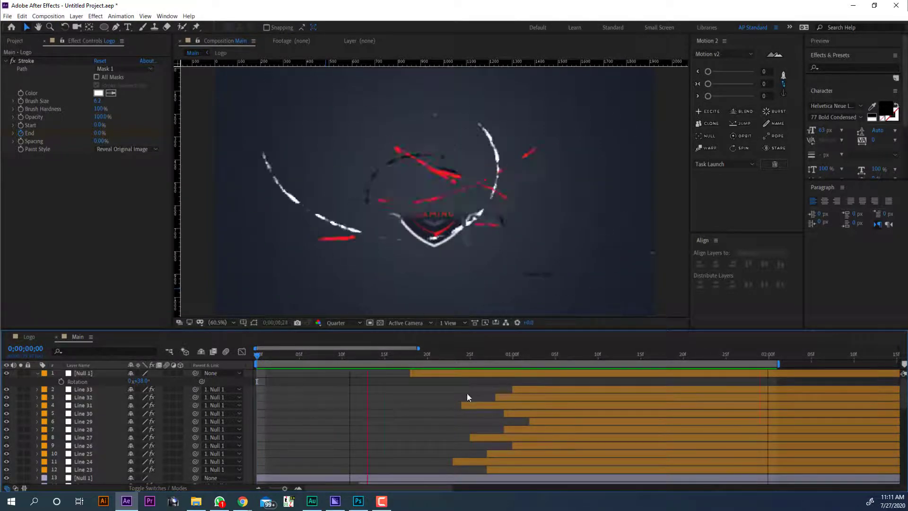
key(space)
Shift Line 20, Line 15, Line 7 and Line 5 three frames later
key(grave)
ctrl+click(392, 246)
ctrl+click(420, 206)
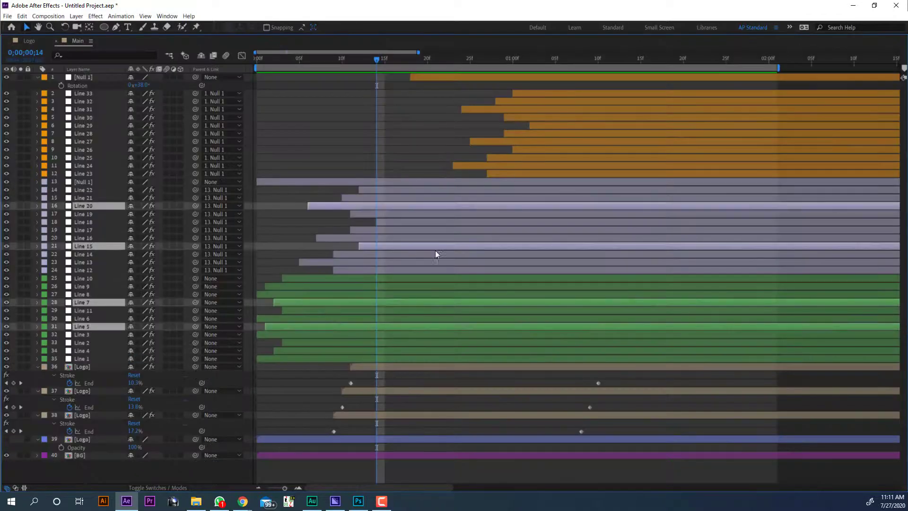
drag(434, 247, 461, 247)
Restagger the lines by moving Line 25, Line 26, Line 28, Line 29 and Line 31 earlier and retiming Line 18 and Line 19
click(539, 158)
ctrl+click(554, 134)
ctrl+click(565, 109)
drag(569, 133, 501, 134)
drag(435, 214, 460, 213)
drag(537, 147, 452, 148)
drag(543, 125, 476, 126)
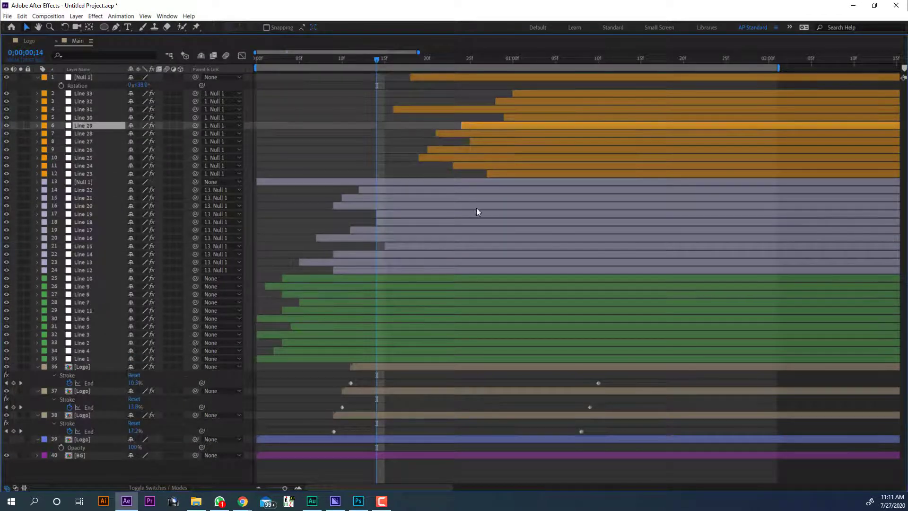
drag(476, 221, 491, 222)
drag(504, 213, 469, 213)
Play back the restaggered line animation from the beginning
key(grave)
key(Home)
key(space)
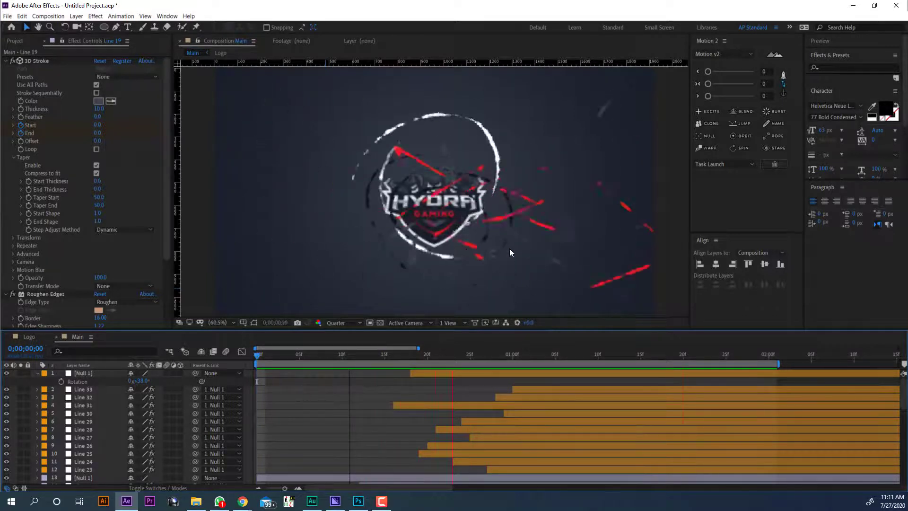
key(space)
drag(820, 366, 702, 366)
click(340, 417)
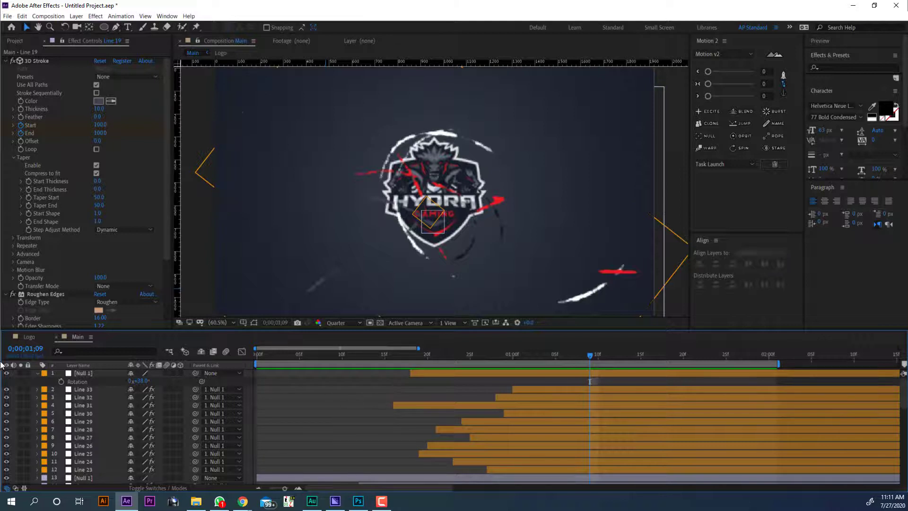
Make every layer from the top Null 1 down to Line 1 shy, hide the shy layers, and collapse the Logo layers' keyframes
click(38, 374)
click(80, 373)
scroll(115, 413, down, 5)
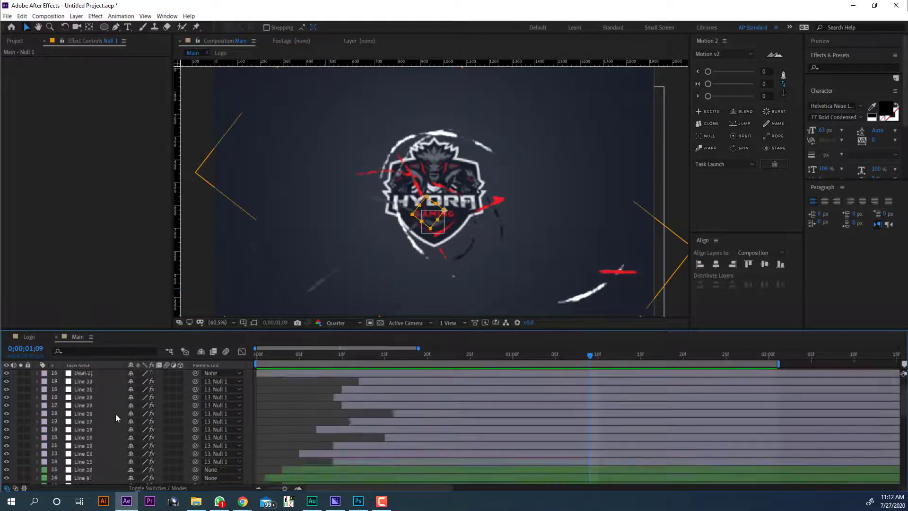
scroll(116, 415, down, 3)
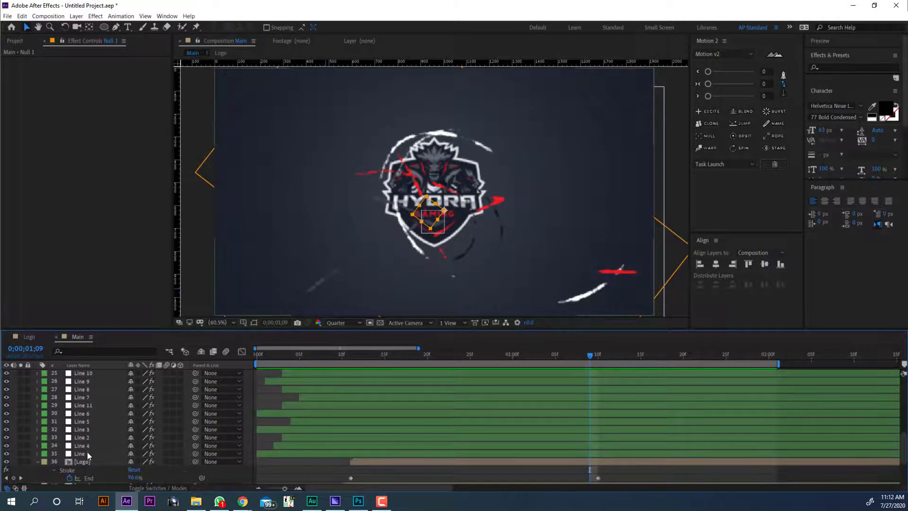
shift+click(87, 453)
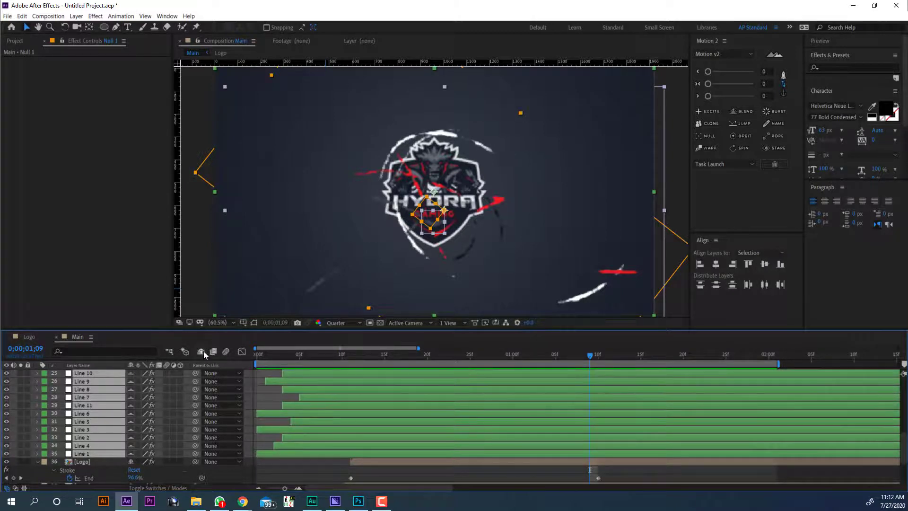
click(203, 350)
click(193, 474)
key(u)
key(u)
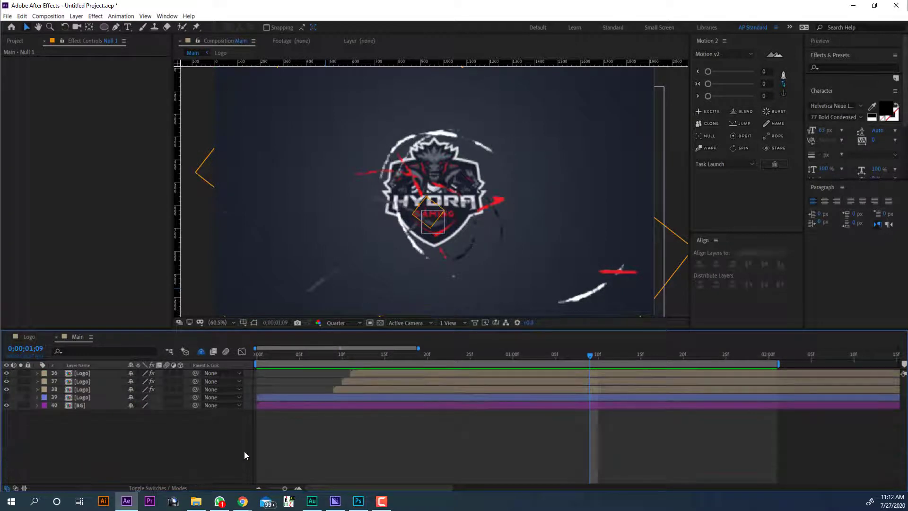
Go to 0;00;01;28 and set the preview resolution to Auto
drag(591, 356, 752, 360)
click(343, 322)
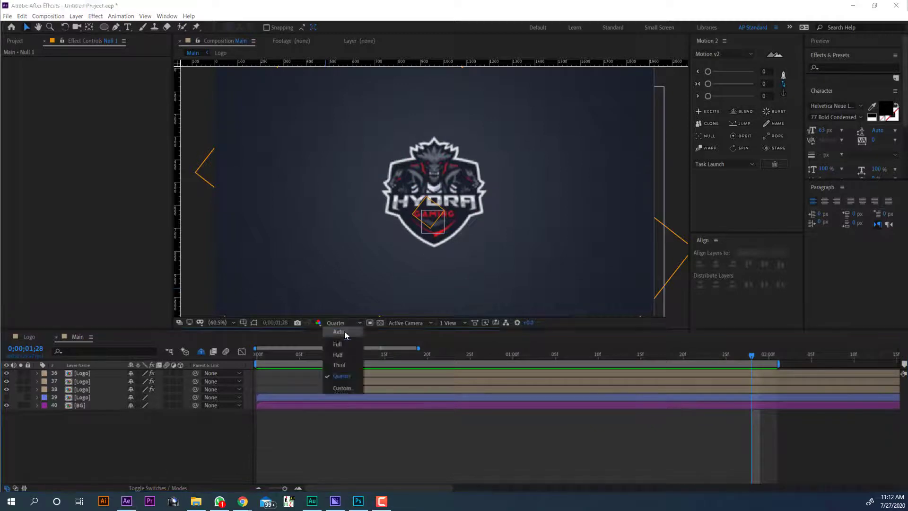
click(341, 332)
Turn off the visibility of both Null 1 layers, bringing back the shy layers to reach them and hiding them again
click(200, 351)
click(76, 373)
ctrl+click(282, 467)
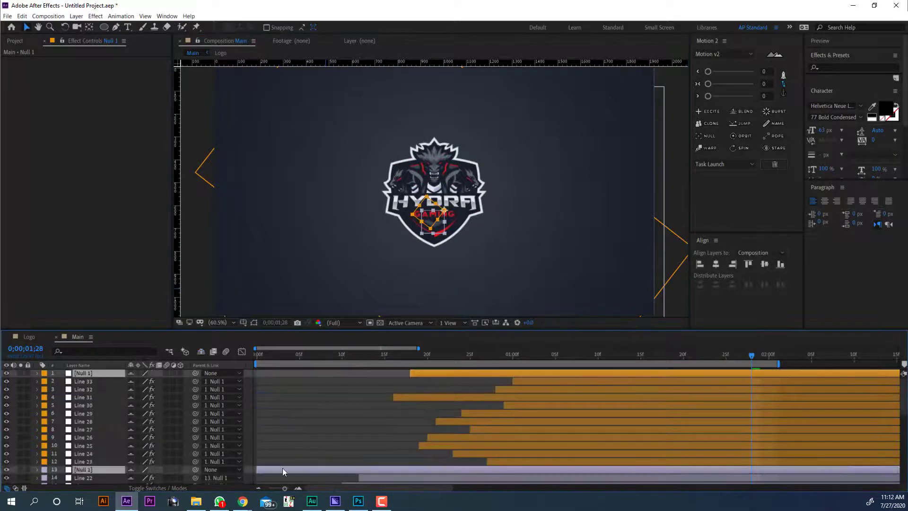
click(201, 351)
Add an adjustment layer directly above the Logo layers and apply the Glow effect to it
right_click(197, 440)
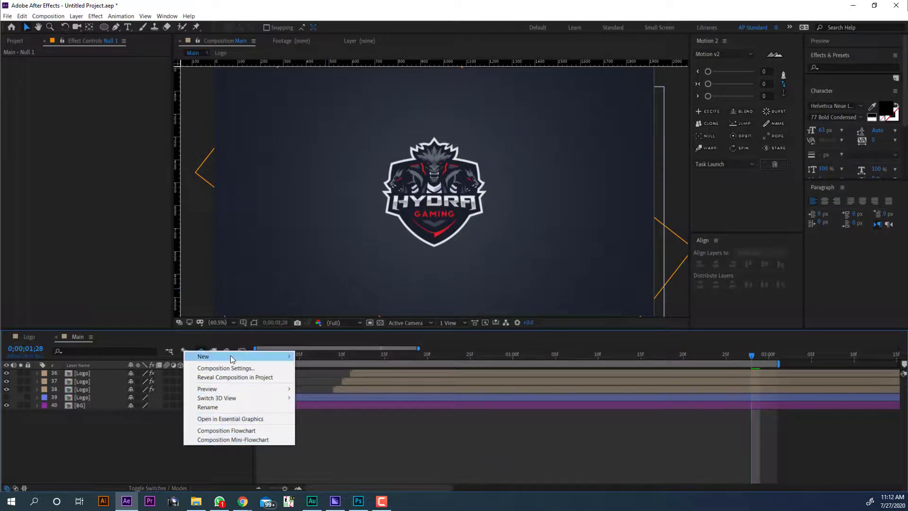
mouse_move(231, 356)
click(327, 422)
mouse_move(105, 376)
mouse_down()
mouse_move(111, 388)
mouse_move(112, 377)
mouse_up()
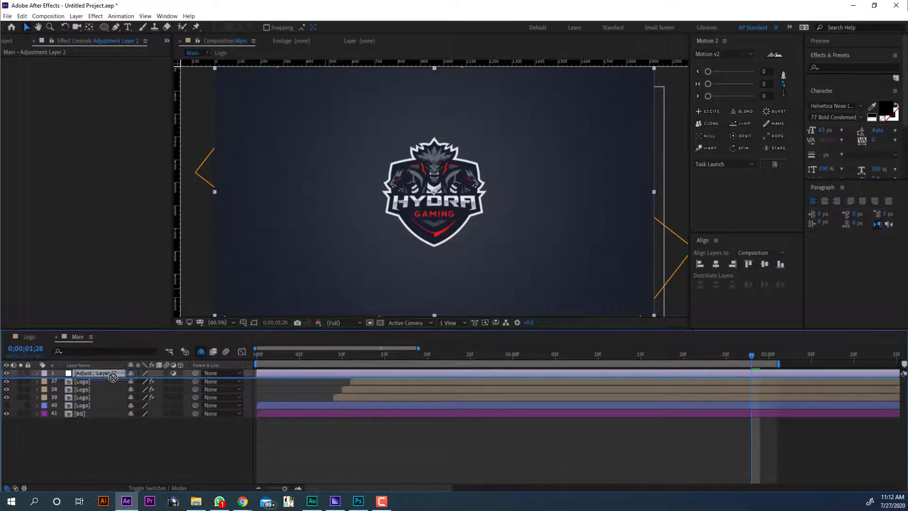
key(ctrl+space)
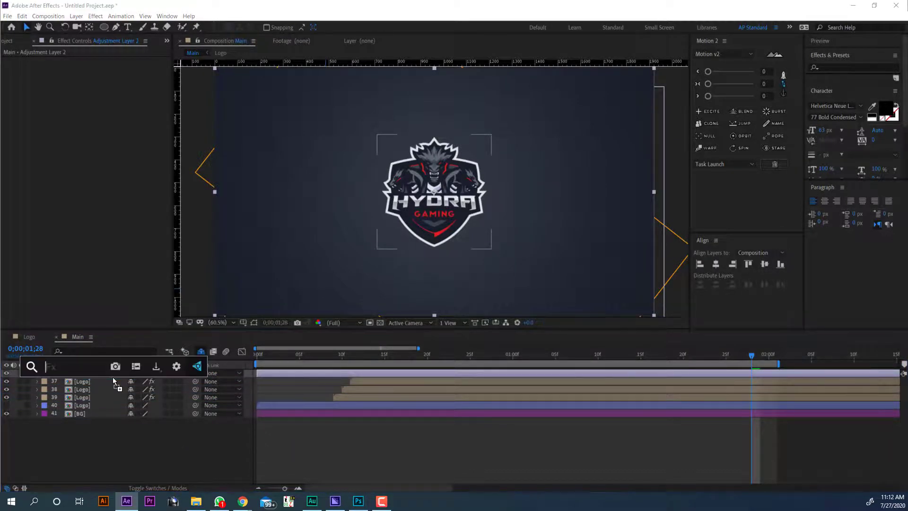
text(Glow)
key(Return)
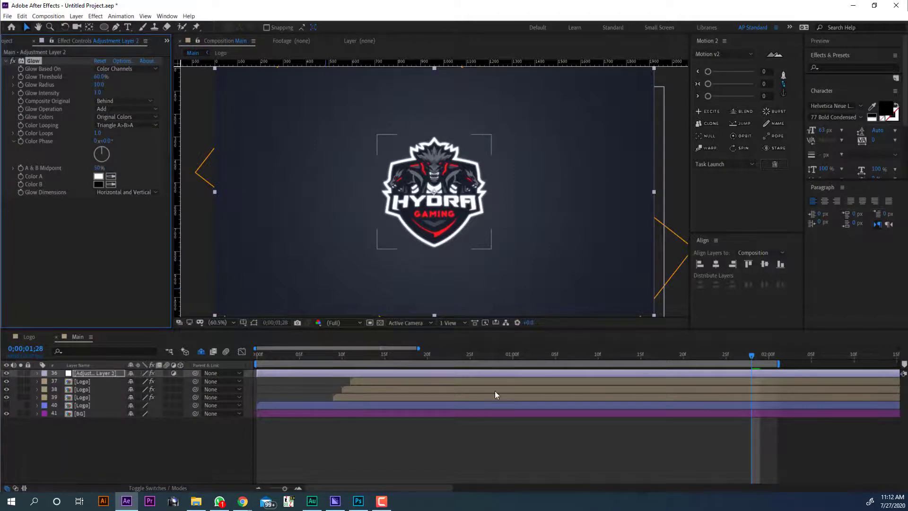
Trim the start of the Glow adjustment layer to 0;00;01;25 and keyframe its opacity at 0% there
click(727, 362)
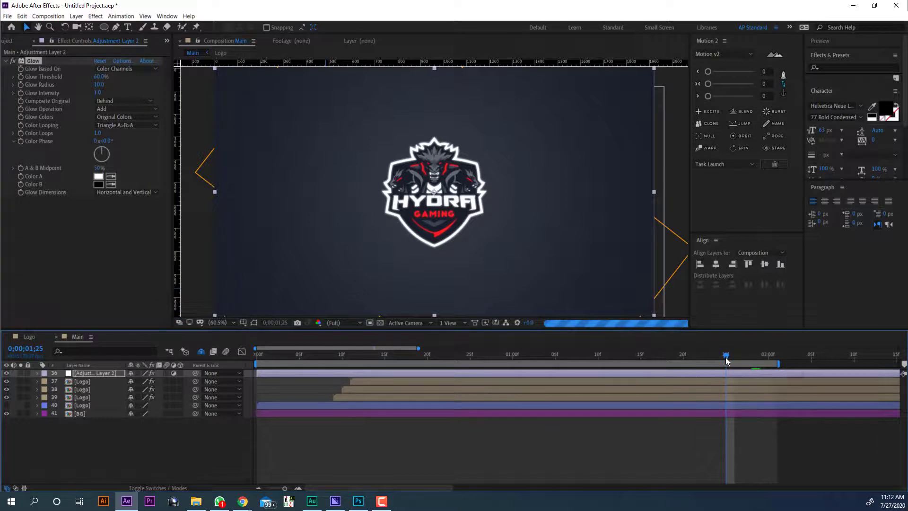
key(alt+bracketleft)
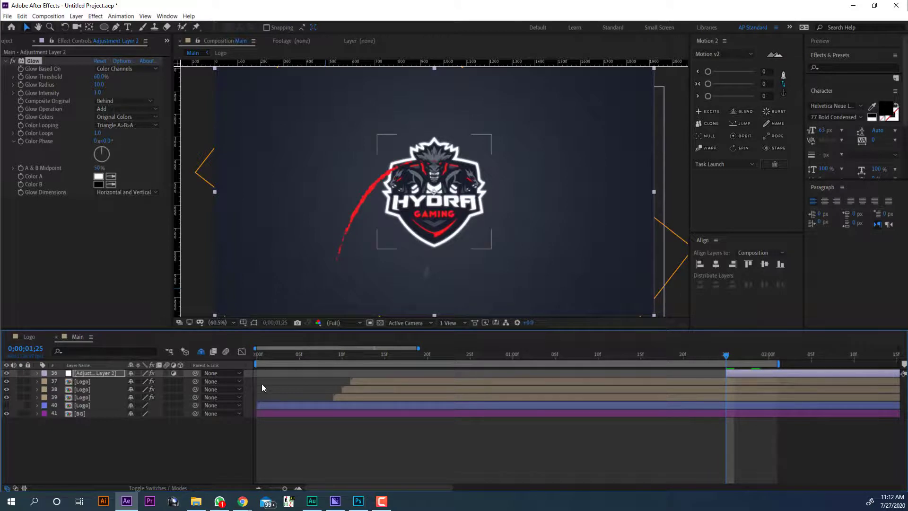
key(t)
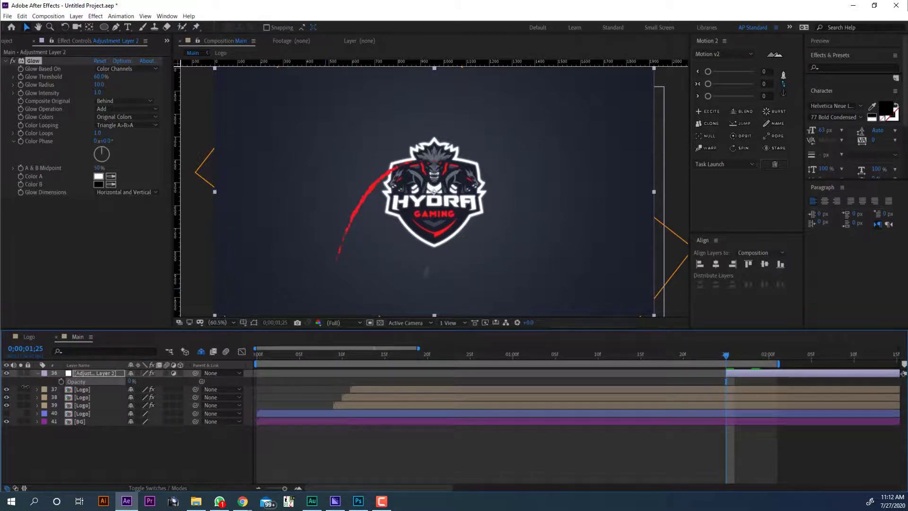
click(61, 381)
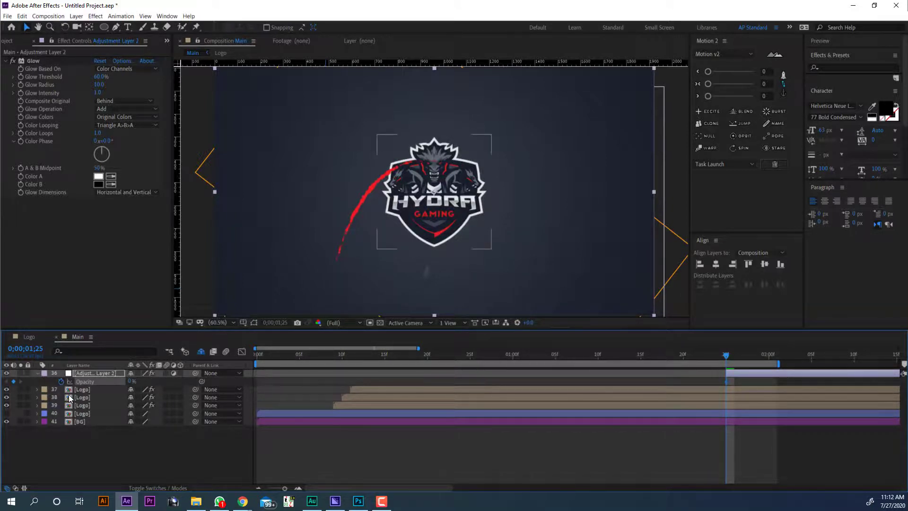
Keyframe the adjustment layer's opacity at 100% one frame further, at 0;00;01;26
key(Page_Down)
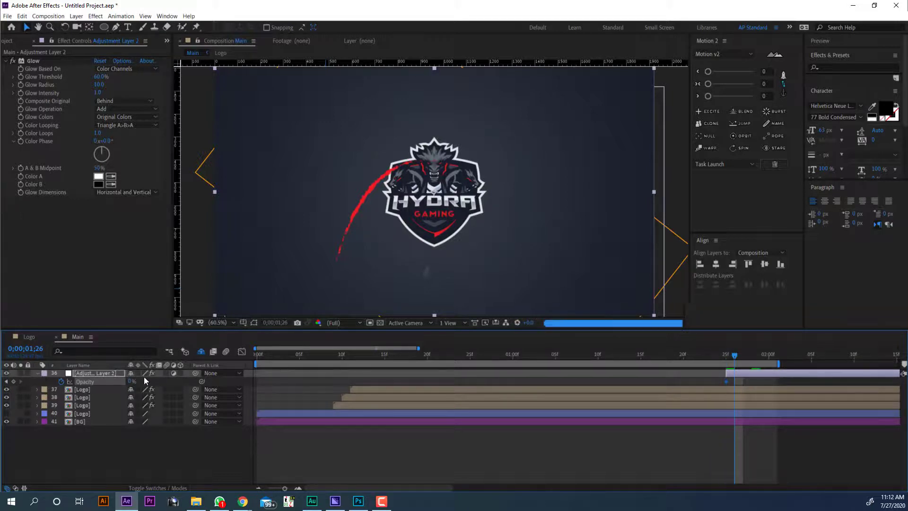
drag(131, 382, 235, 381)
click(132, 381)
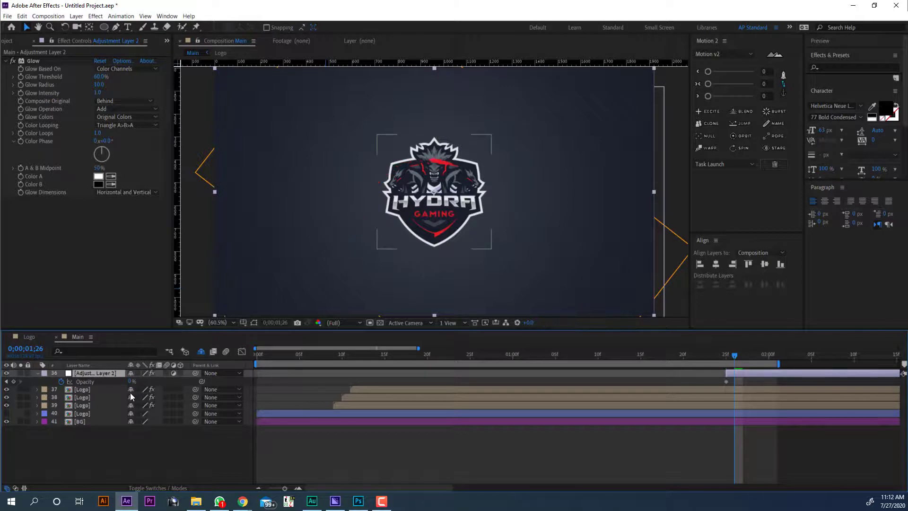
click(14, 381)
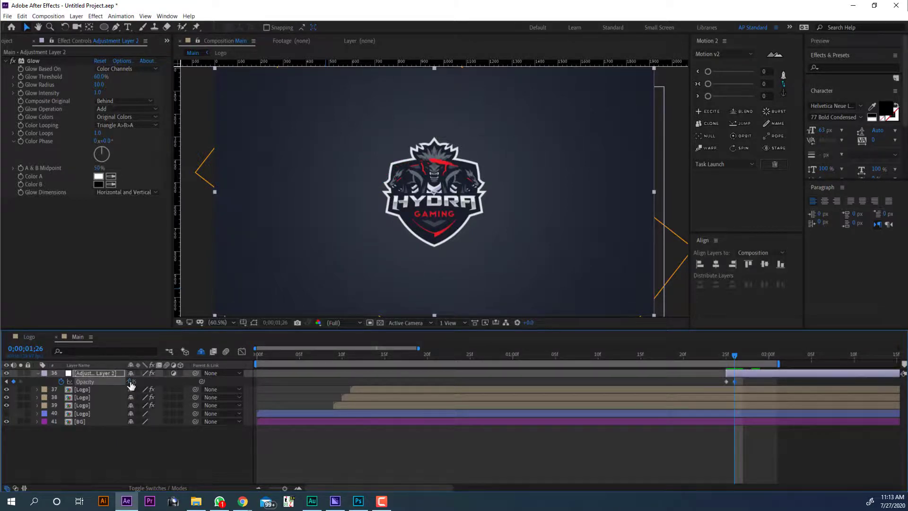
drag(202, 381, 214, 384)
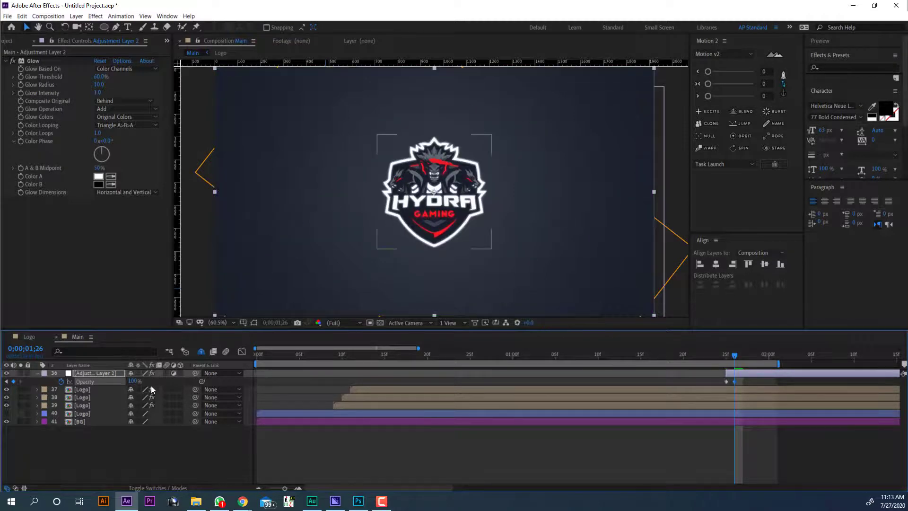
Undo the 100% opacity keyframe and restore it
key(ctrl+z)
key(ctrl+z)
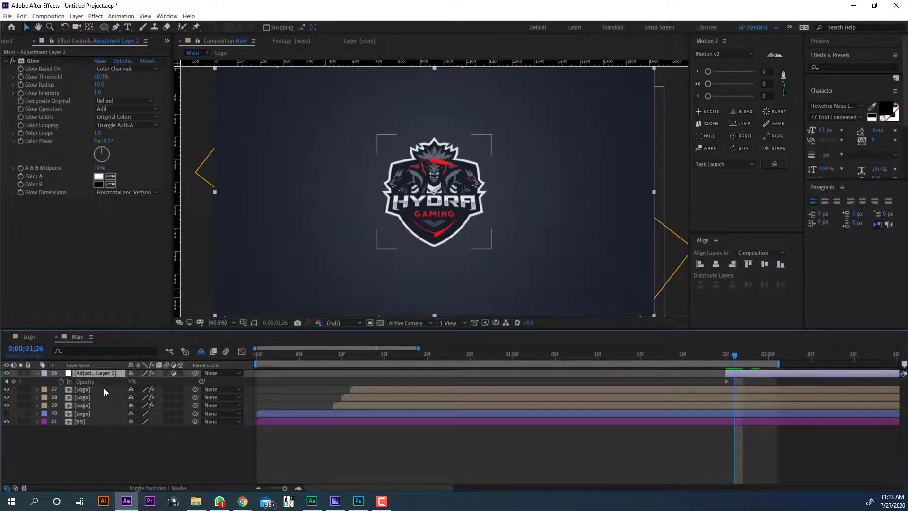
key(ctrl+shift+z)
key(ctrl+shift+z)
Clone the adjustment layer's two opacity keyframes at 0;00;01;27
key(Page_Down)
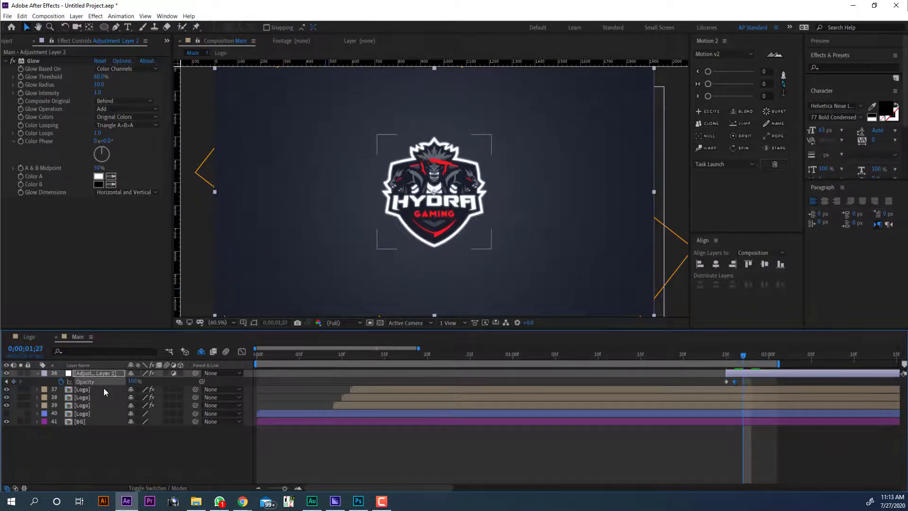
click(103, 379)
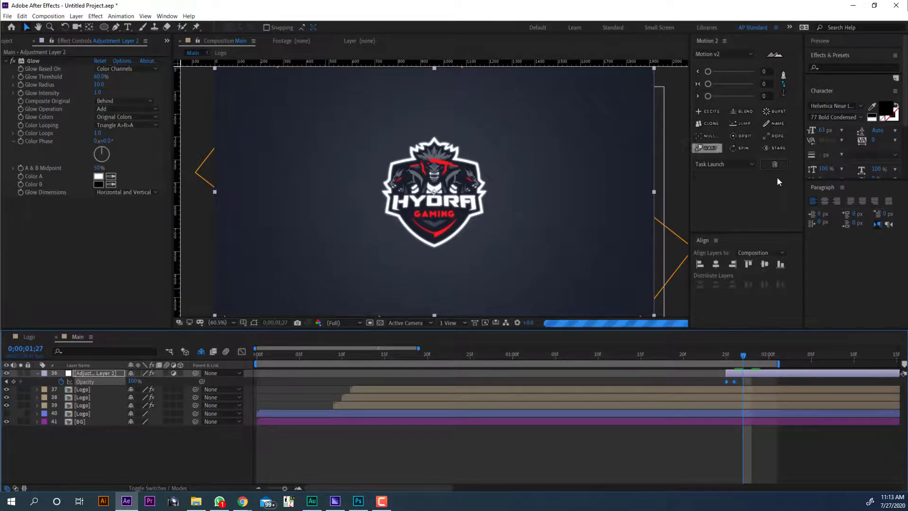
click(716, 122)
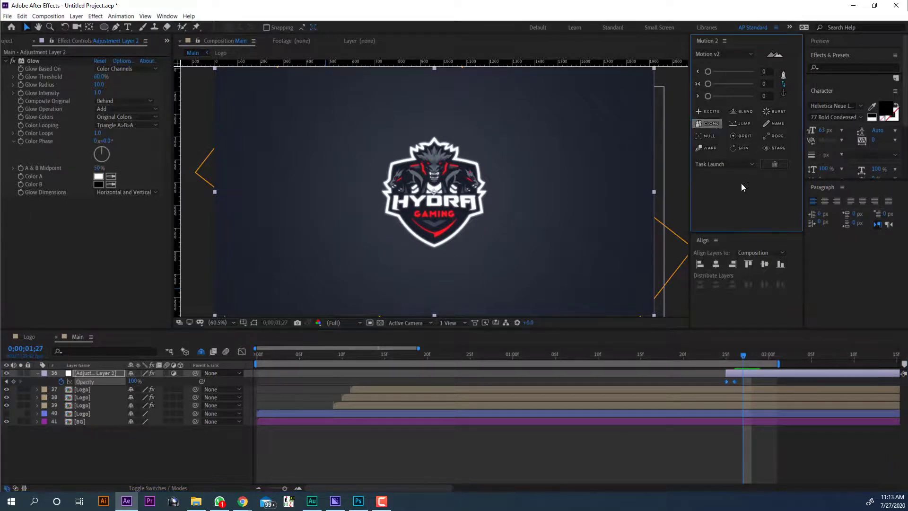
Clone all four opacity keyframes of the adjustment layer at 0;00;01;29
click(768, 368)
key(Page_Down)
key(Page_Down)
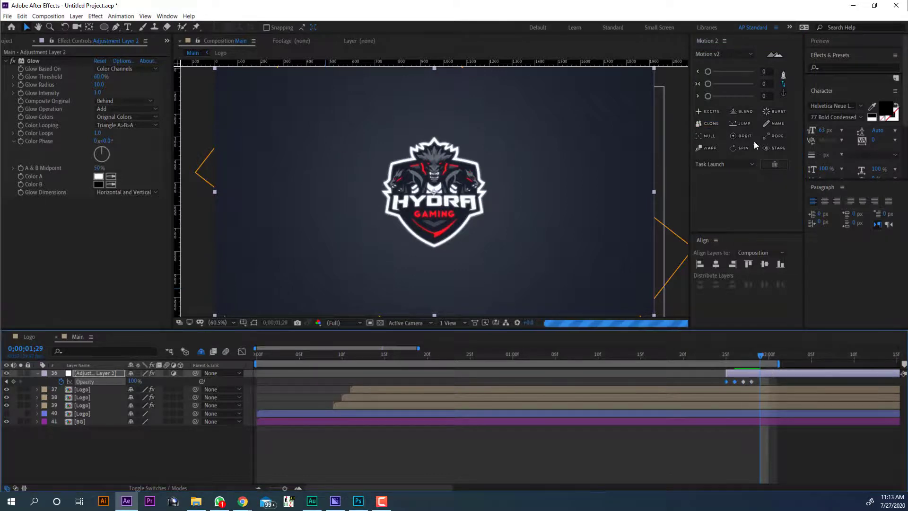
drag(768, 378, 715, 384)
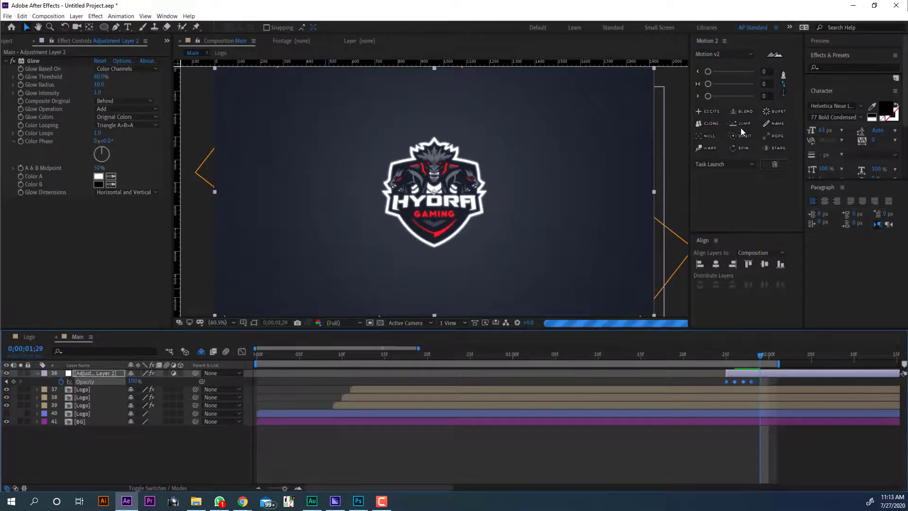
click(711, 124)
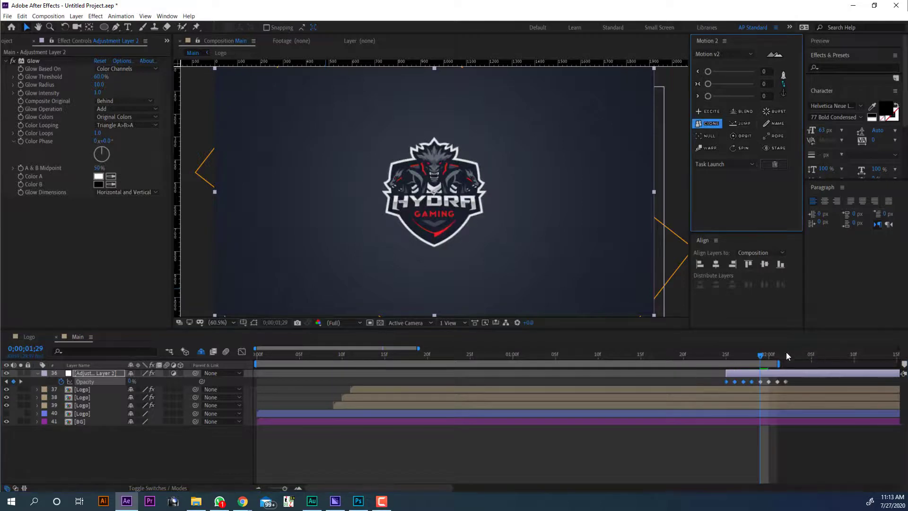
Extend the work area end to about 0;00;02;07 and clone all eight opacity keyframes at 0;00;02;03
drag(780, 364, 825, 364)
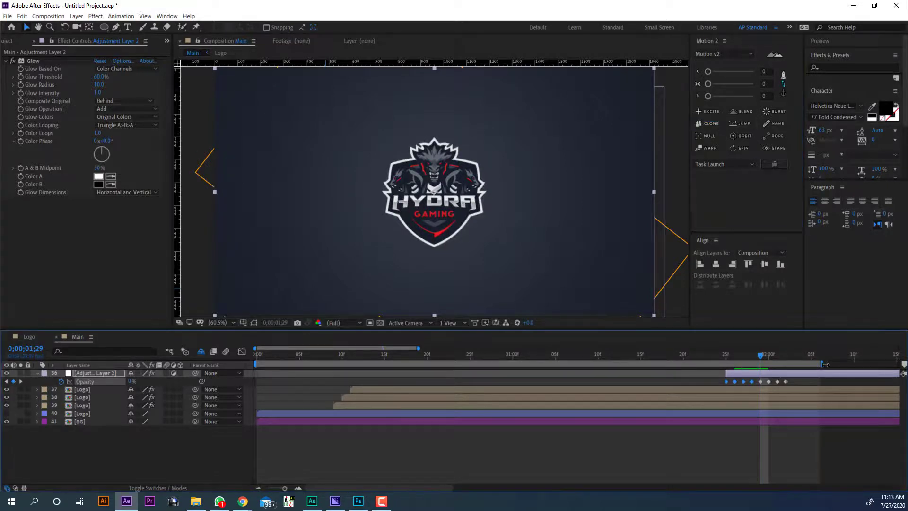
click(796, 378)
key(space)
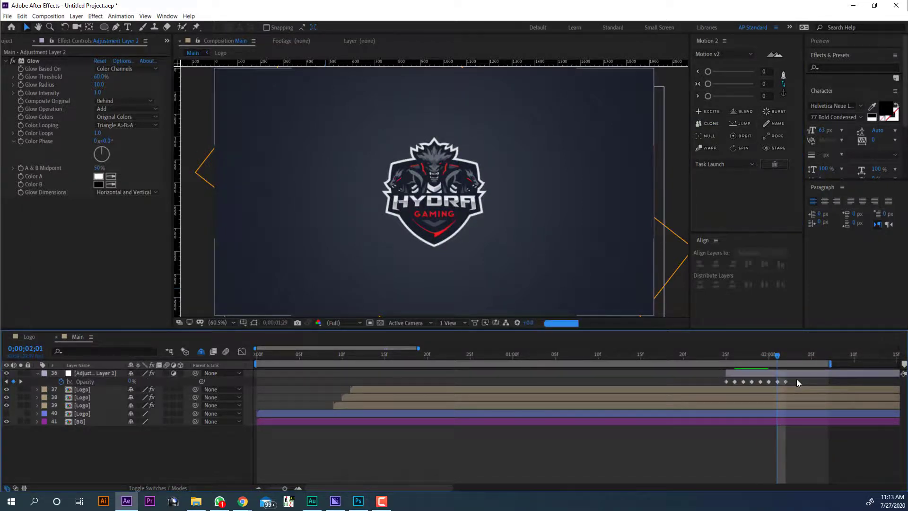
drag(798, 378, 720, 384)
click(715, 124)
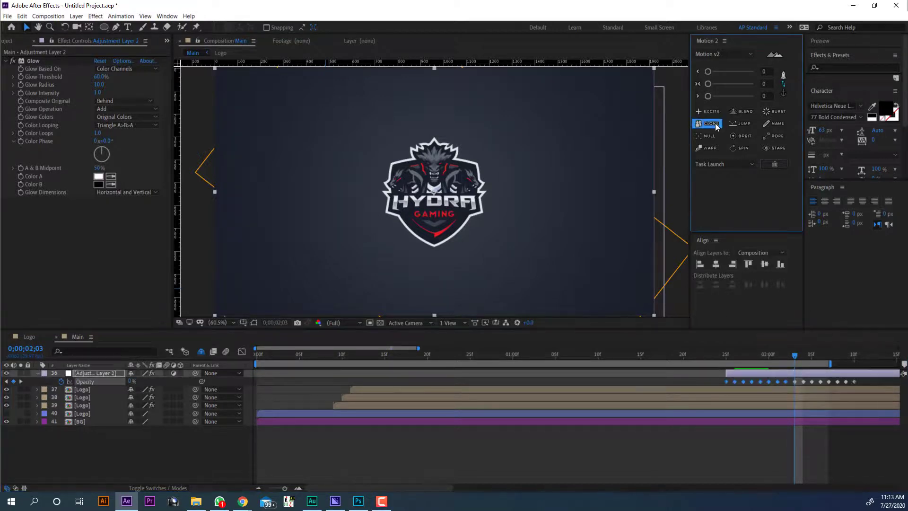
Delete the adjustment layer's last opacity keyframe and extend the work area end to about 0;00;02;10
click(860, 381)
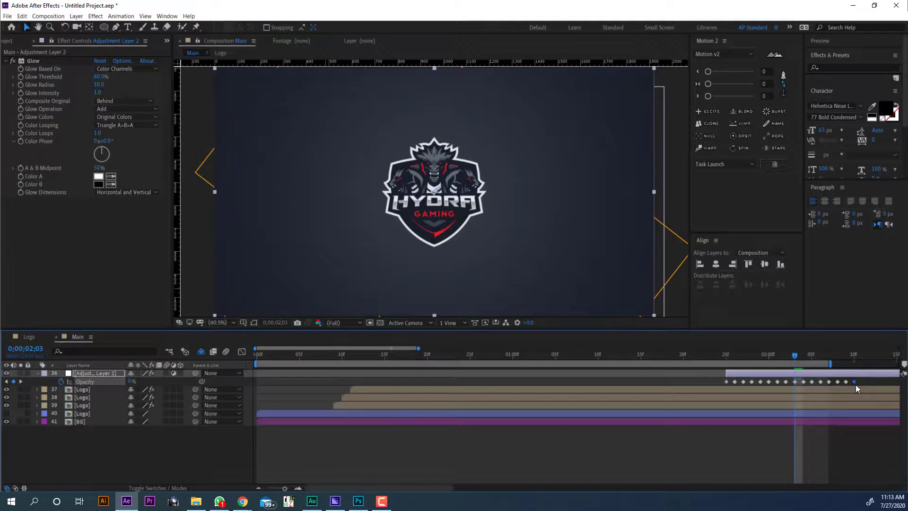
drag(832, 364, 858, 365)
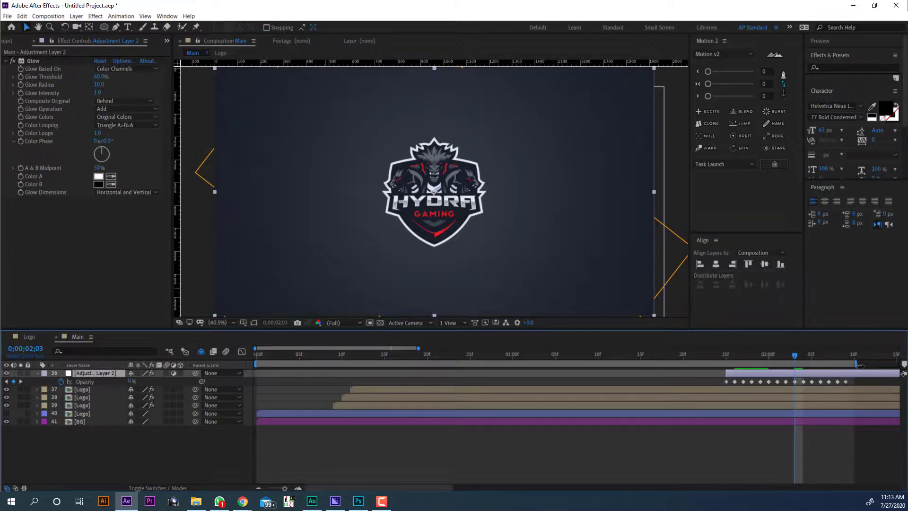
Trim the end of the adjustment layer to 0;00;02;09
click(844, 354)
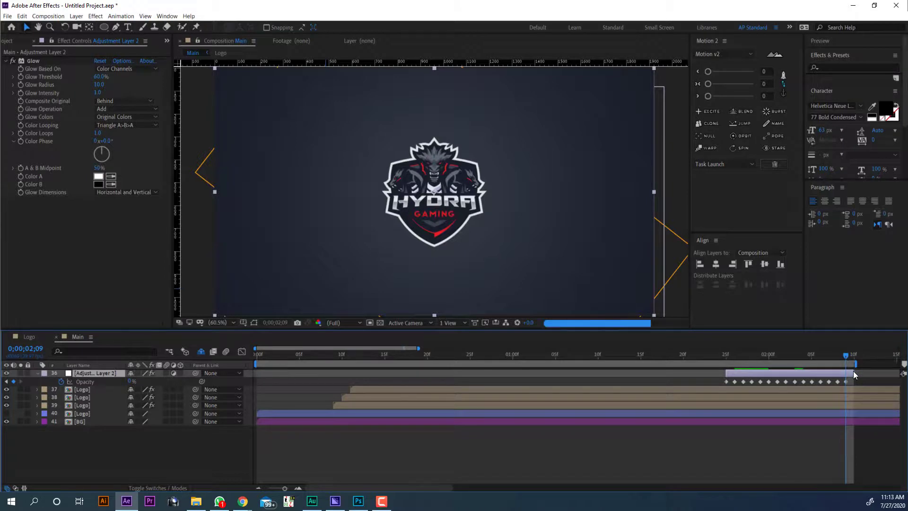
key(alt+])
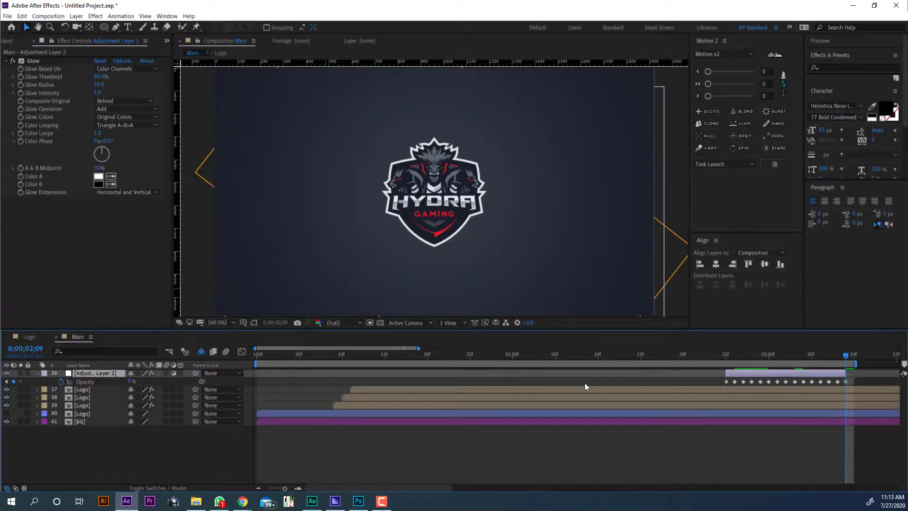
Convert all of the adjustment layer's opacity keyframes to hold keyframes and scrub through the flicker from 0;00;01;25 to check it
click(95, 381)
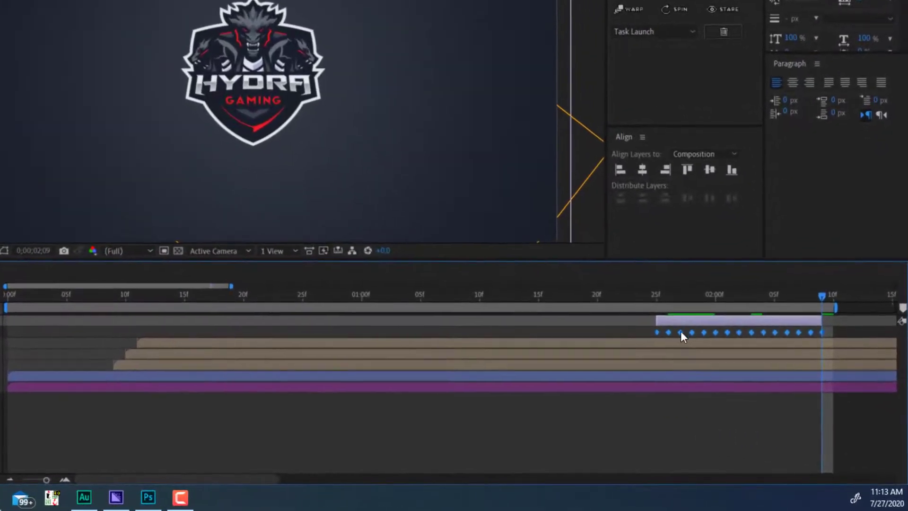
right_click(743, 381)
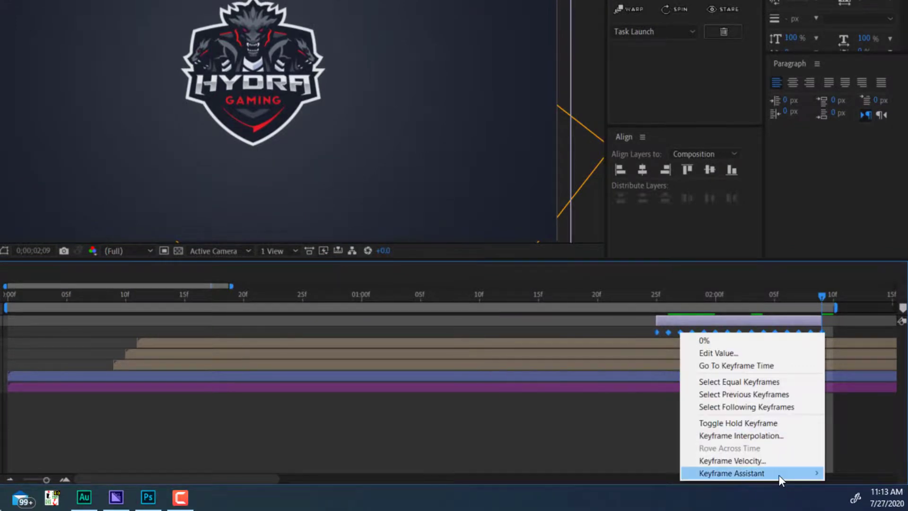
mouse_move(779, 473)
click(736, 423)
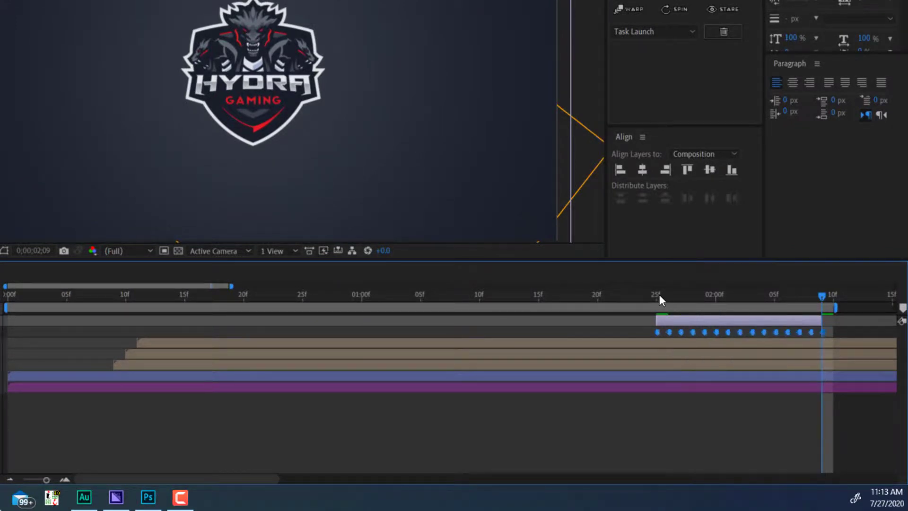
click(658, 294)
drag(665, 299, 750, 300)
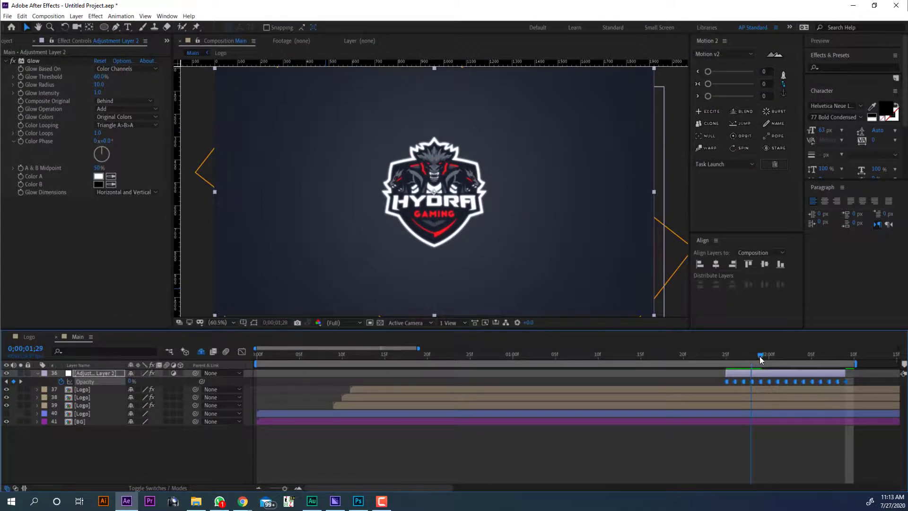
drag(792, 361, 728, 360)
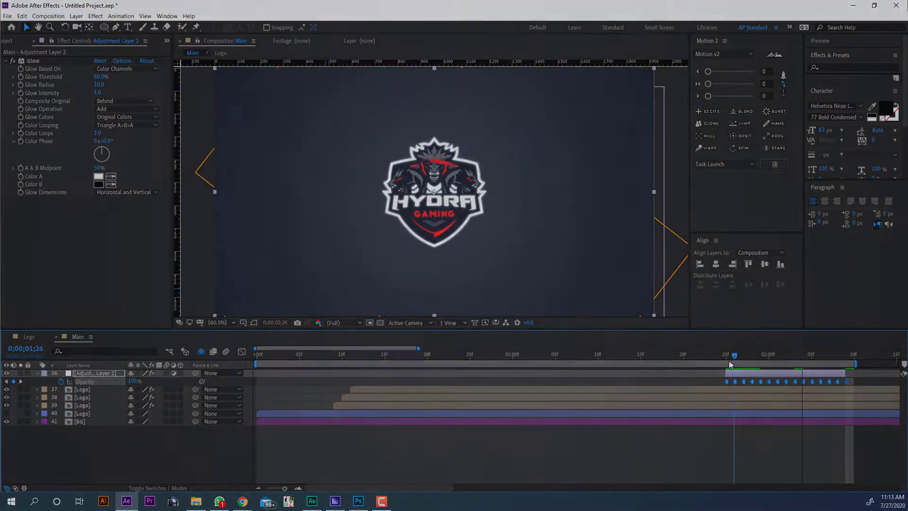